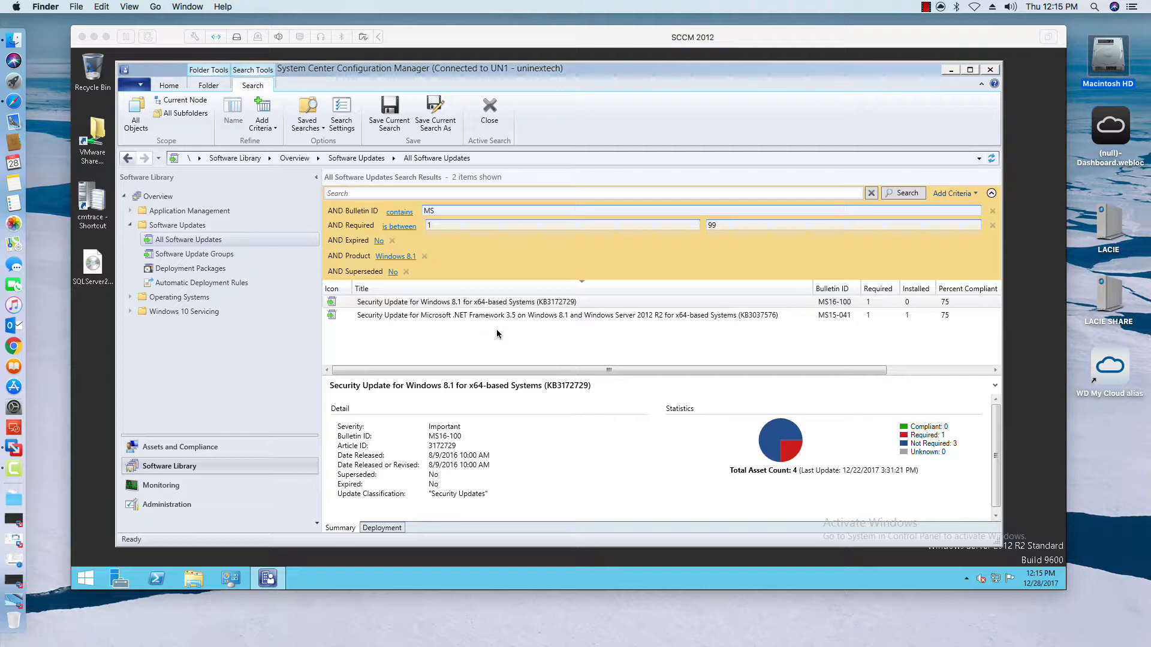
# Review the criteria available for refining the software updates search, and close the list without adding any.
pyautogui.click(962, 196)
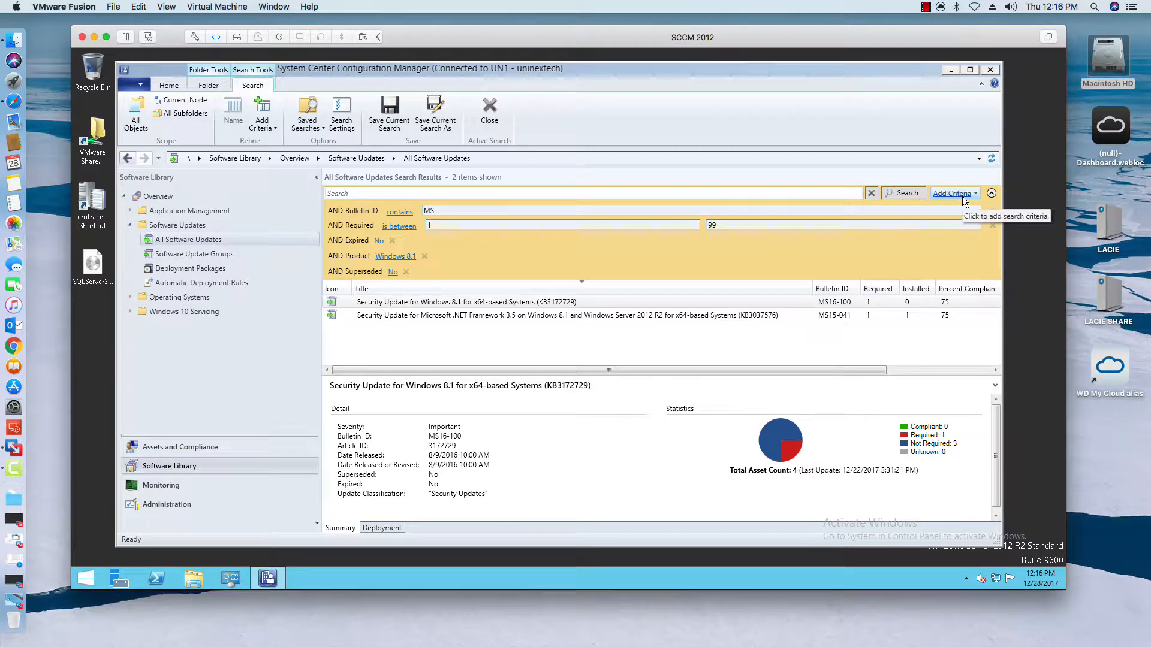
pyautogui.click(976, 195)
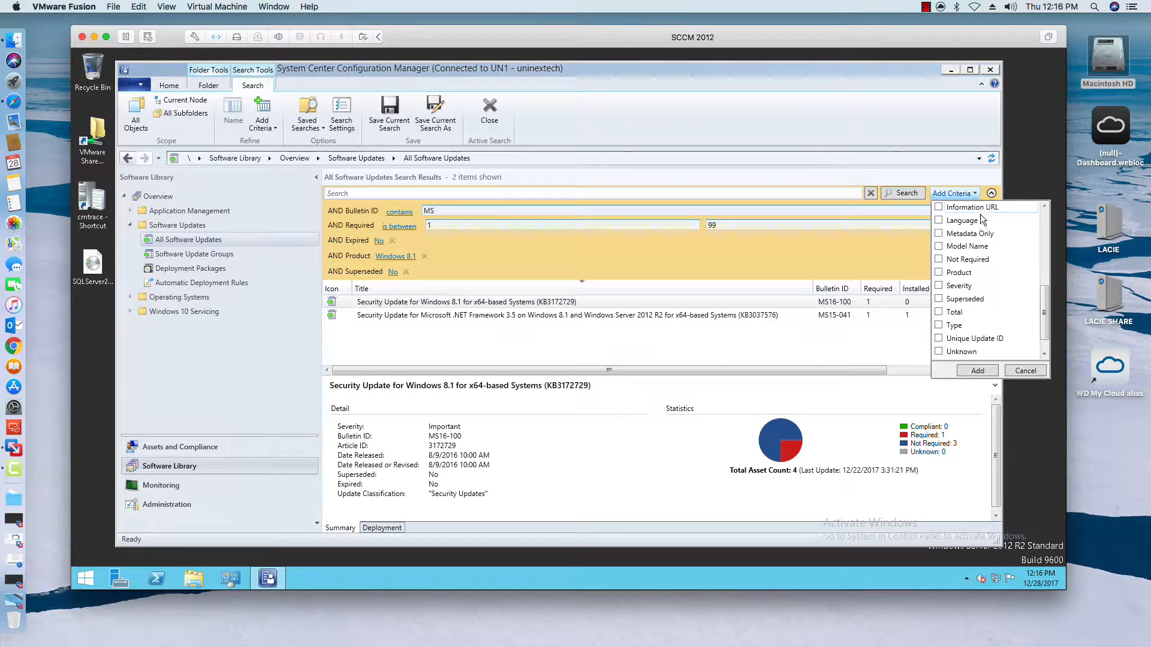
pyautogui.scroll(-1, 1040, 301)
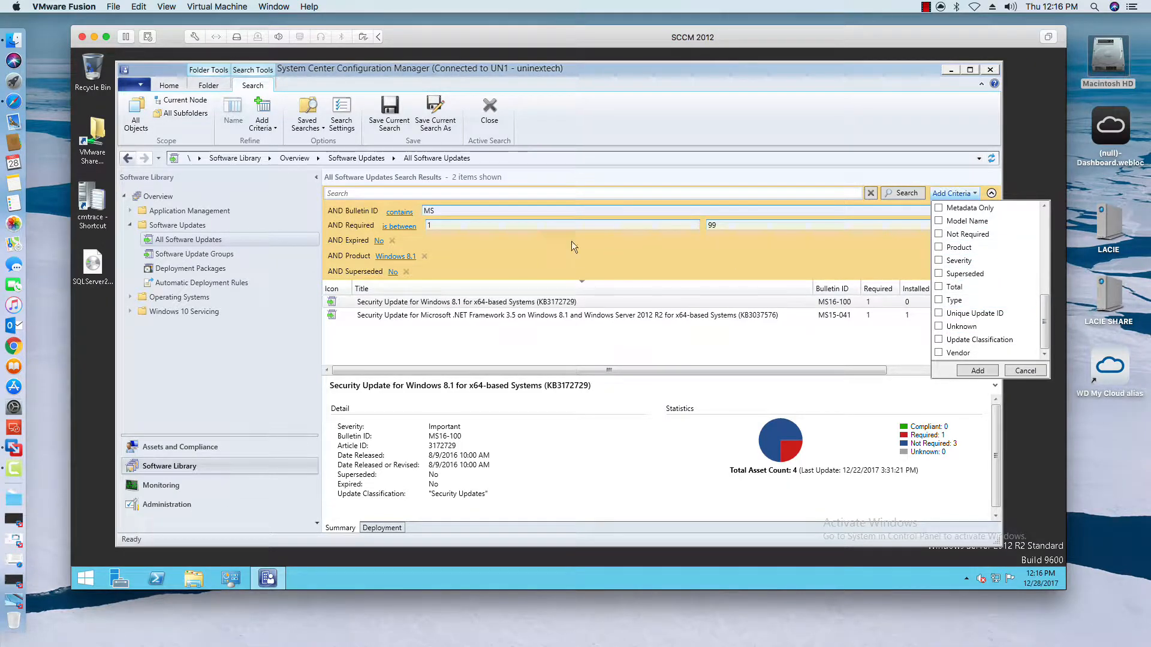
pyautogui.scroll(10, 1029, 270)
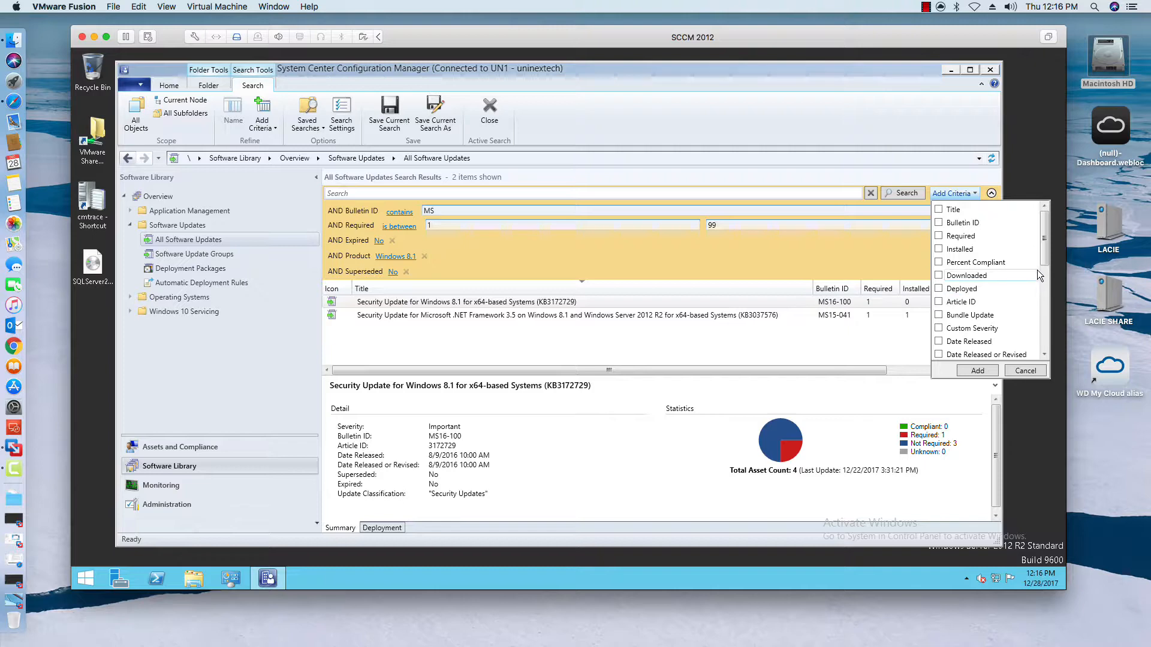
pyautogui.scroll(-2, 1044, 269)
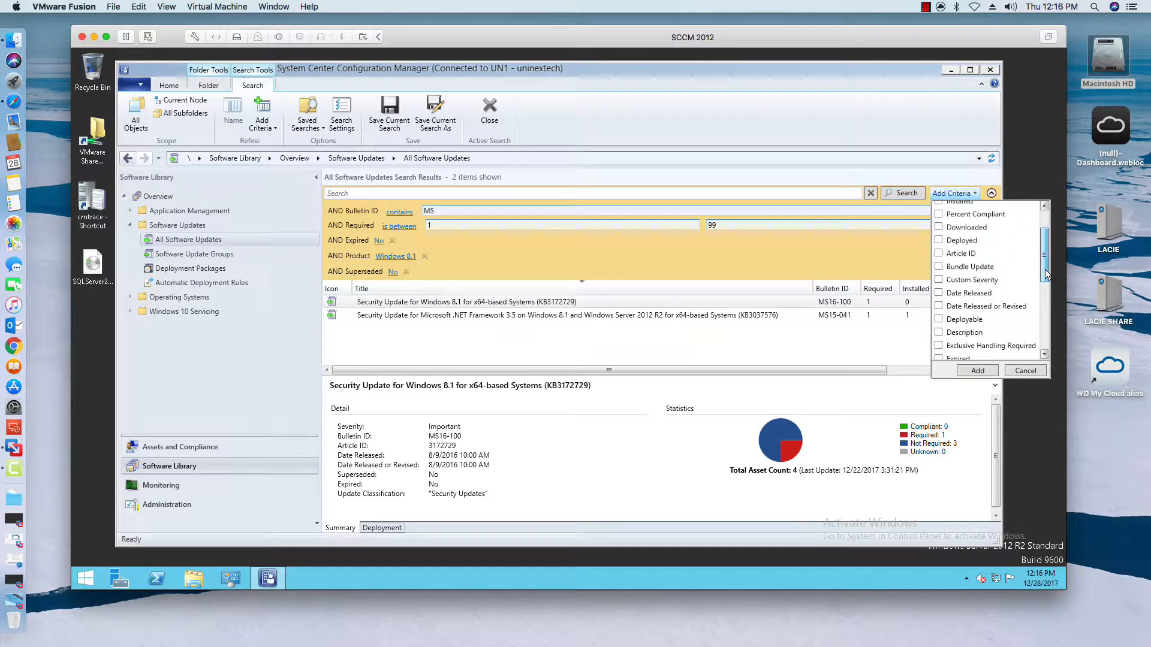
pyautogui.moveTo(1045, 269); pyautogui.dragTo(1045, 312)
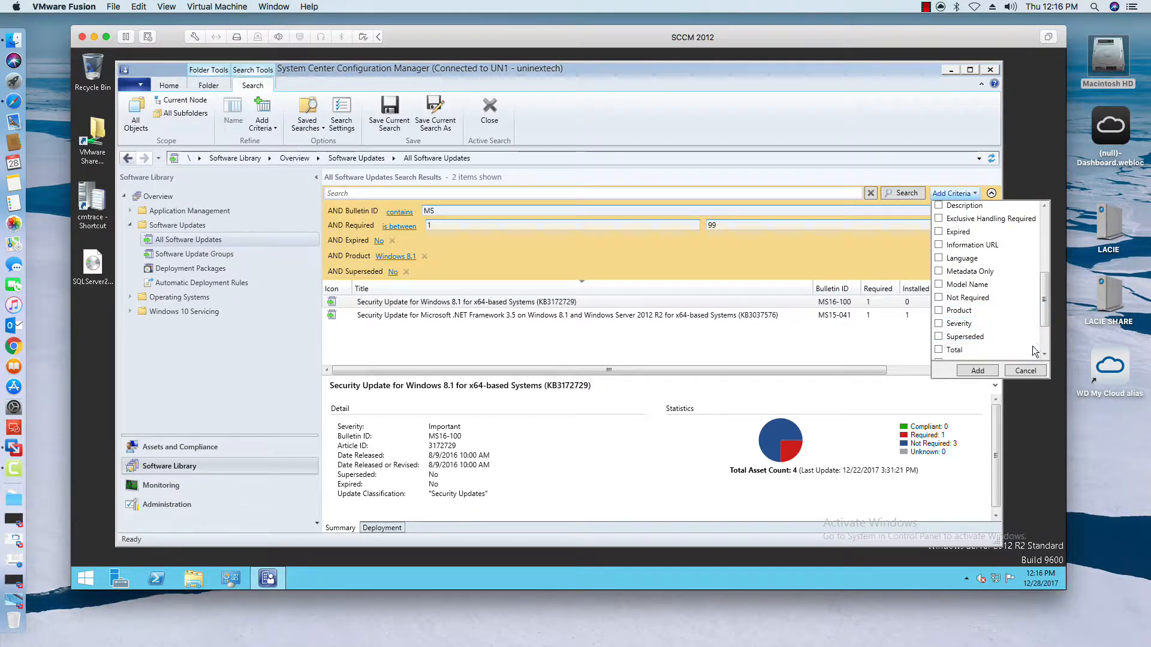
pyautogui.click(1025, 372)
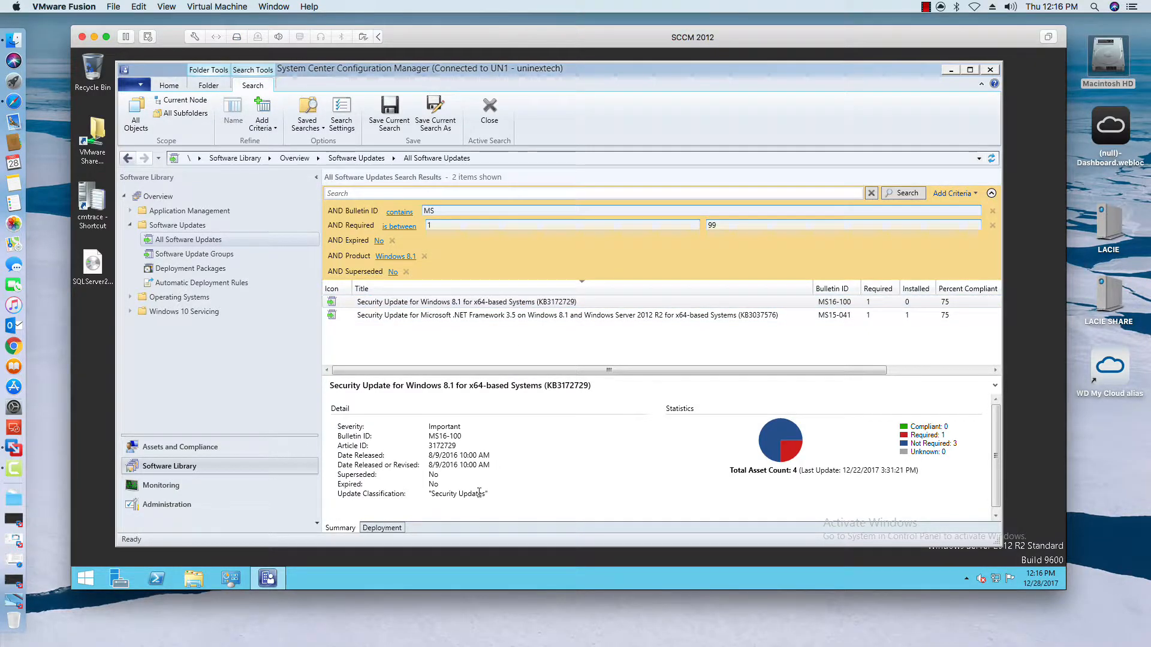
# Compare the details, required and installed counts, and compliance statistics of the two Windows 8.1 security updates.
pyautogui.click(498, 315)
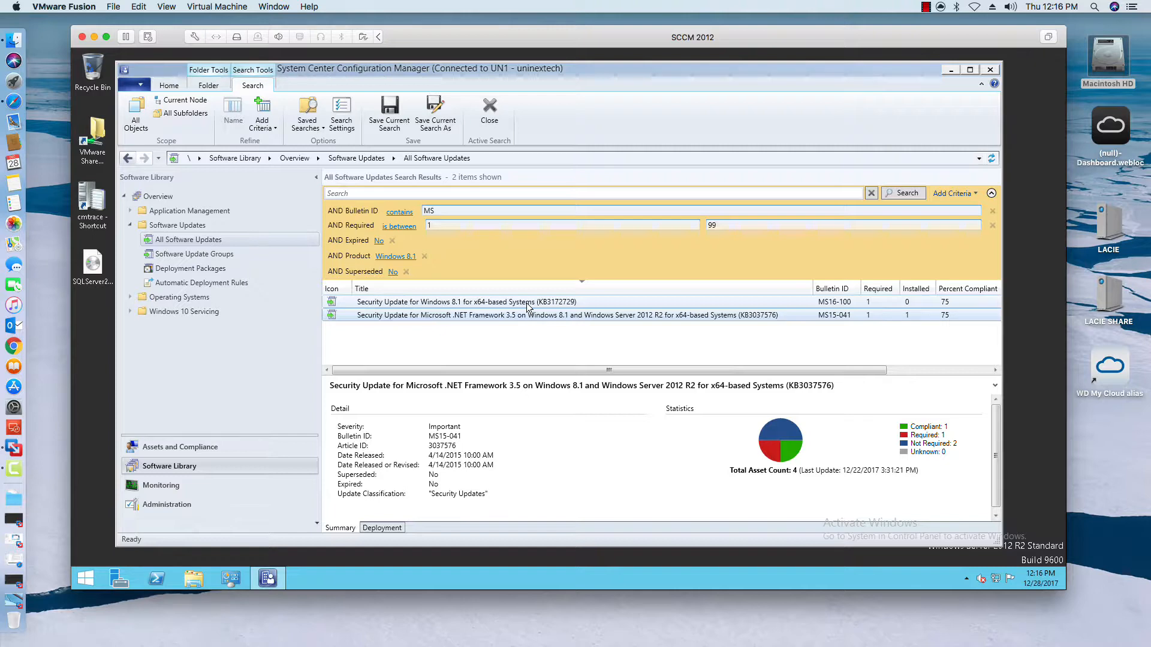
pyautogui.click(589, 305)
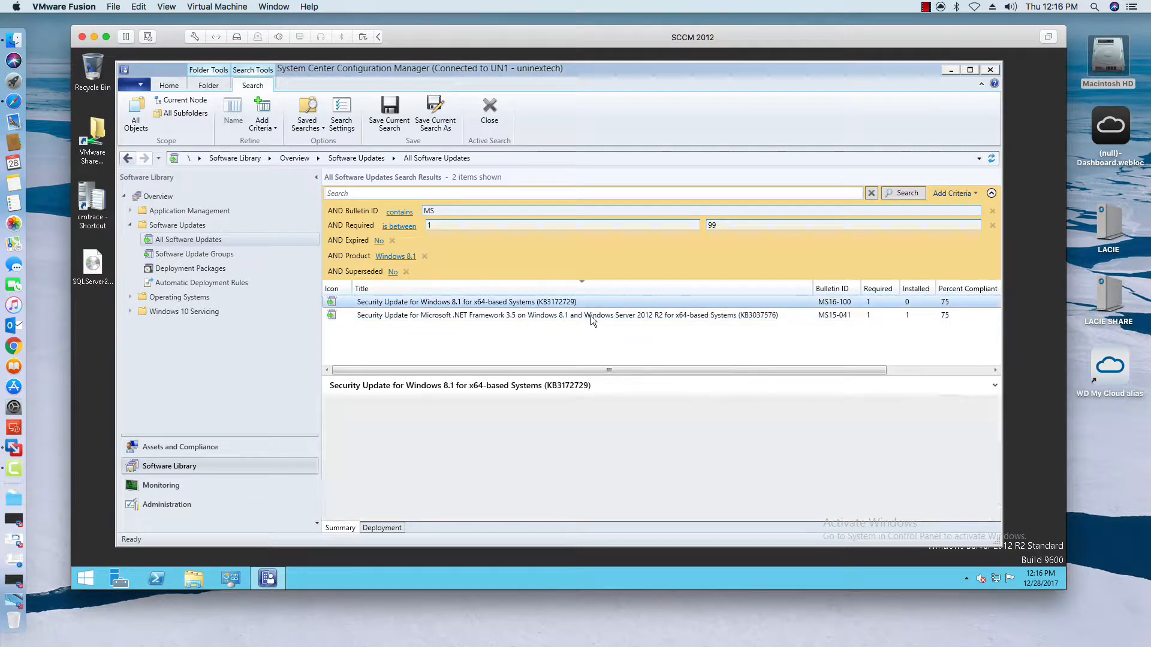
pyautogui.keyDown('shift'); pyautogui.click(591, 316); pyautogui.keyUp('shift')
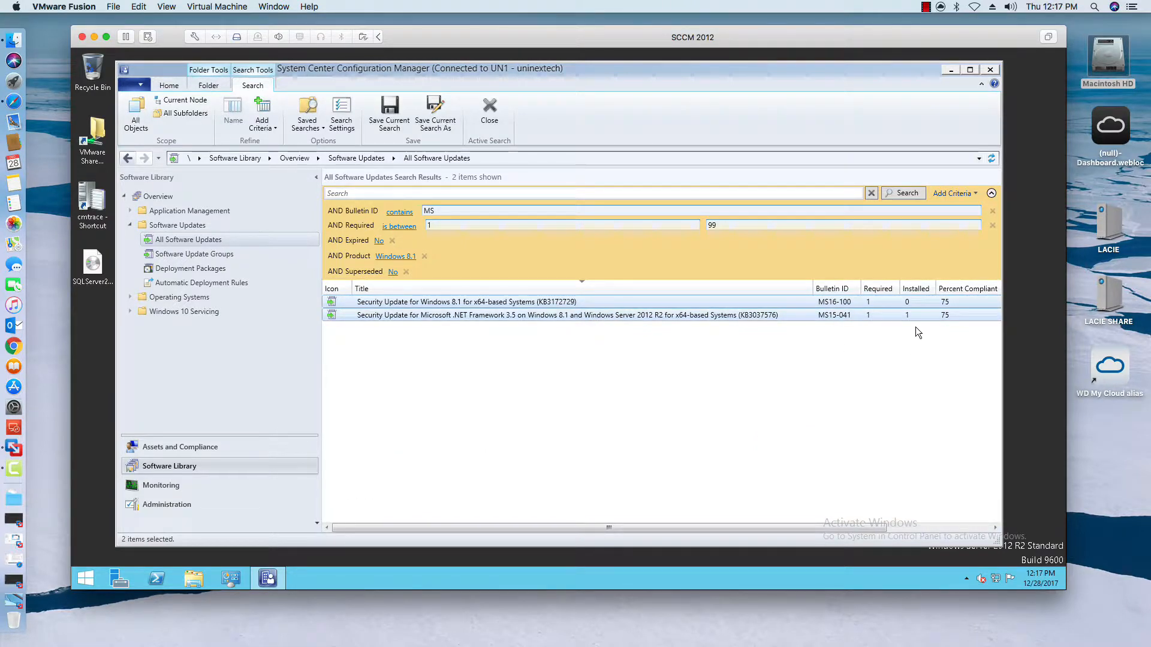
pyautogui.click(746, 314)
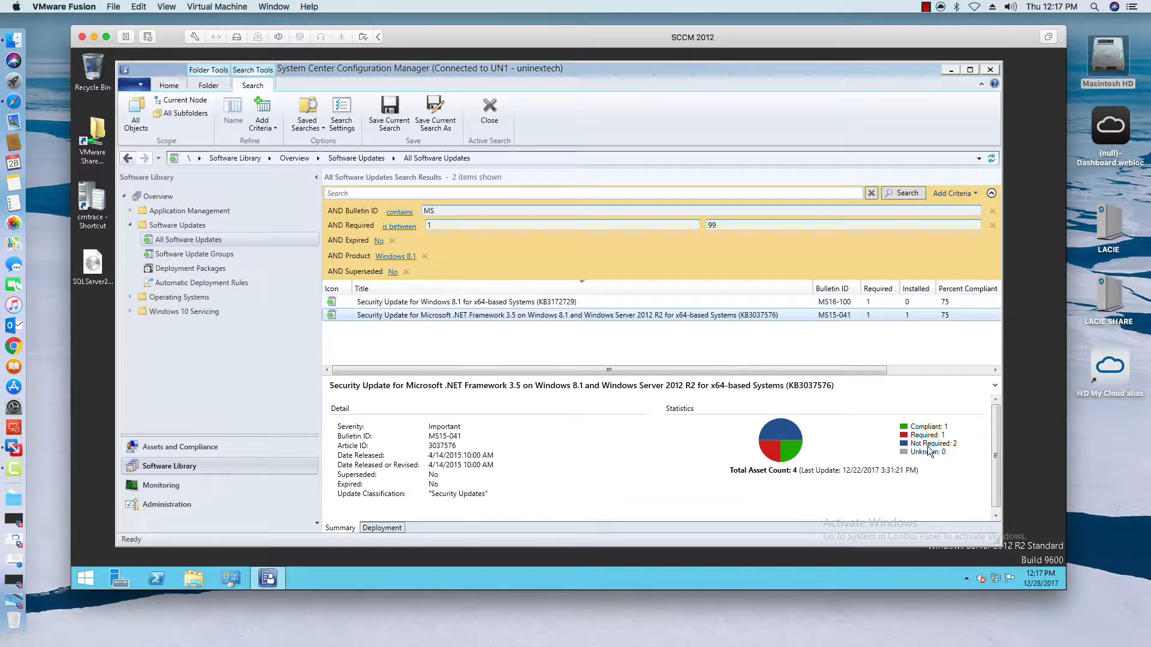
pyautogui.click(898, 302)
pyautogui.click(879, 311)
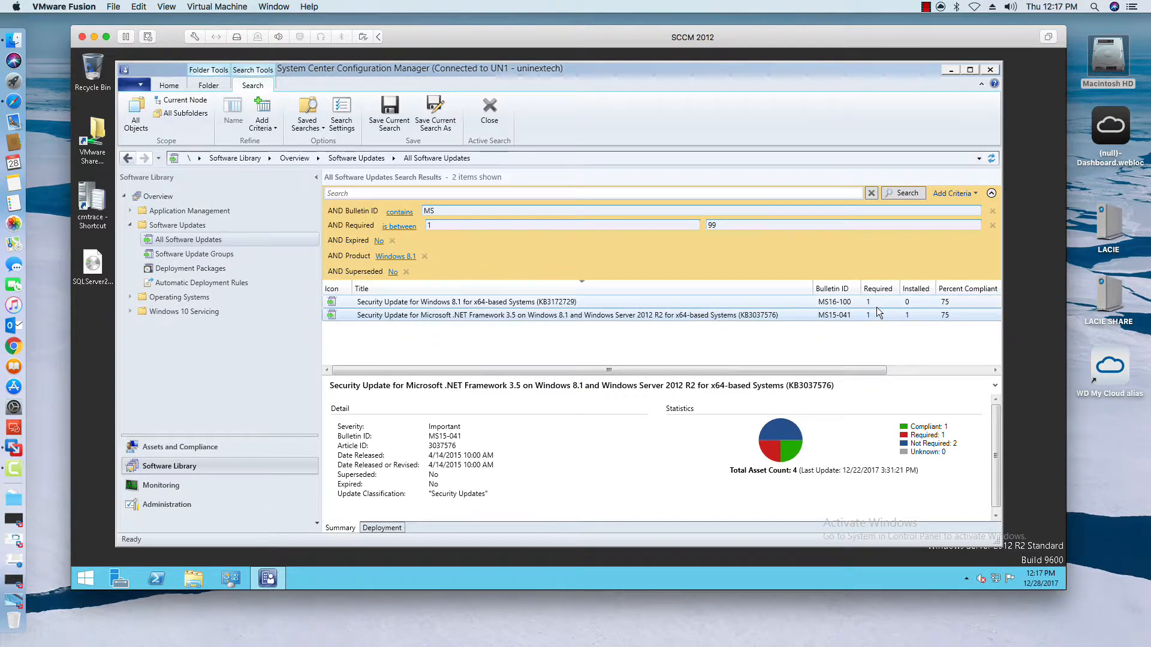
pyautogui.click(875, 302)
pyautogui.click(872, 312)
pyautogui.click(875, 301)
pyautogui.click(869, 311)
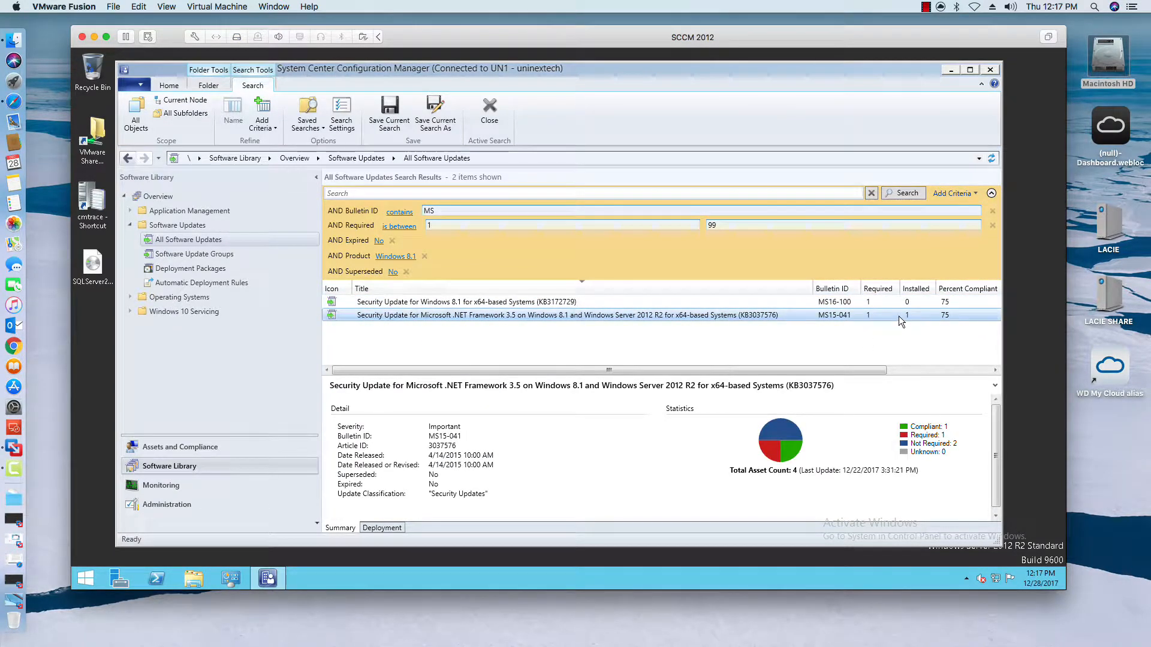
pyautogui.click(894, 304)
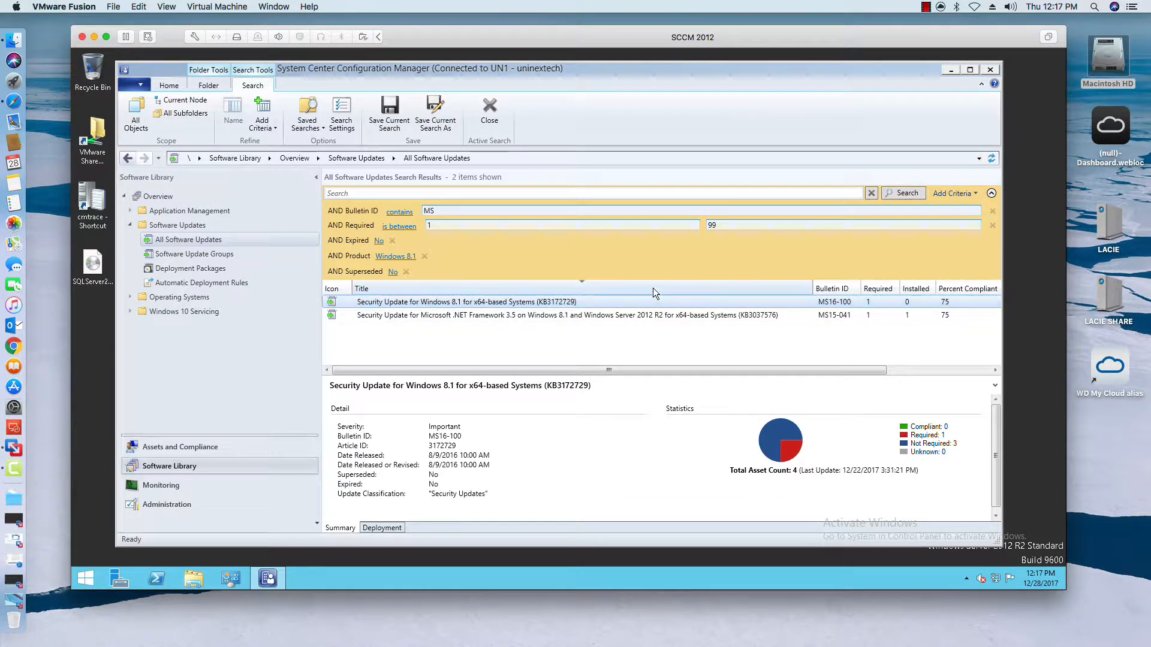
pyautogui.click(626, 313)
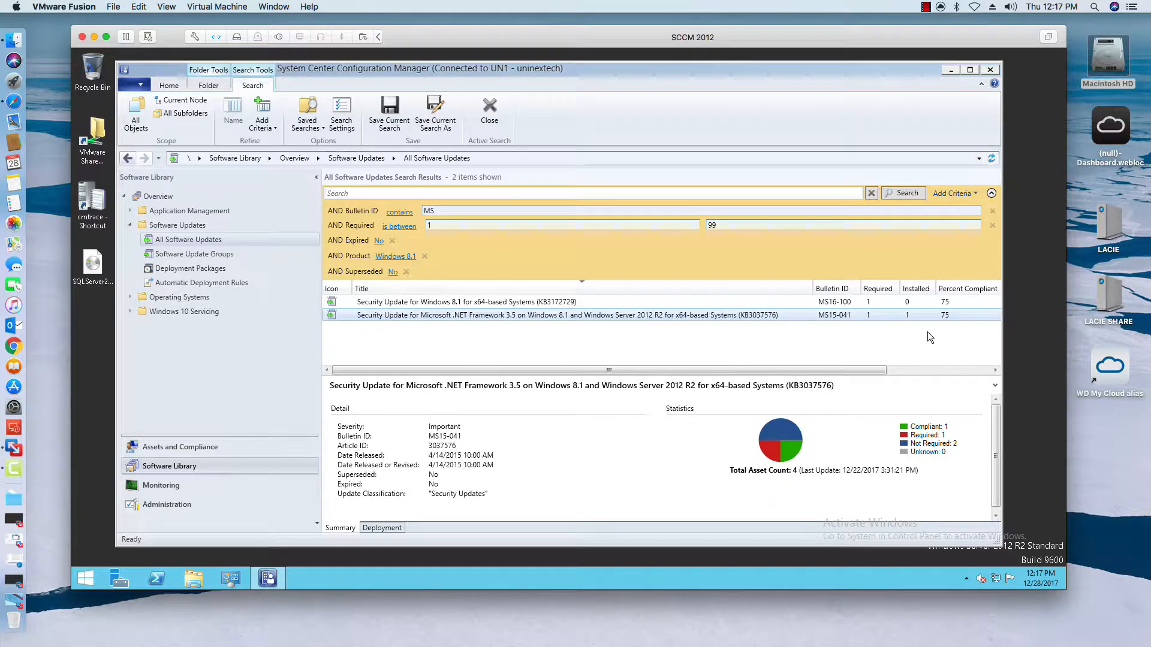
pyautogui.click(890, 300)
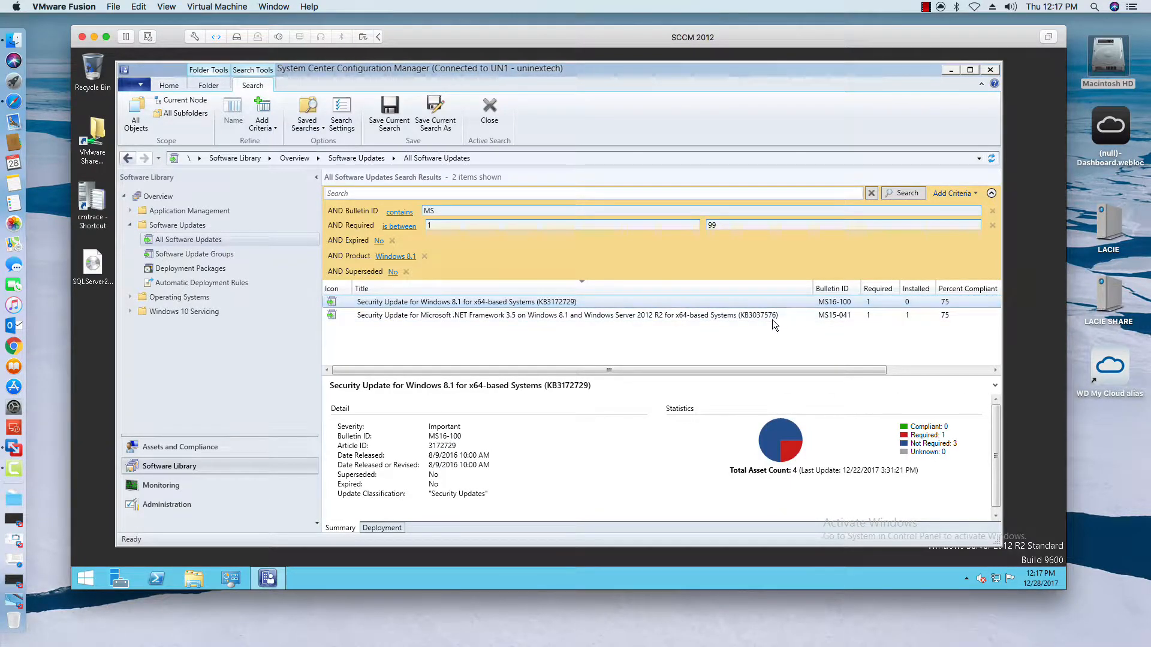
pyautogui.keyDown('shift'); pyautogui.click(755, 316); pyautogui.keyUp('shift')
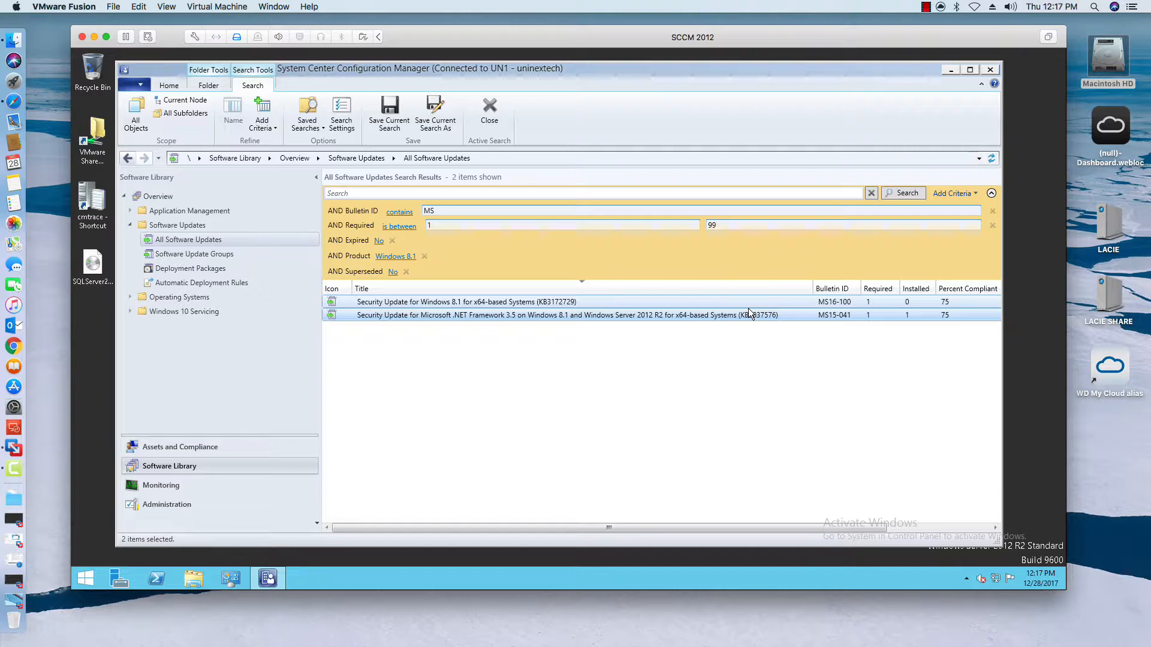
# Select both security updates and fill in a new software update group with the name and description "Windows 8.1 Updates".
pyautogui.click(749, 303)
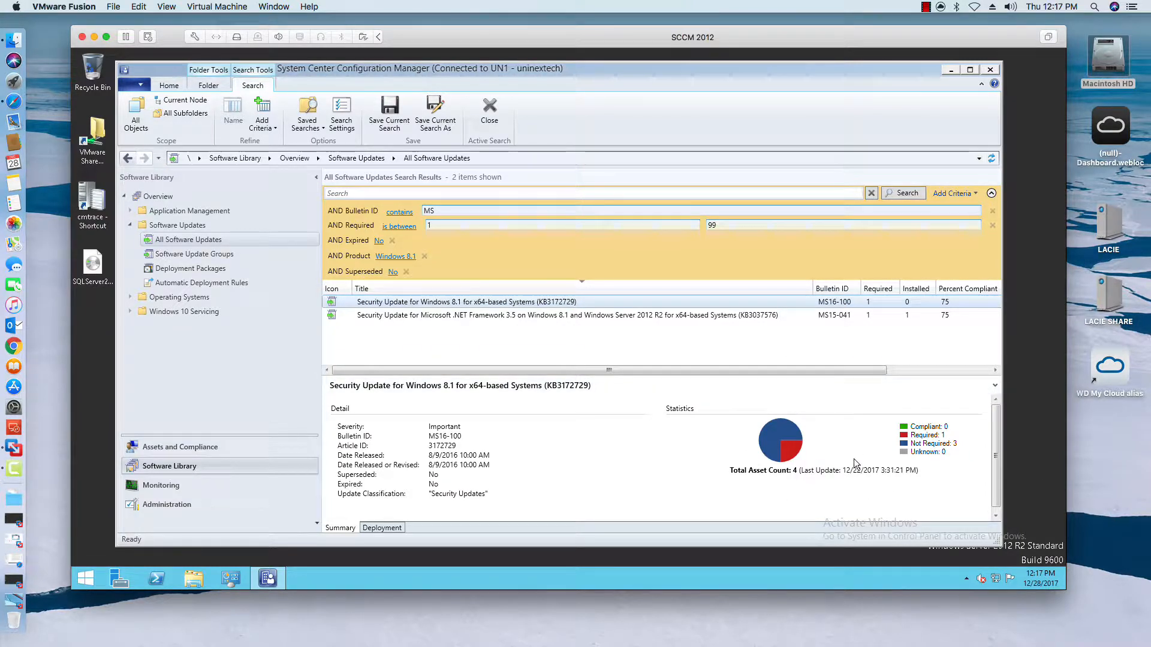
pyautogui.keyDown('shift'); pyautogui.click(687, 318); pyautogui.keyUp('shift')
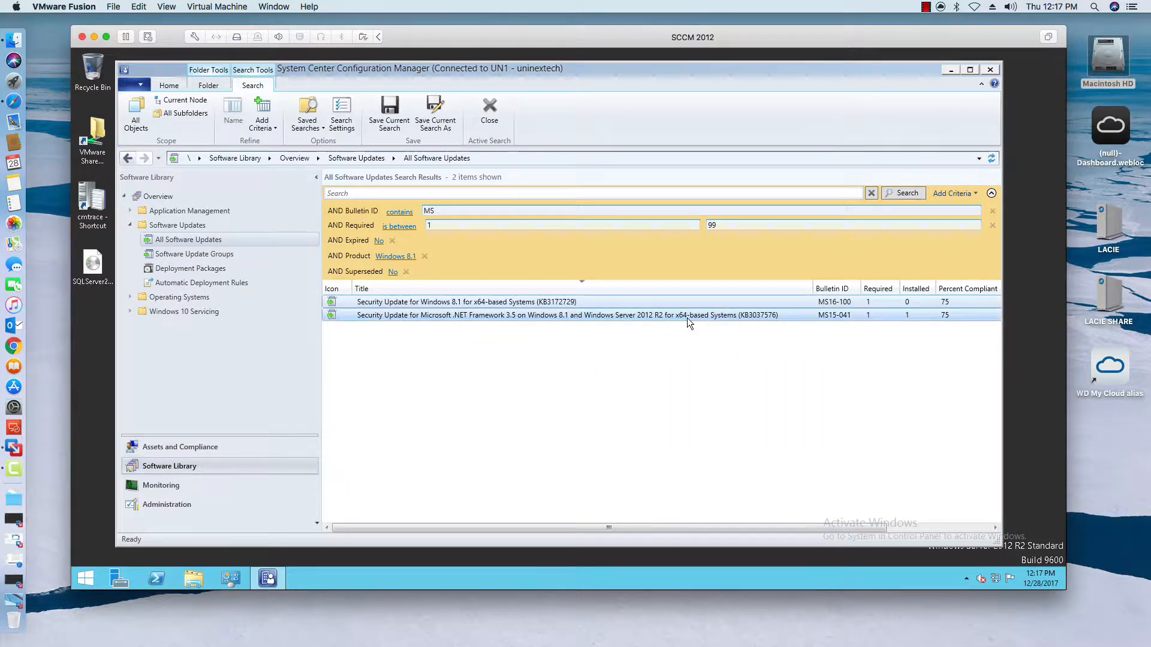
pyautogui.rightClick(687, 318)
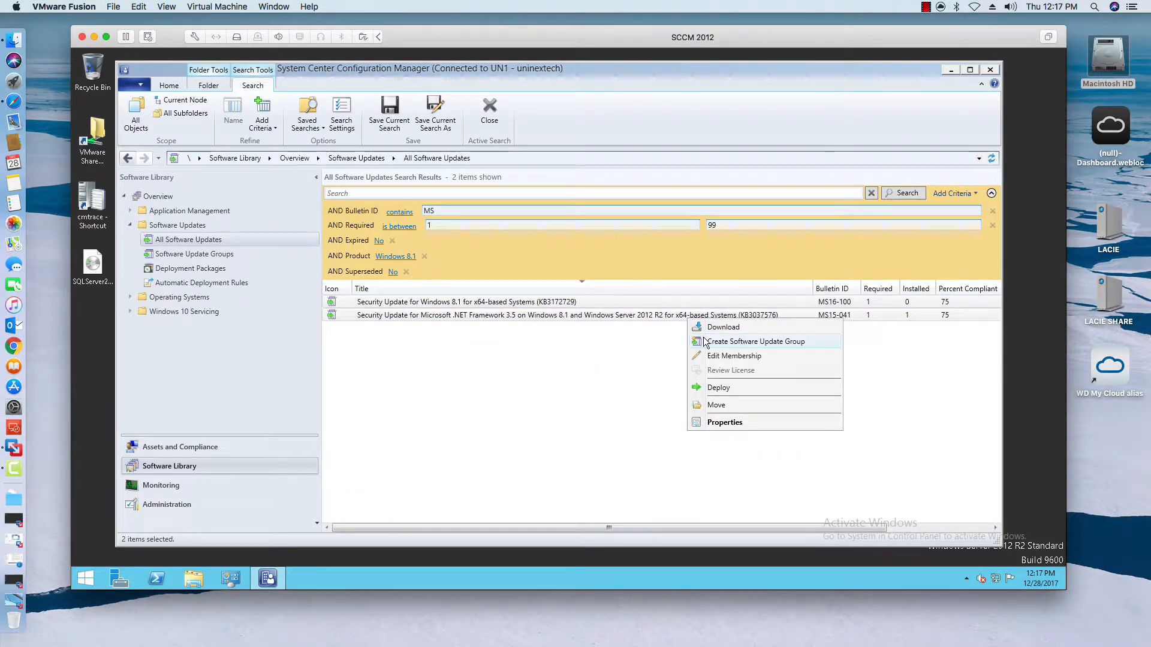
pyautogui.click(705, 341)
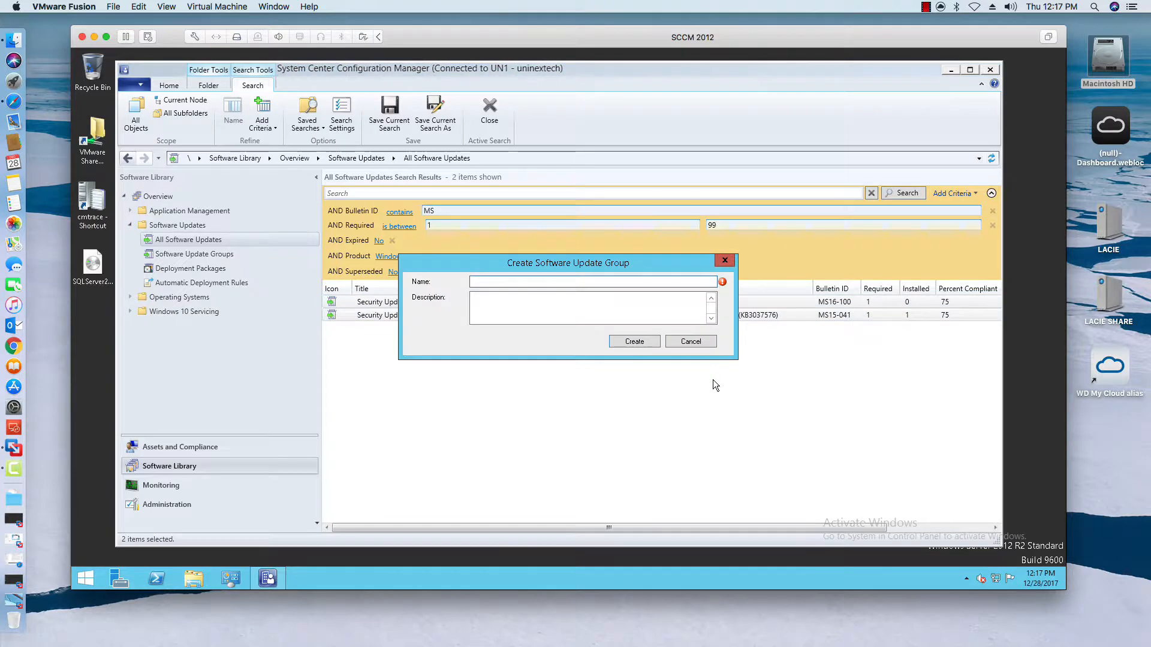
pyautogui.write('Windows 8.1 UPda')
pyautogui.press('BackSpace')
pyautogui.press('BackSpace')
pyautogui.press('BackSpace')
pyautogui.write('pd')
pyautogui.click(502, 304)
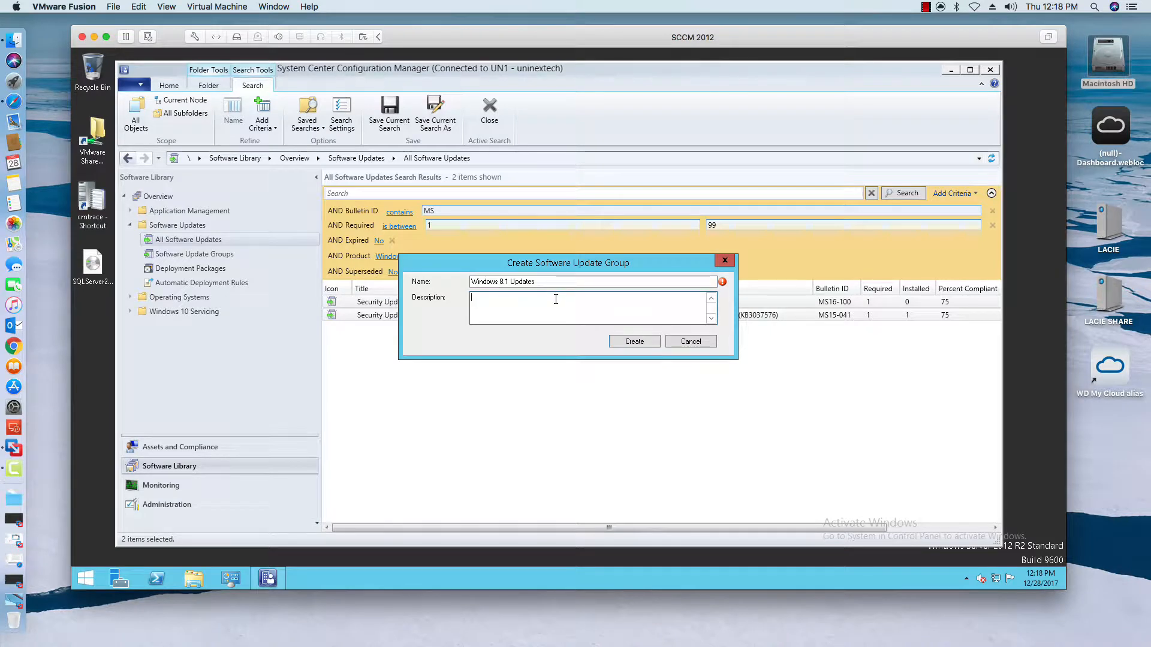
pyautogui.write('Windows 8.1 Updates')
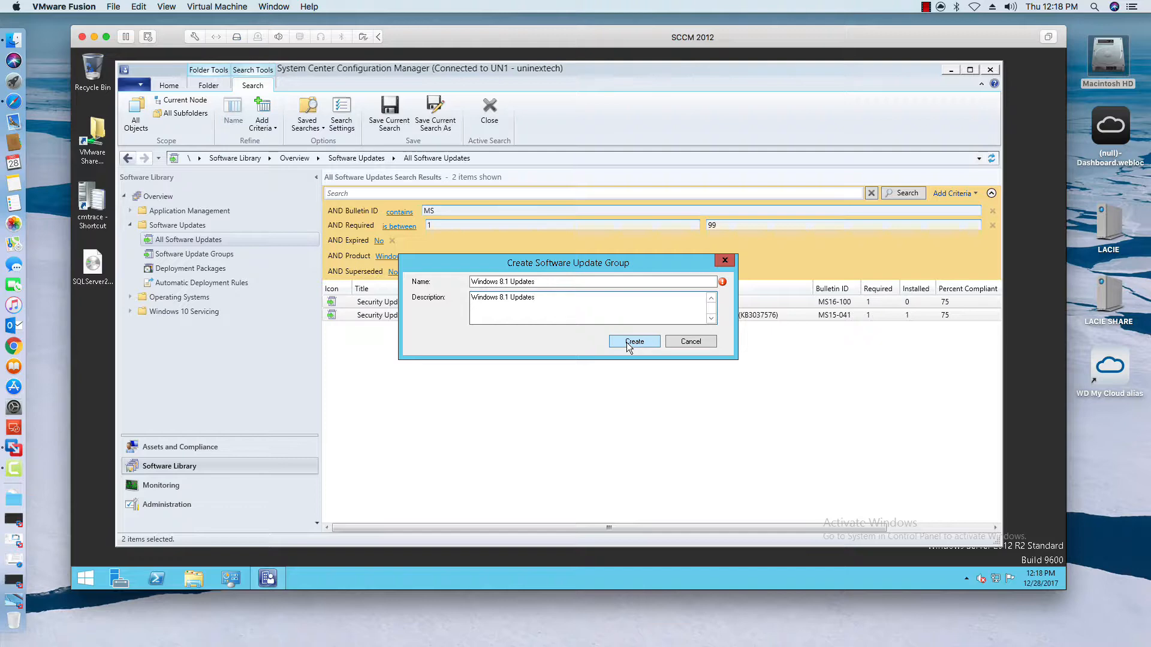
# Change the update group's name to "Windows 8.1 MS Updates" and try to create the group.
pyautogui.click(580, 282)
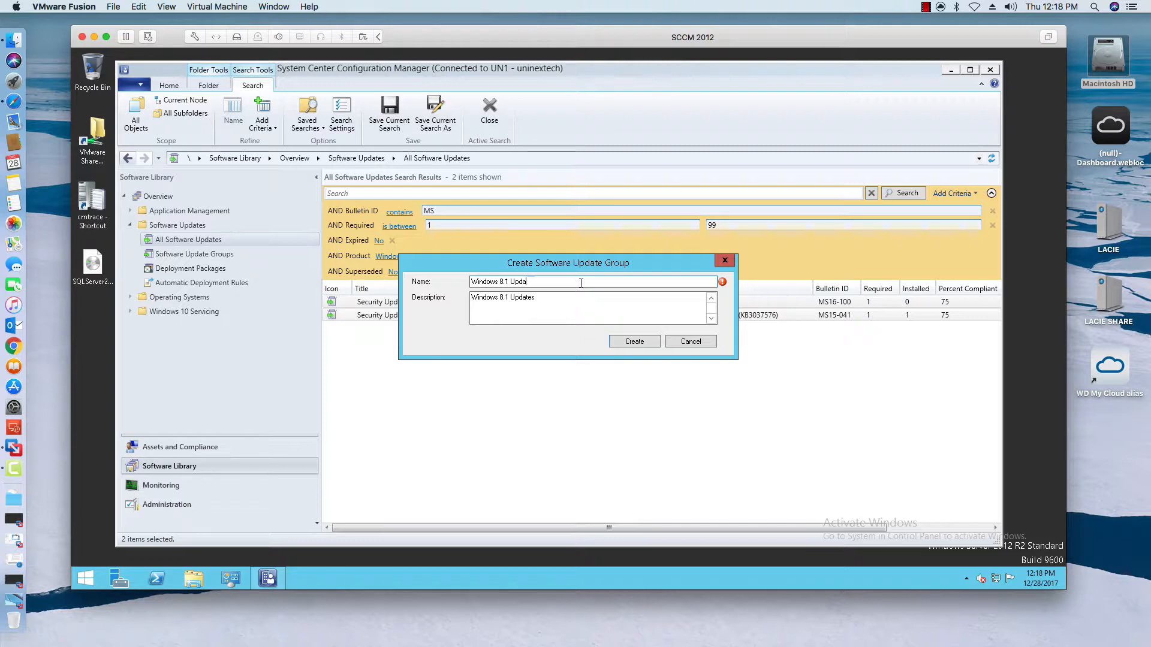
pyautogui.write('MS Up')
pyautogui.click(567, 298)
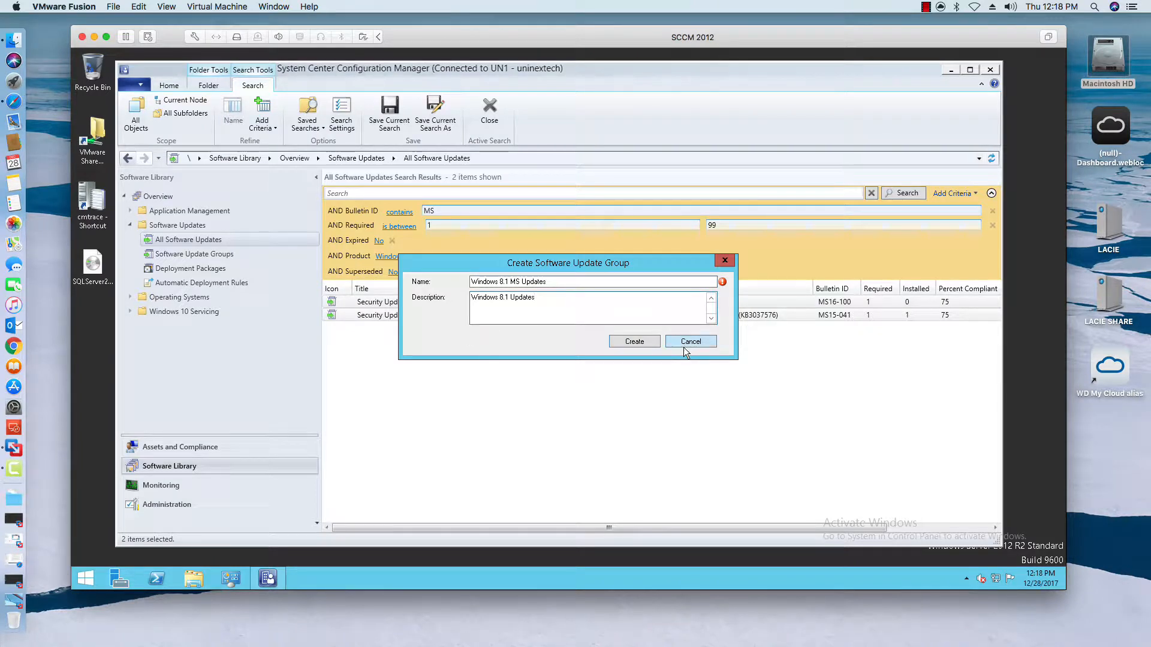
pyautogui.click(650, 341)
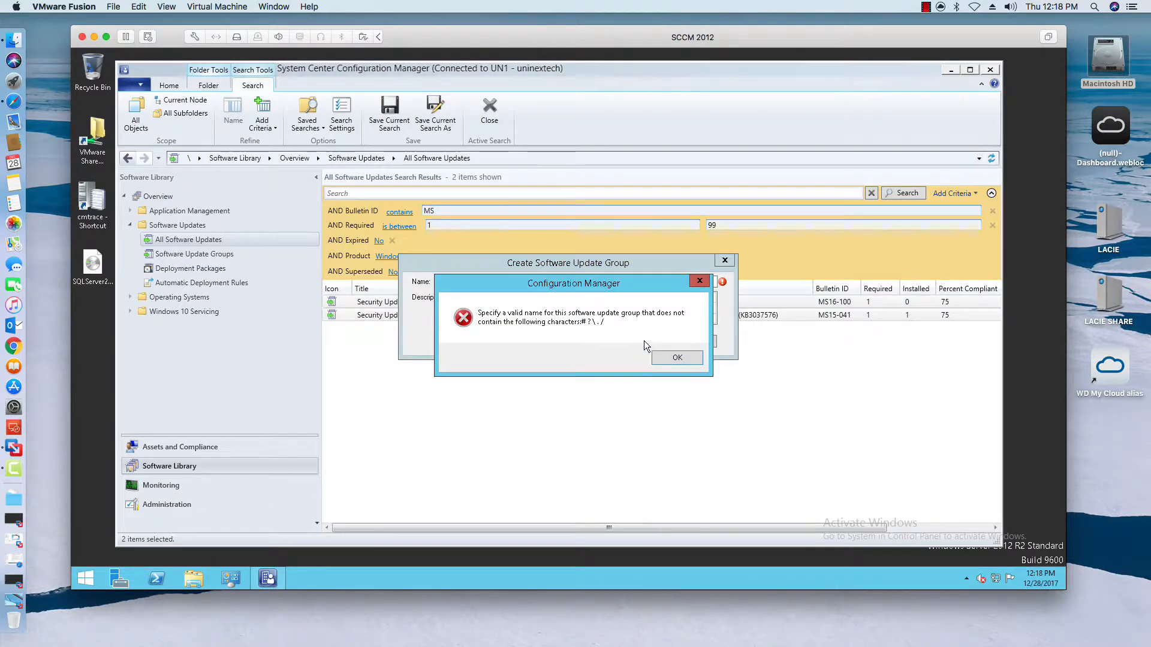
pyautogui.click(676, 357)
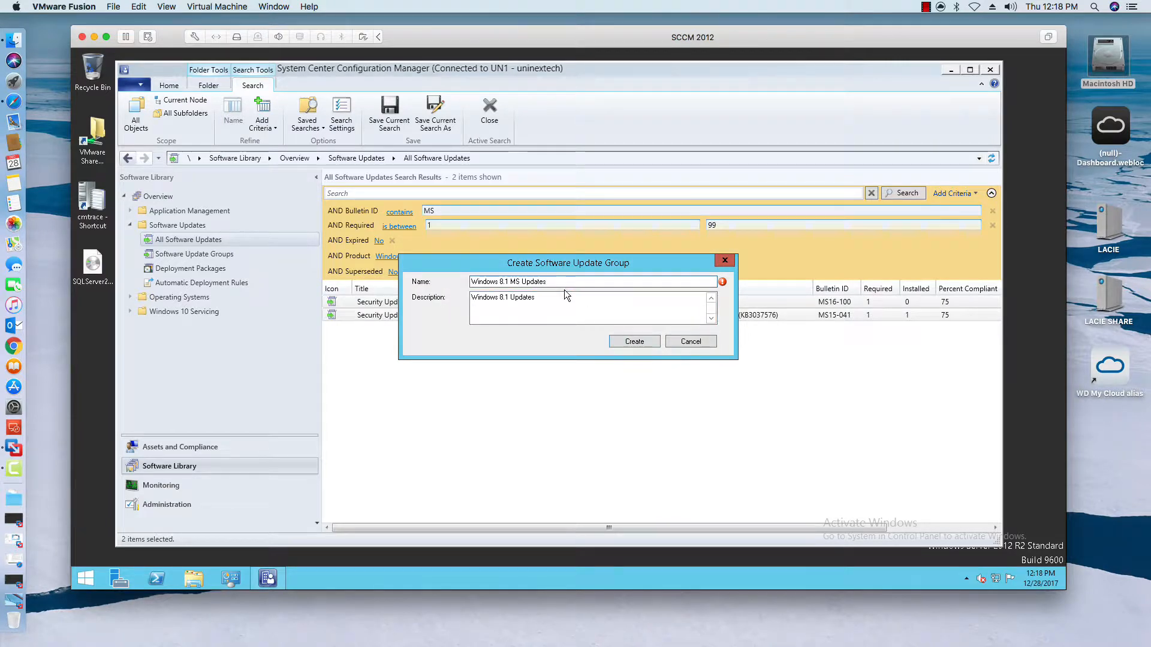
# Rename the update group as "Windows 8_1 Updates" and create it.
pyautogui.press('BackSpace')
pyautogui.press('BackSpace')
pyautogui.press('BackSpace')
pyautogui.press('BackSpace')
pyautogui.press('BackSpace')
pyautogui.press('BackSpace')
pyautogui.press('BackSpace')
pyautogui.press('BackSpace')
pyautogui.press('BackSpace')
pyautogui.press('BackSpace')
pyautogui.press('BackSpace')
pyautogui.press('BackSpace')
pyautogui.press('BackSpace')
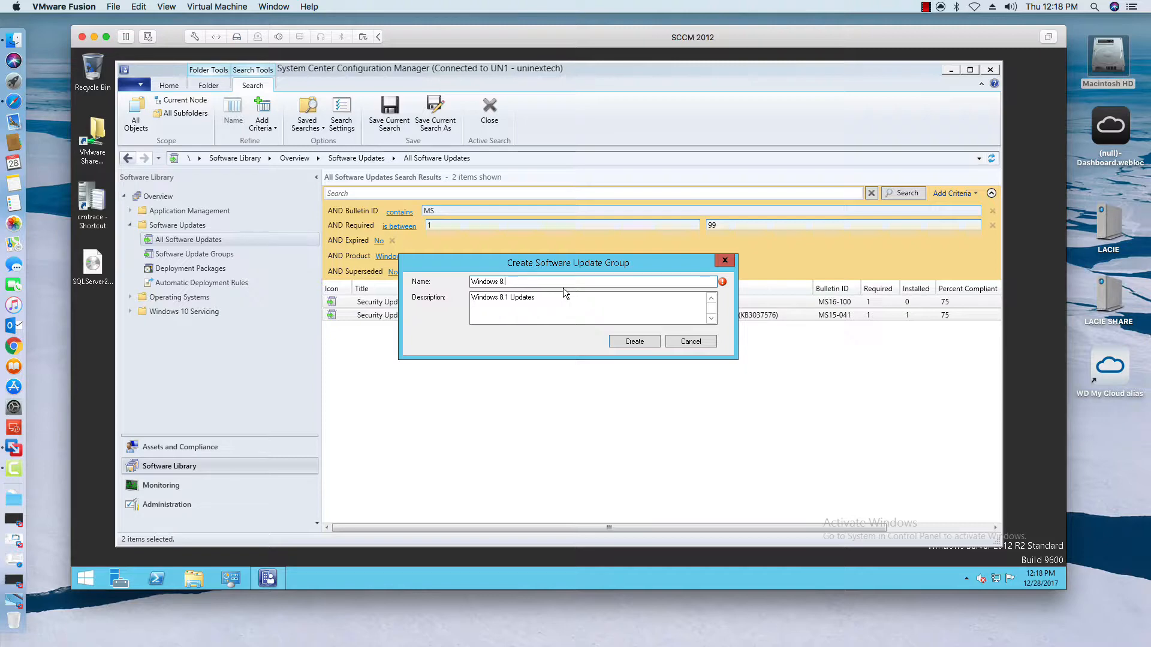
pyautogui.write('_1 Updates')
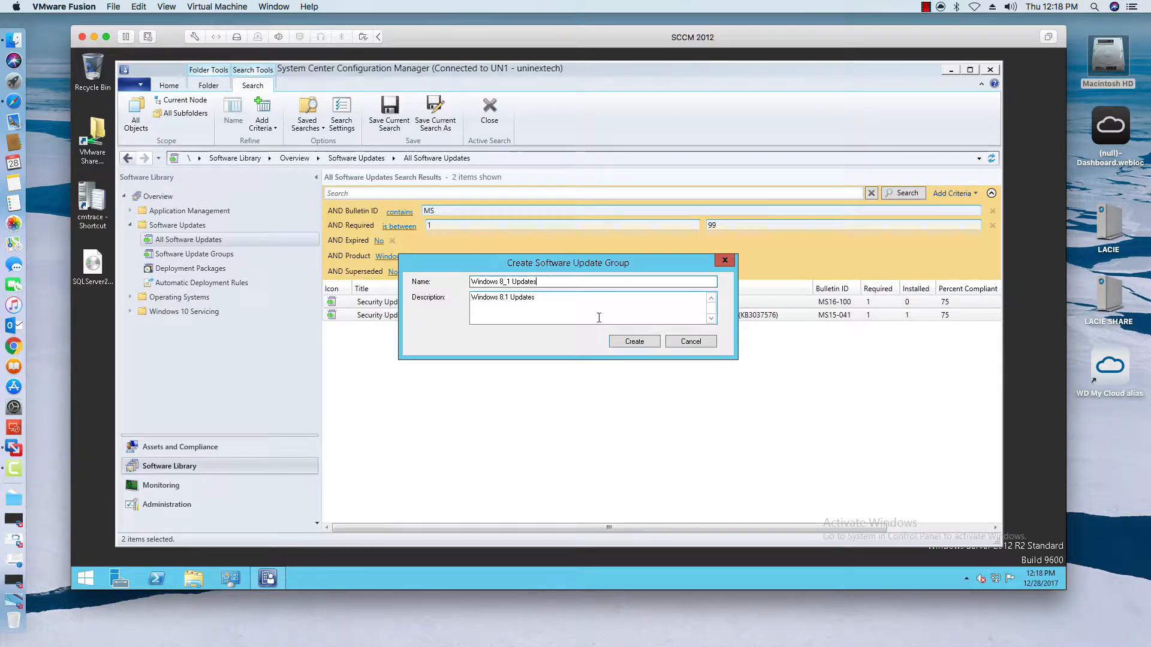
pyautogui.click(634, 340)
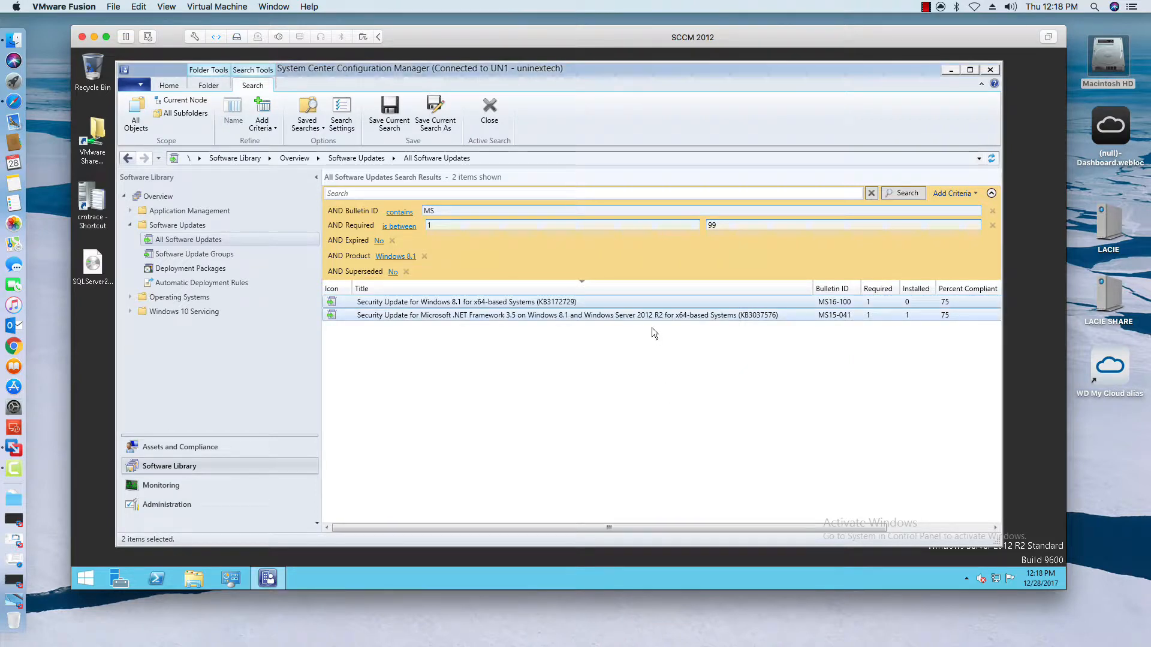
# Inspect the member updates of the Windows 8_1 Updates group, and return to the list of software update groups.
pyautogui.click(217, 253)
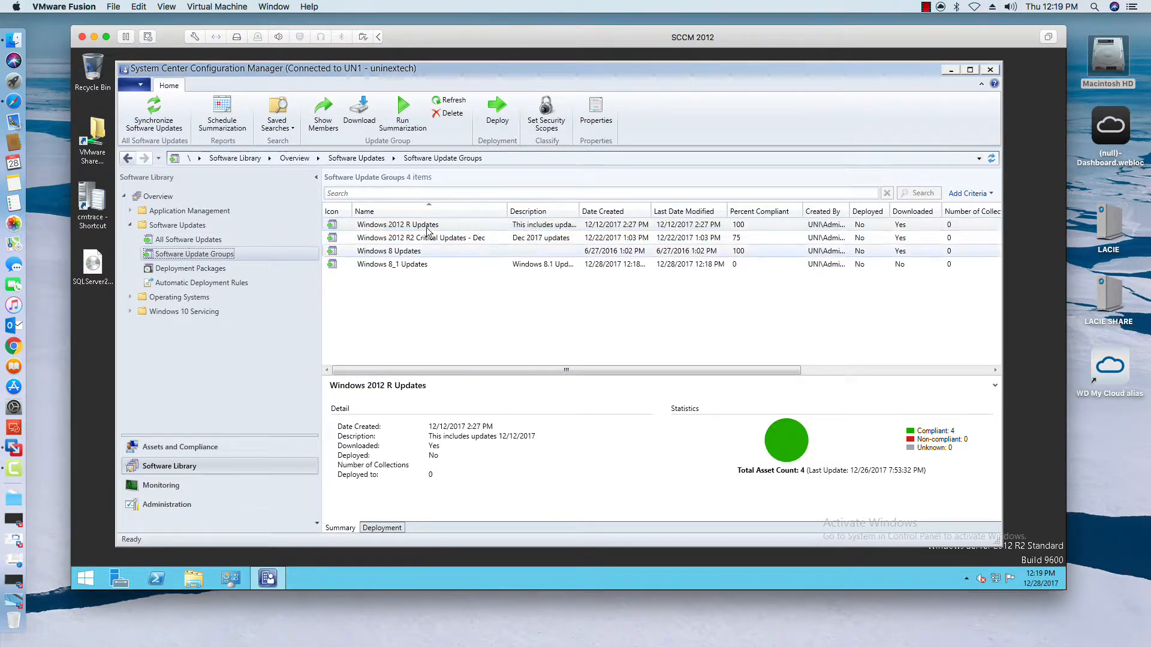
pyautogui.click(423, 252)
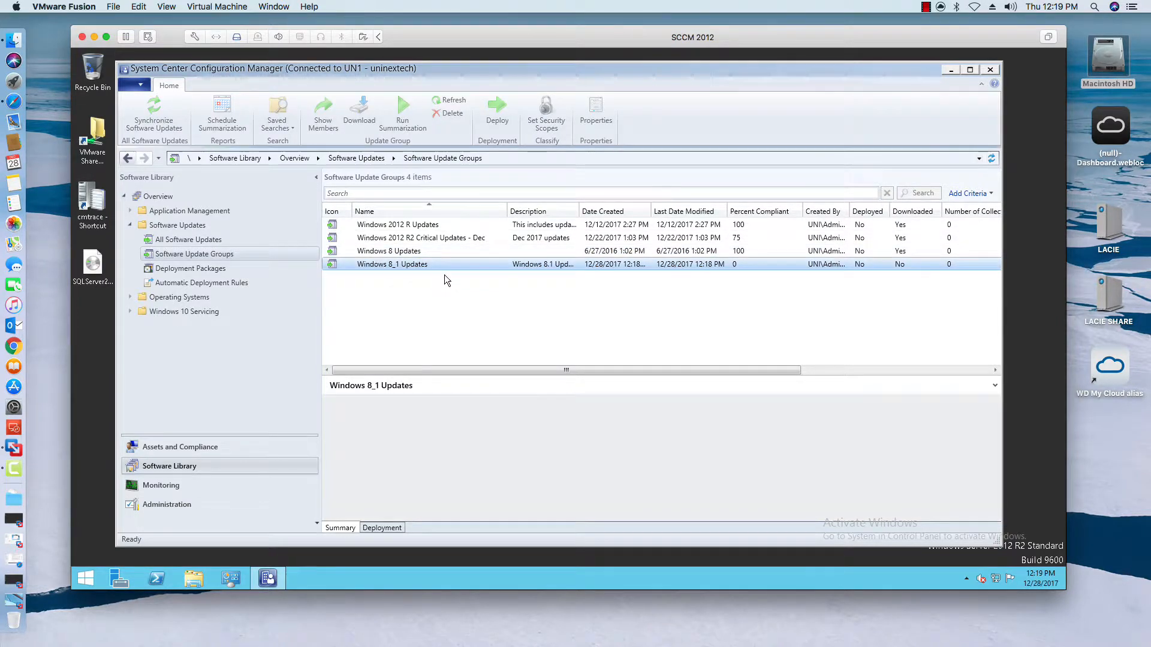
pyautogui.click(438, 265)
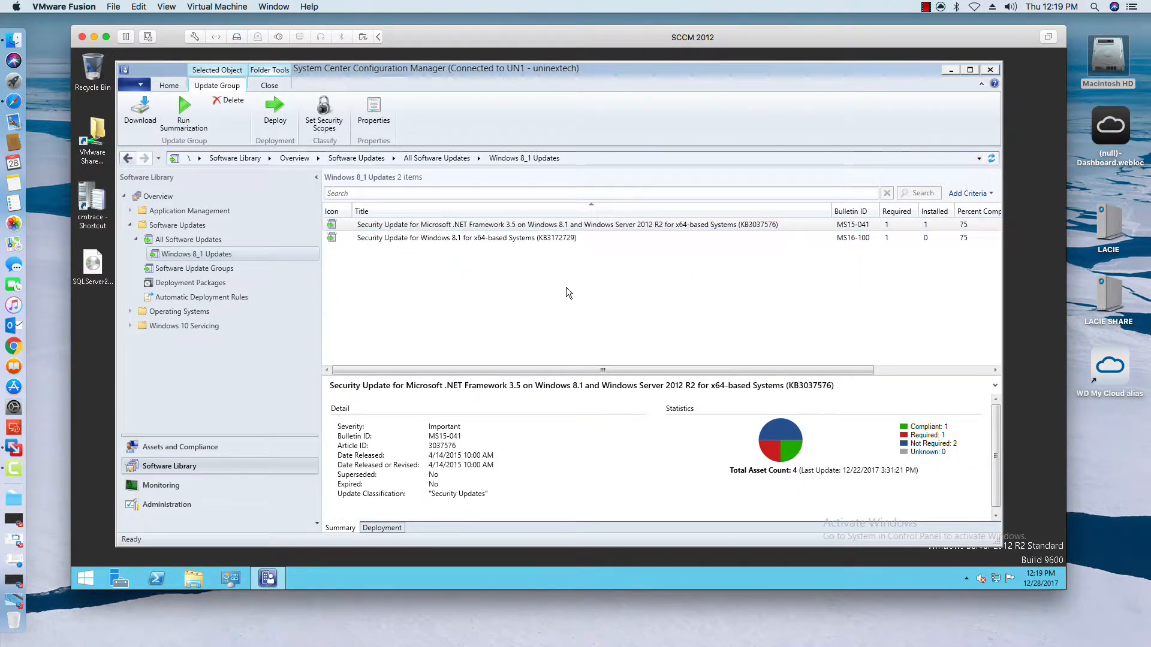
pyautogui.click(333, 226)
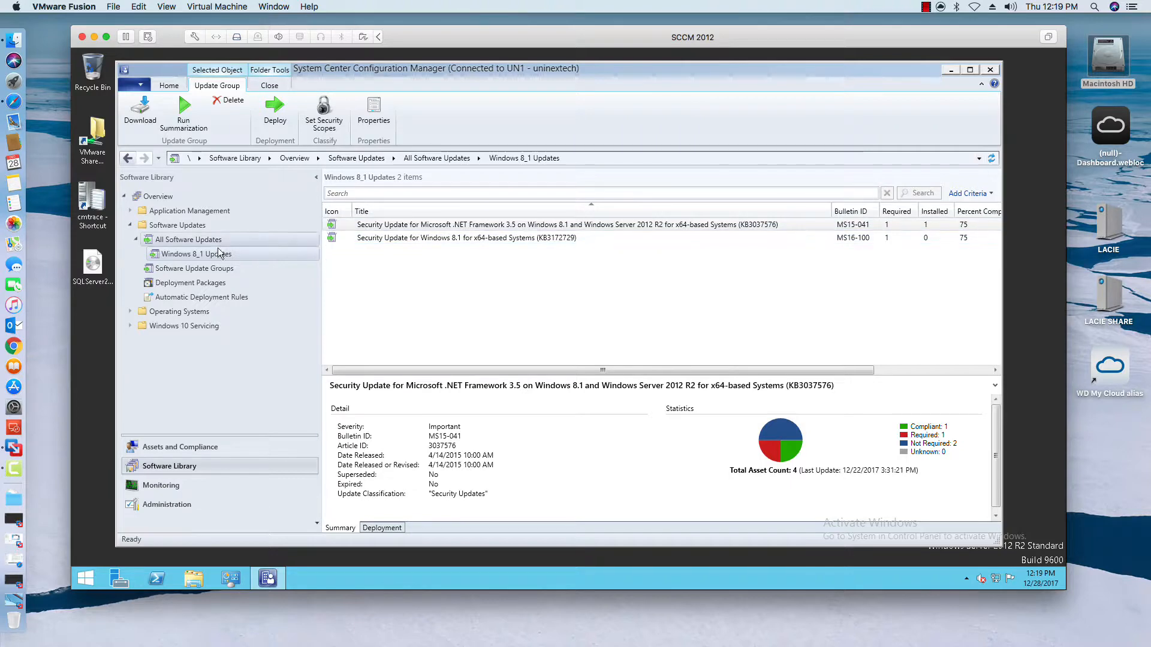
pyautogui.click(203, 265)
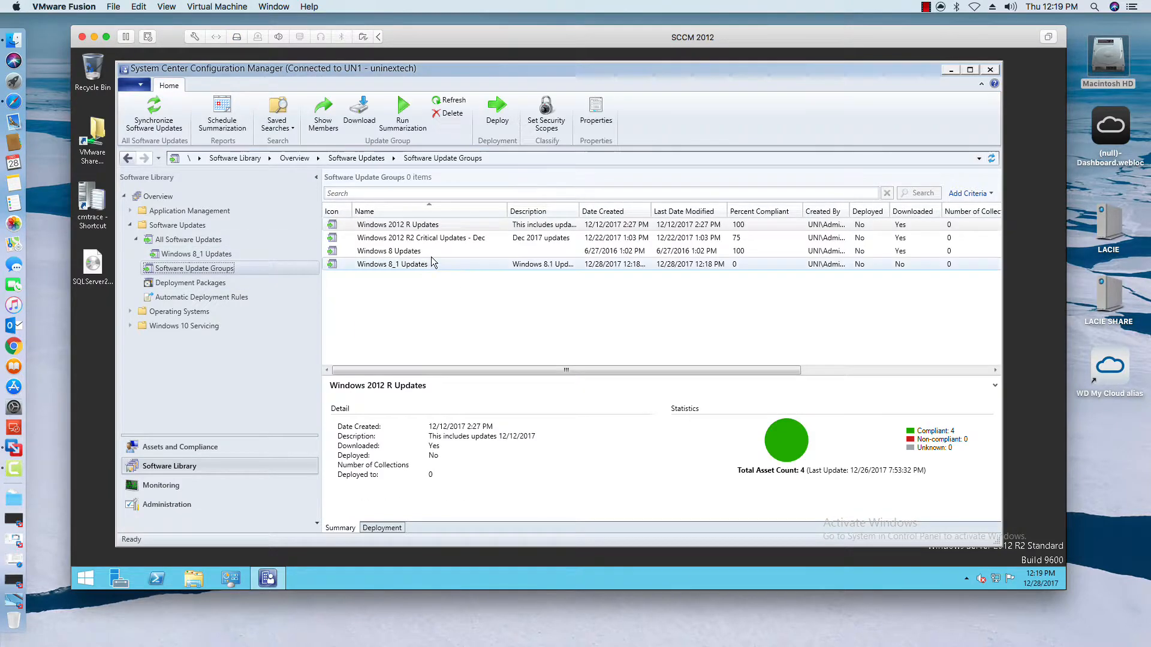
# Inspect the member updates of the Windows 8 Updates group, and return to the members of the Windows 8_1 Updates group.
pyautogui.click(427, 250)
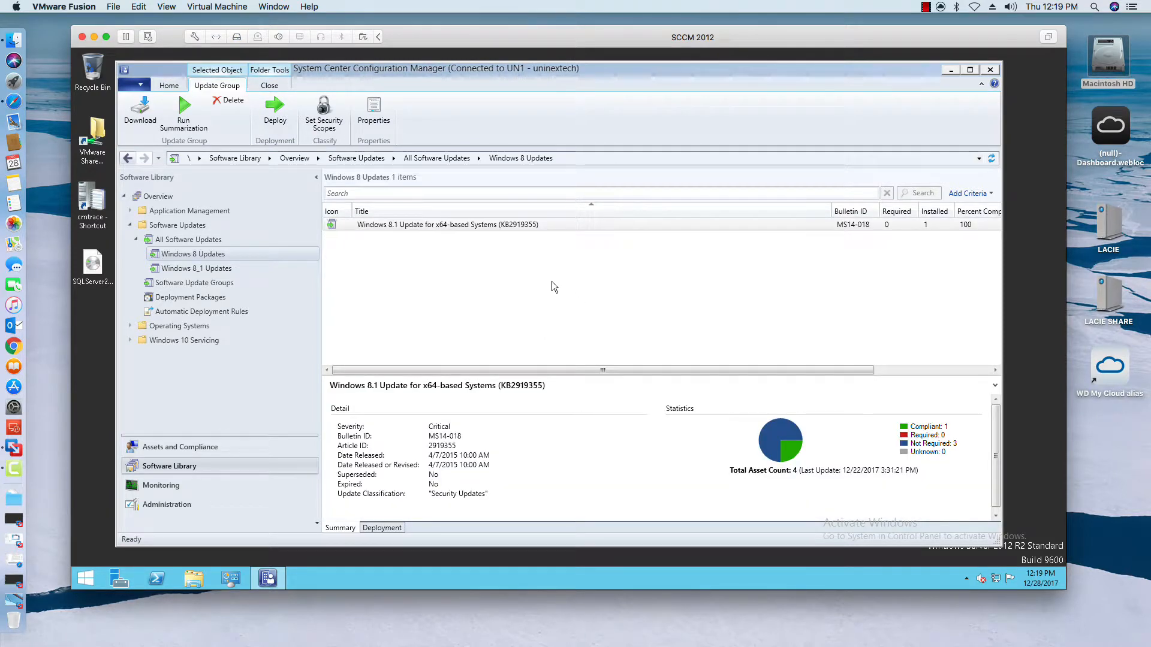
pyautogui.click(214, 266)
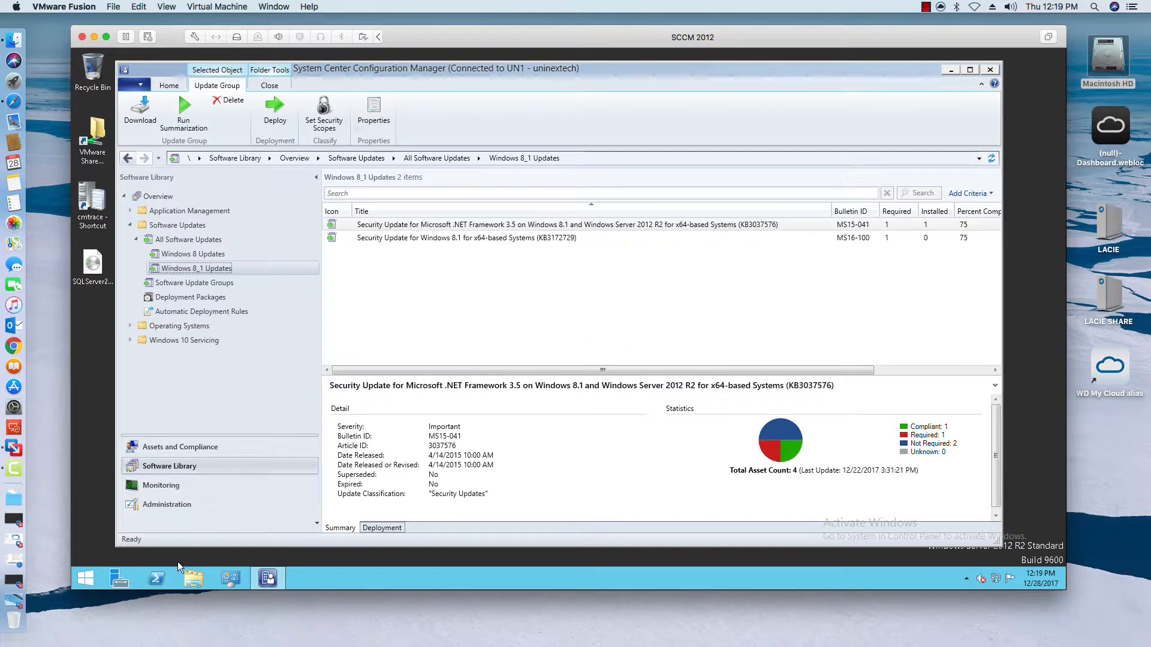
# In File Explorer, create a folder named "Windows 8 Updates" inside C:\Apps\Updates and close the window.
pyautogui.click(186, 576)
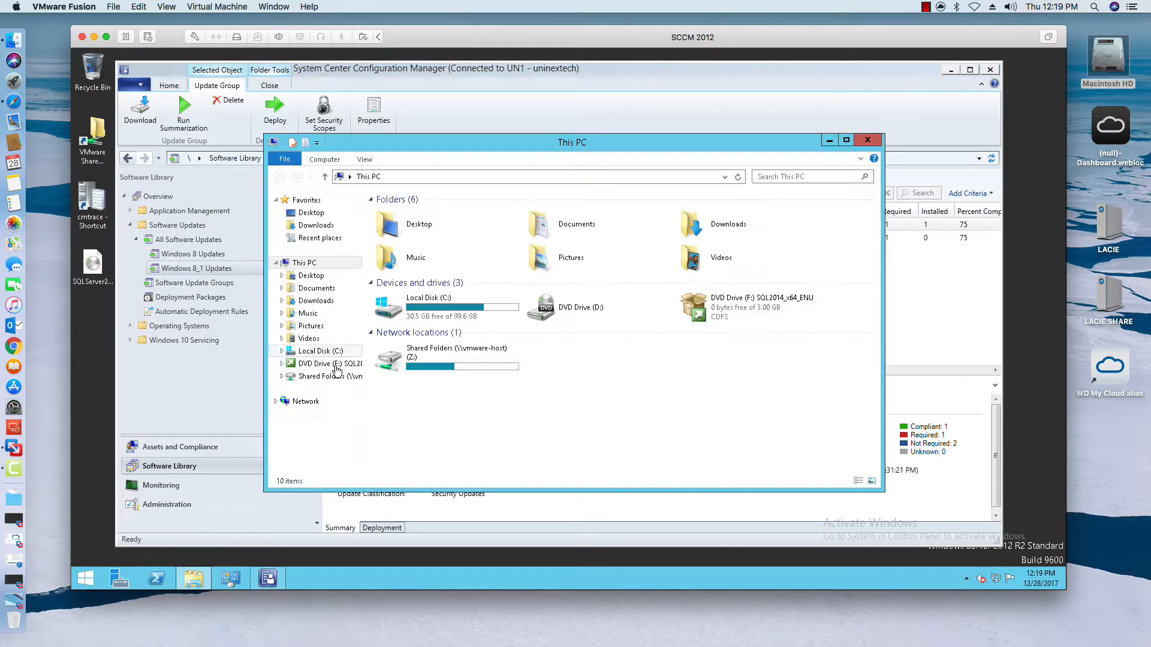
pyautogui.doubleClick(420, 307)
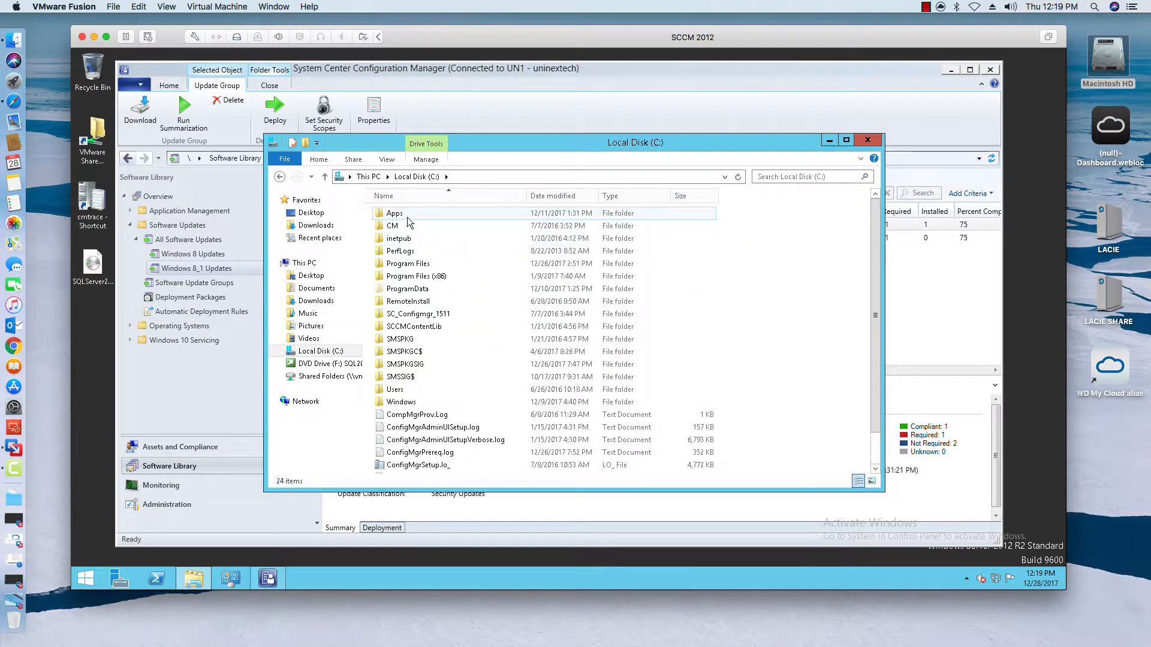
pyautogui.doubleClick(408, 216)
pyautogui.doubleClick(410, 240)
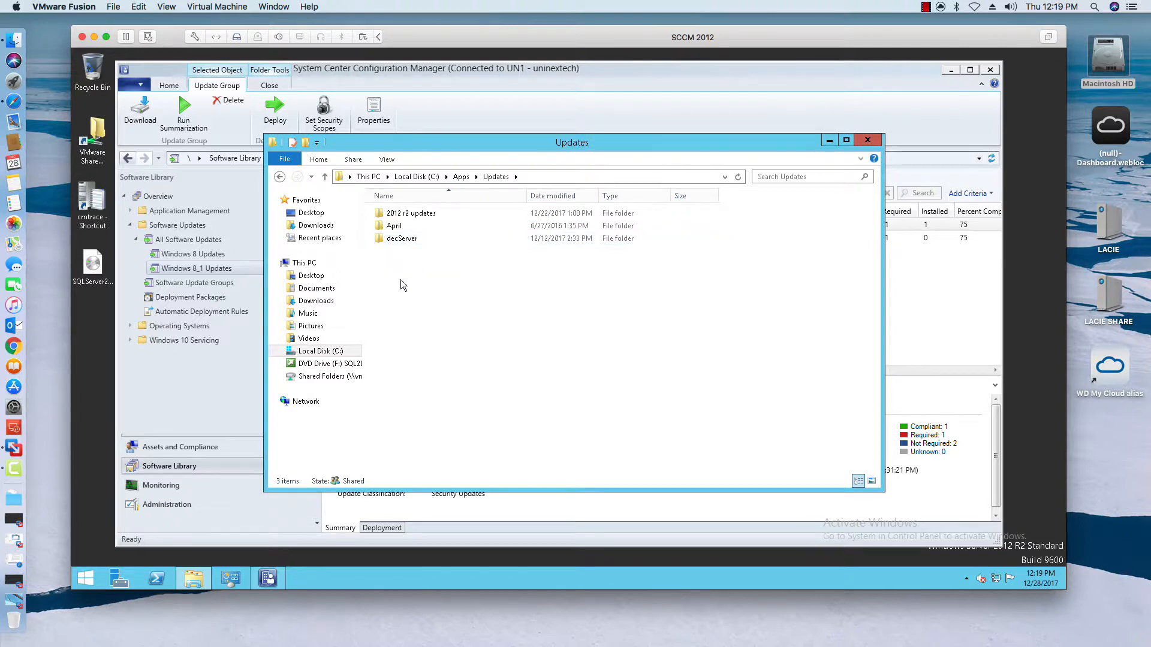
pyautogui.rightClick(401, 285)
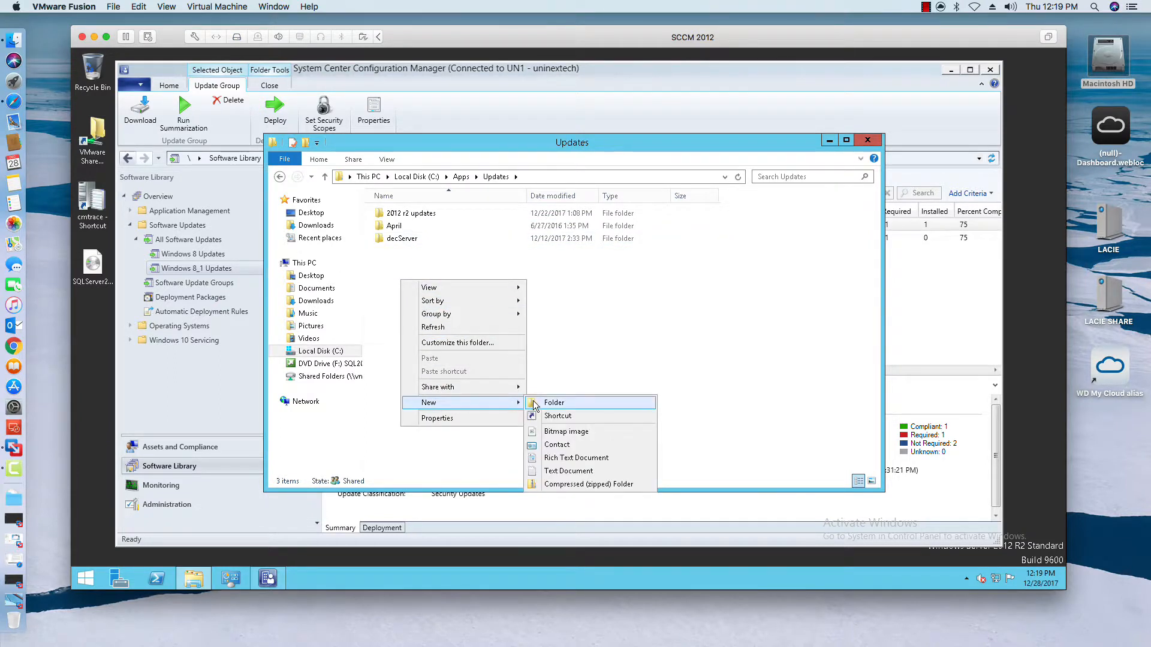
pyautogui.click(533, 403)
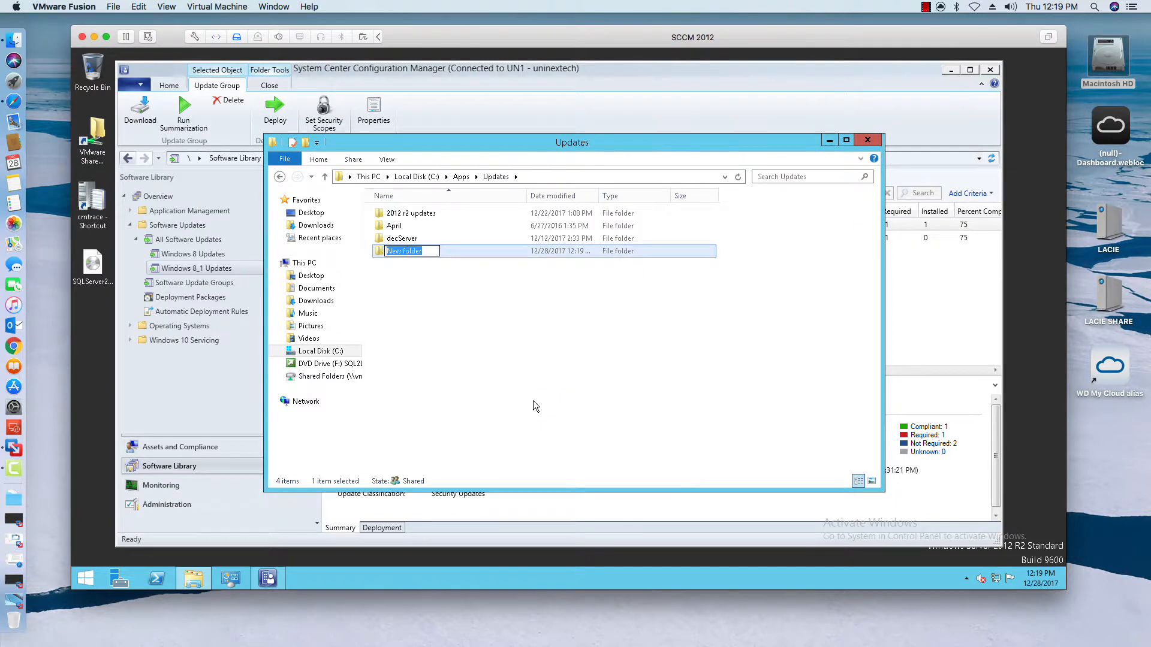
pyautogui.write('Windows 8 Updates')
pyautogui.press('Return')
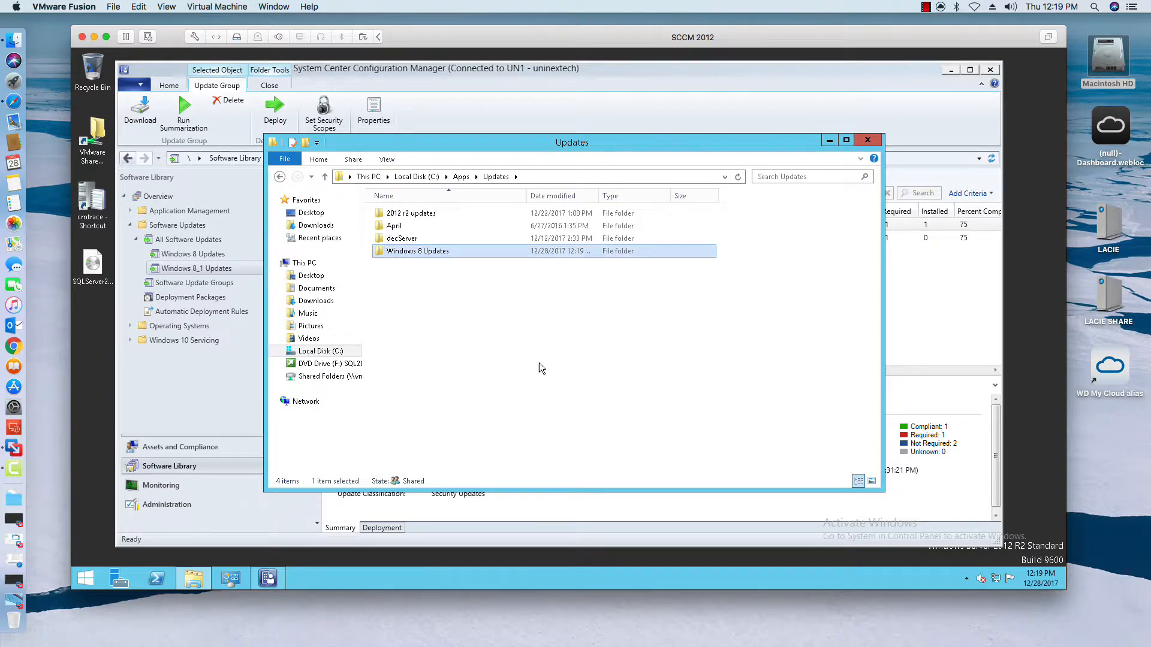
pyautogui.click(867, 140)
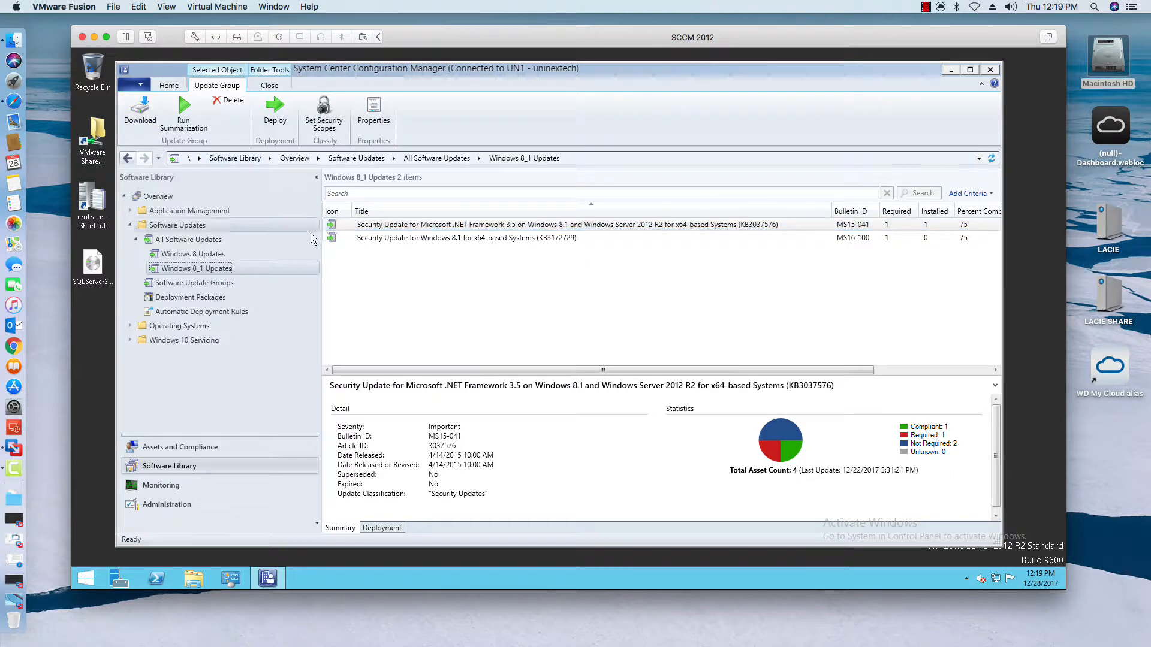
# Start downloading the Windows 8_1 Updates group into a new deployment package named "Windows 8 updates - dec" with the description "December 2017".
pyautogui.rightClick(233, 268)
pyautogui.click(276, 294)
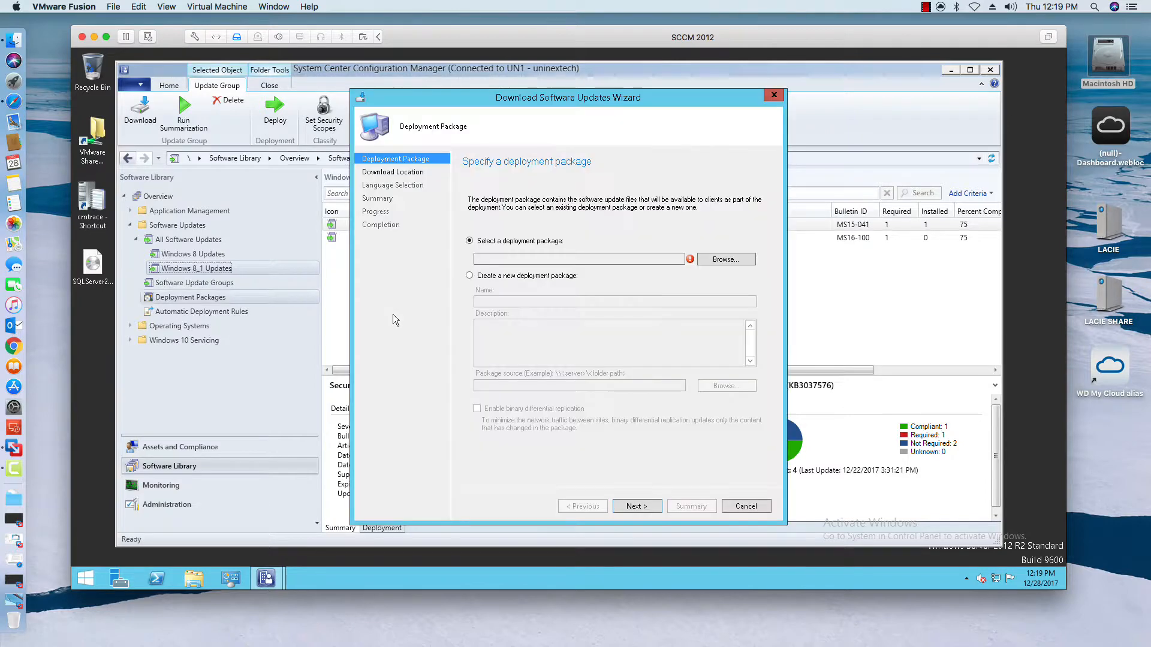
pyautogui.click(478, 276)
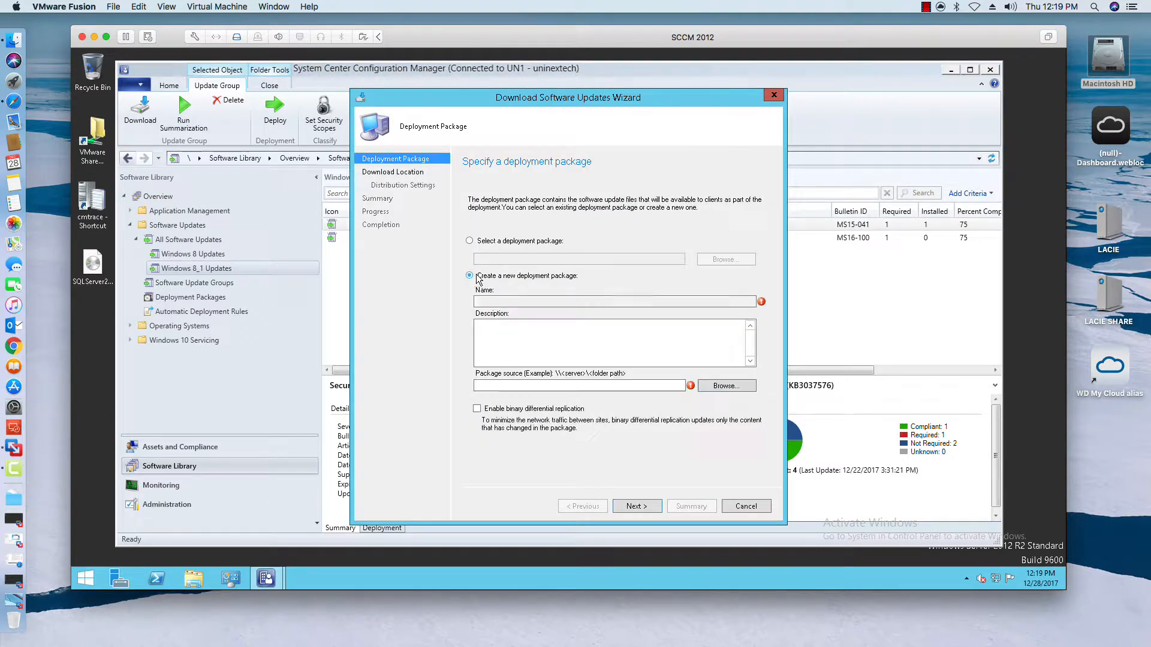
pyautogui.click(498, 299)
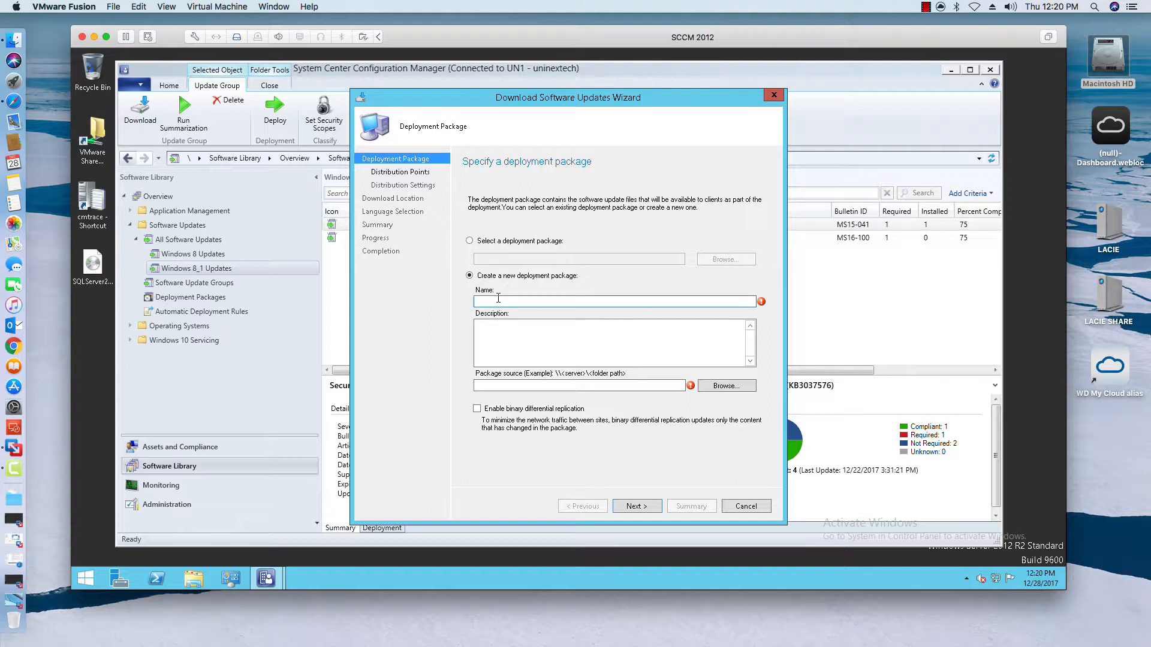
pyautogui.write('Windows Wi')
pyautogui.press('BackSpace')
pyautogui.press('BackSpace')
pyautogui.press('BackSpace')
pyautogui.click(502, 322)
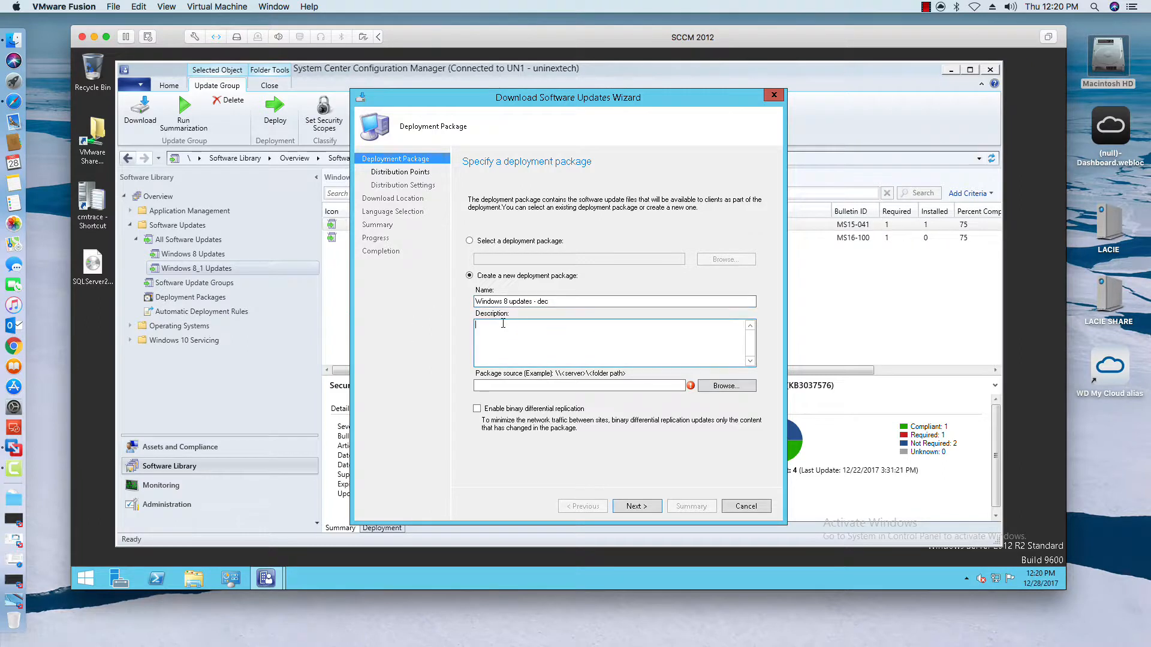
pyautogui.write('December 2017')
# Set the package source to \\unisccm\apps\updates\Windows 8 Updates and continue to the distribution points.
pyautogui.click(482, 385)
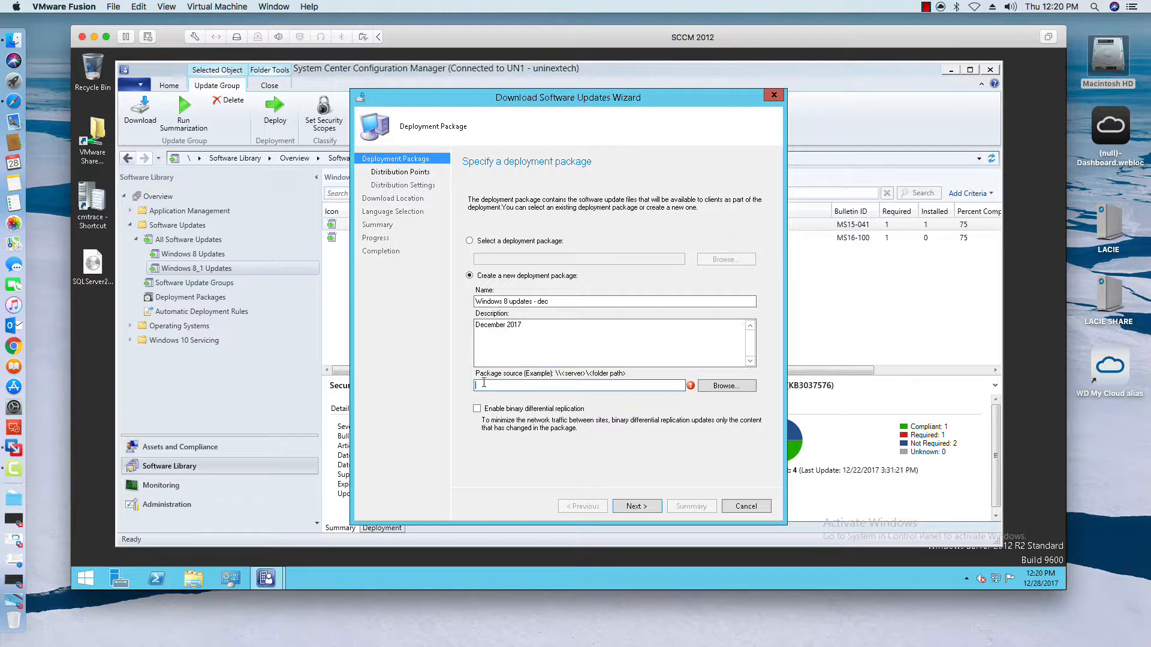
pyautogui.write('\\\\')
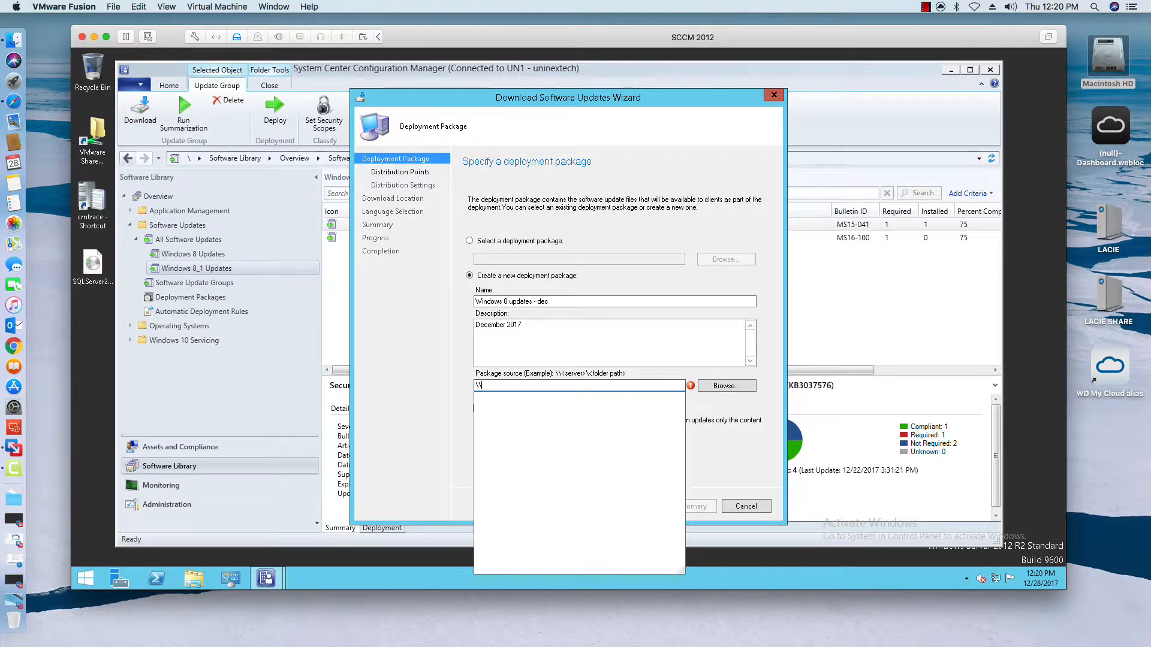
pyautogui.write('unisccm')
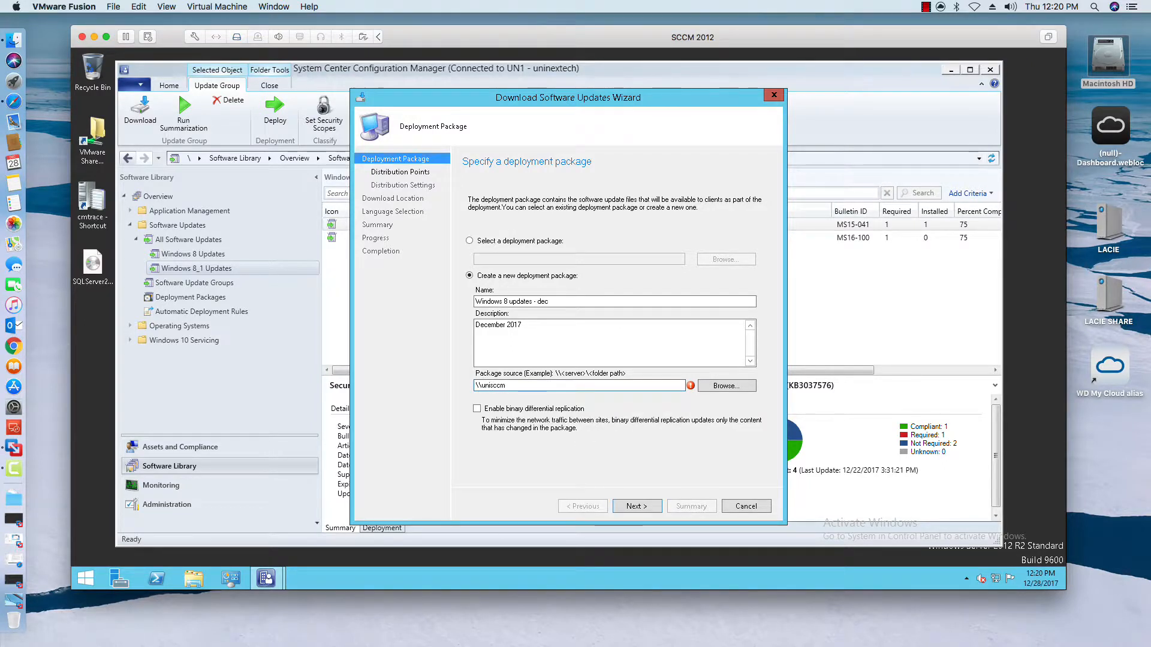
pyautogui.write('\\apps\\updates')
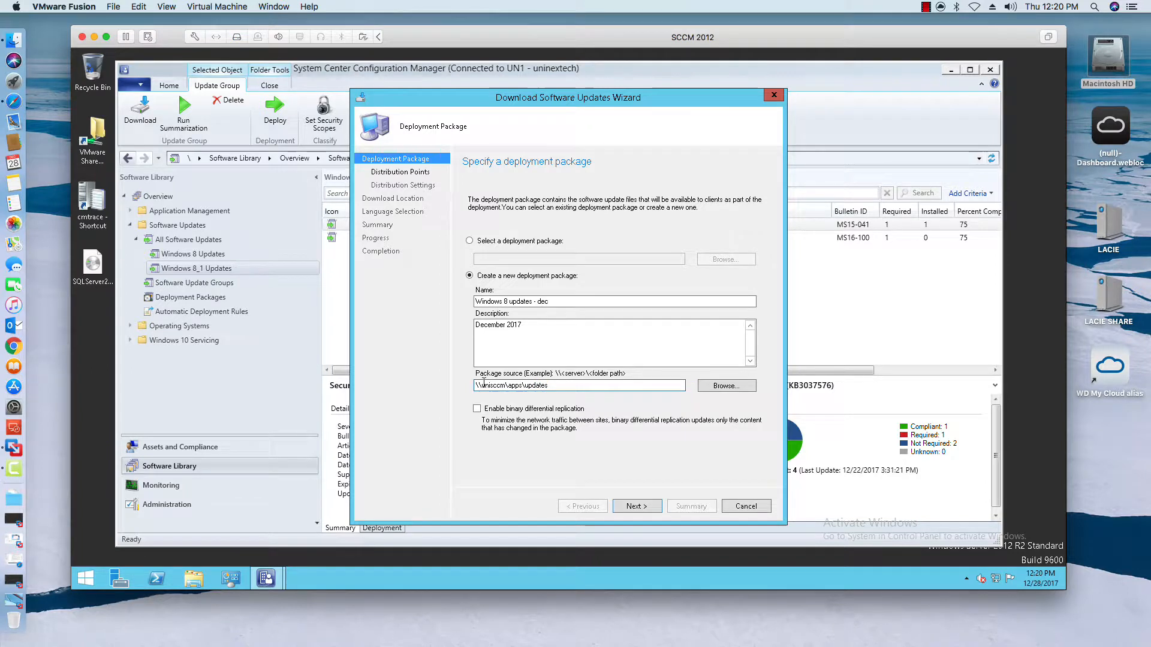
pyautogui.write('\\')
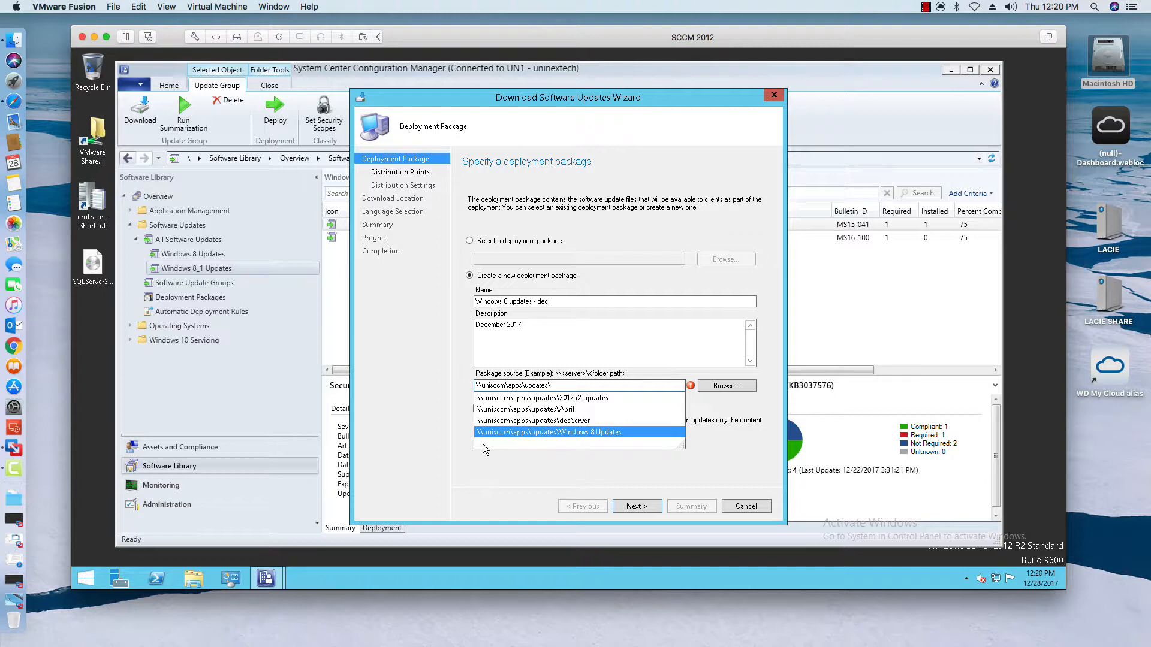
pyautogui.click(522, 434)
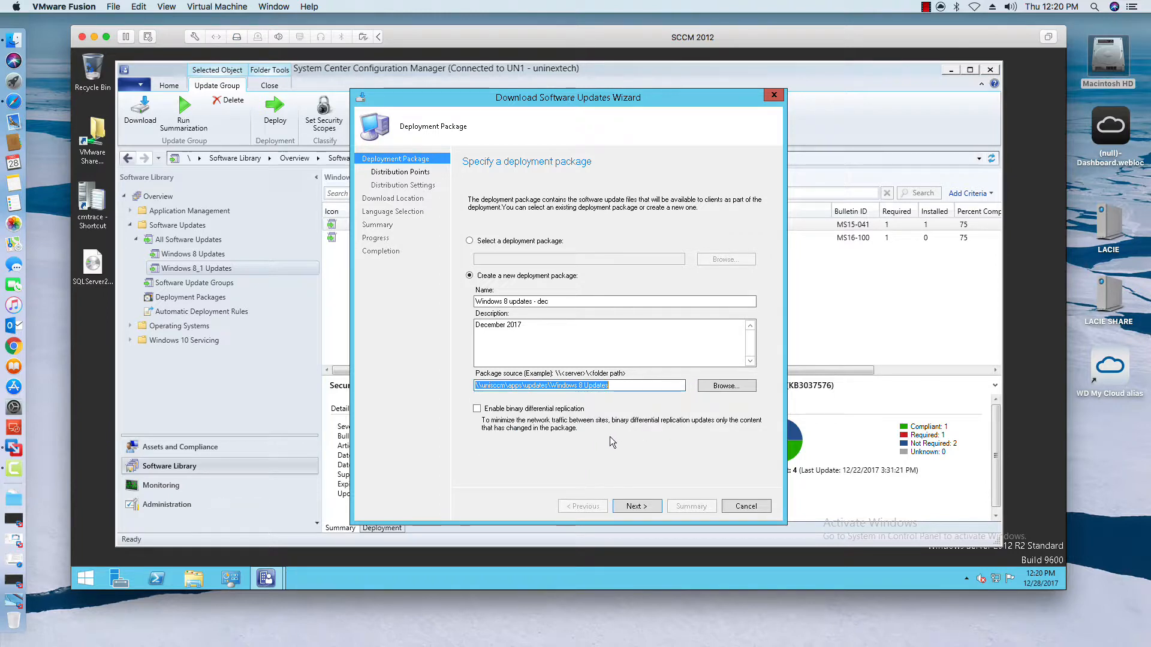
pyautogui.click(638, 506)
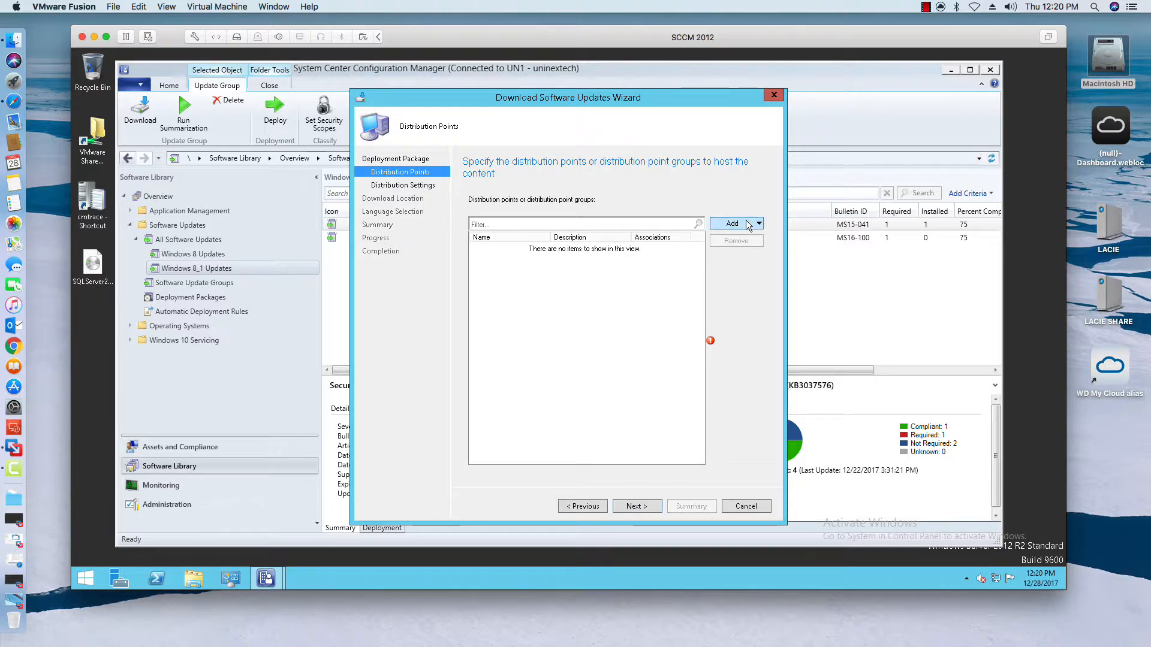
# Add UNISCCM.UNI.NEXTECH.COM as the distribution point hosting the package content, and continue to the distribution settings.
pyautogui.click(756, 223)
pyautogui.click(739, 234)
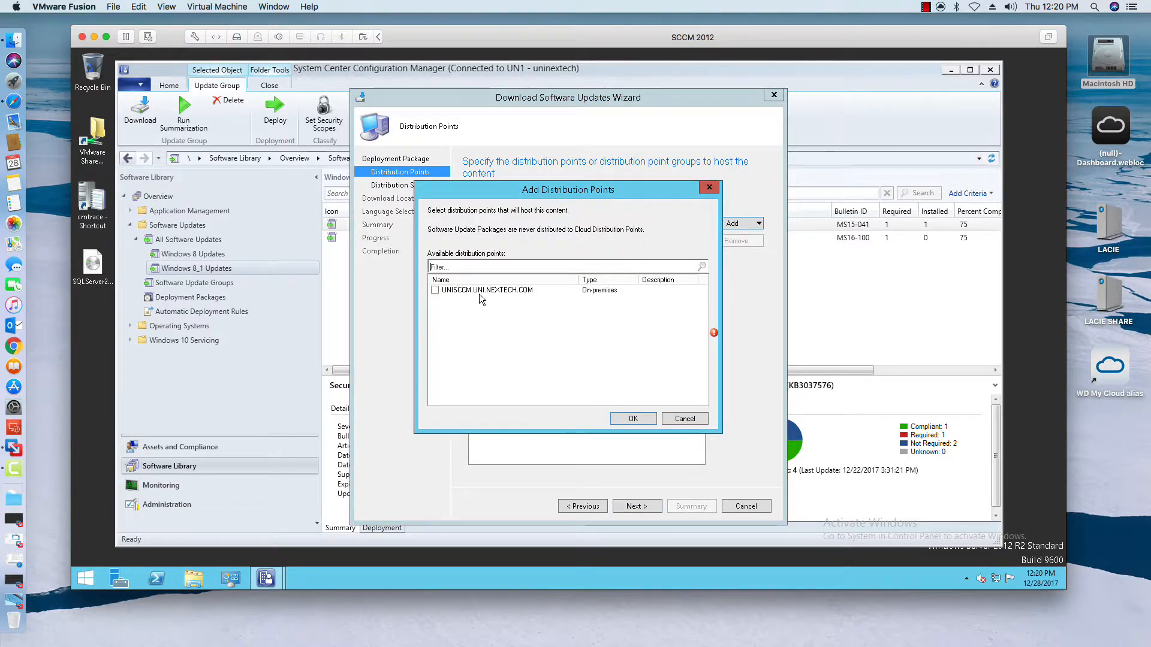
pyautogui.click(435, 290)
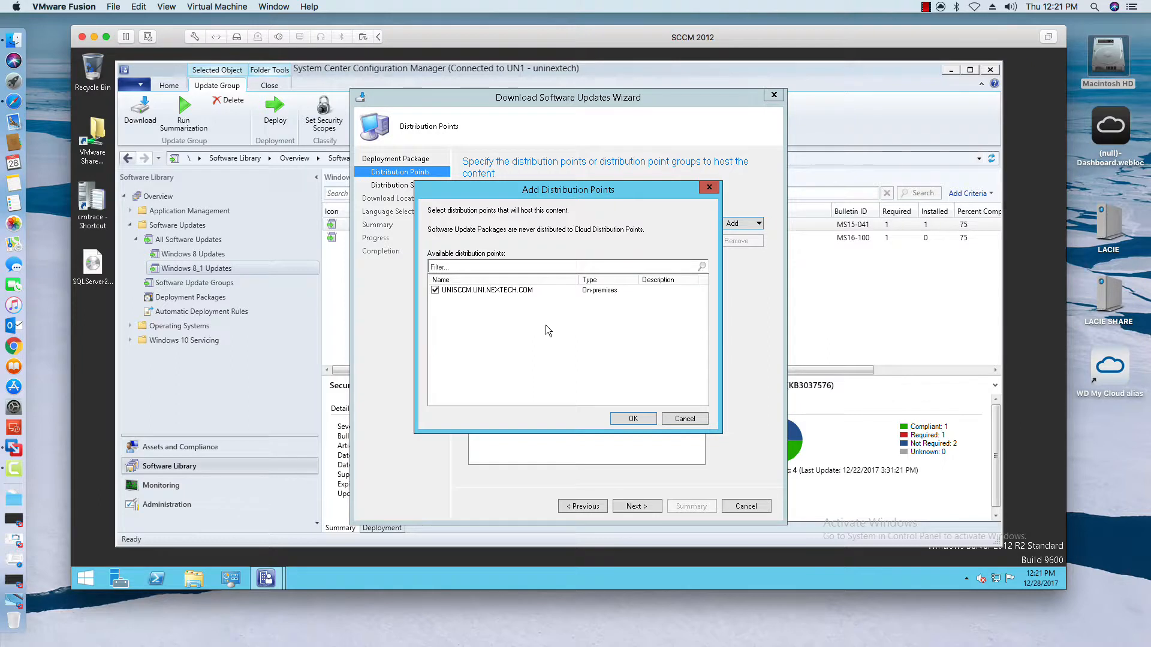
pyautogui.click(626, 418)
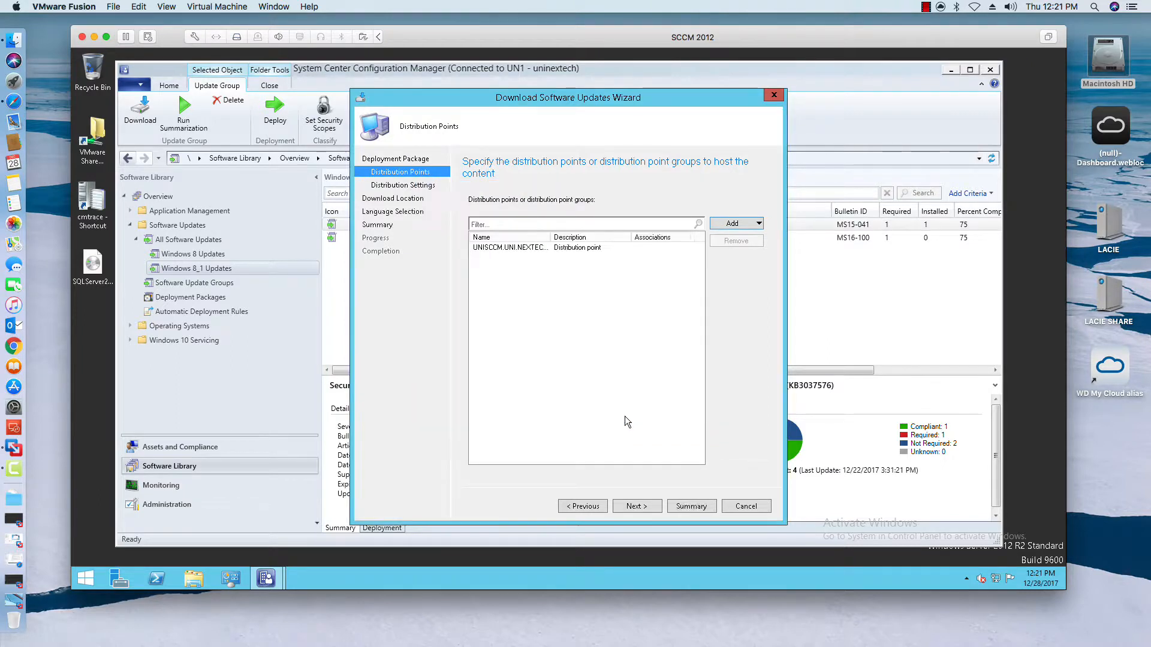
pyautogui.click(643, 505)
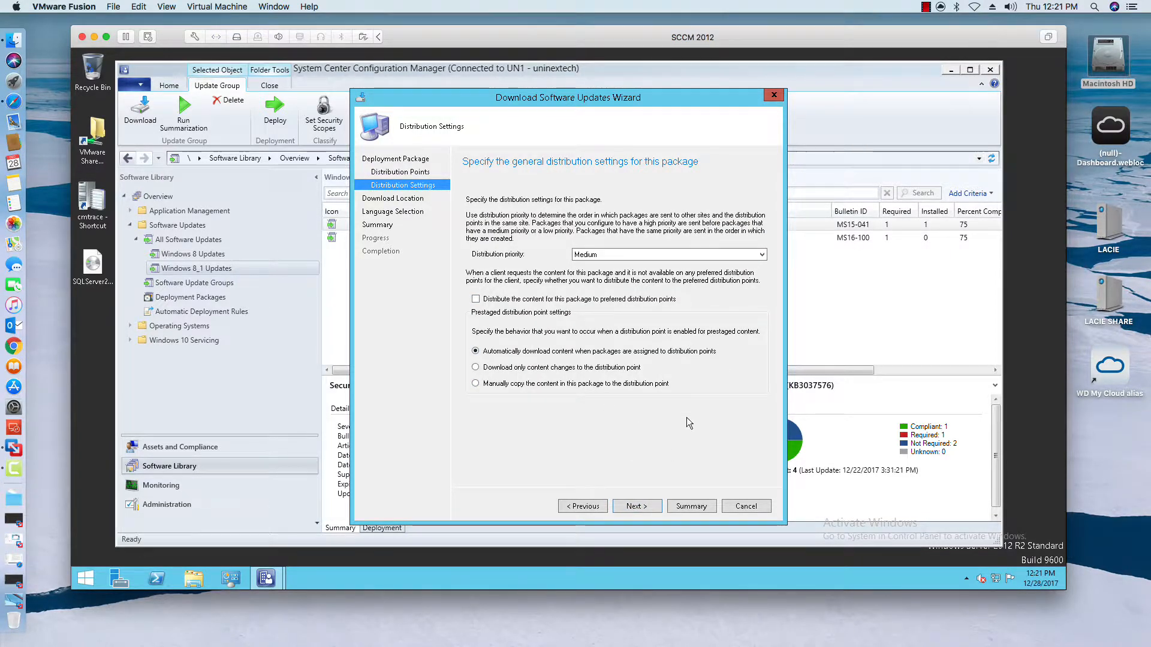
# Accept the default distribution settings, Internet download source and English language, run the update download, and close the completed wizard.
pyautogui.click(633, 506)
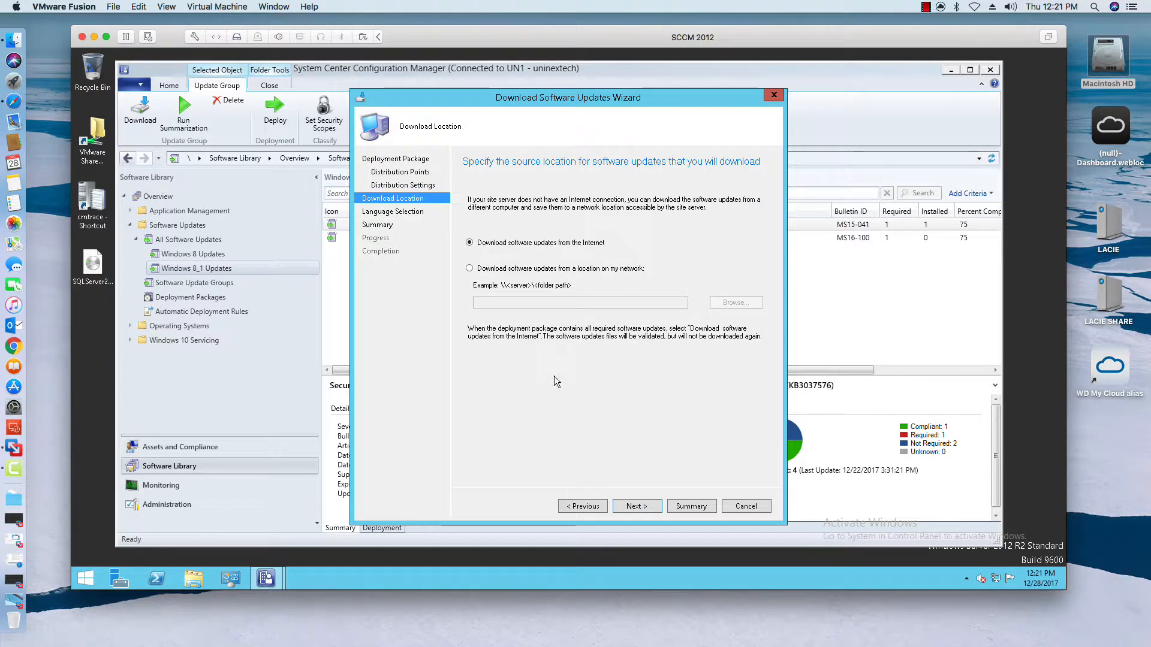
pyautogui.click(637, 506)
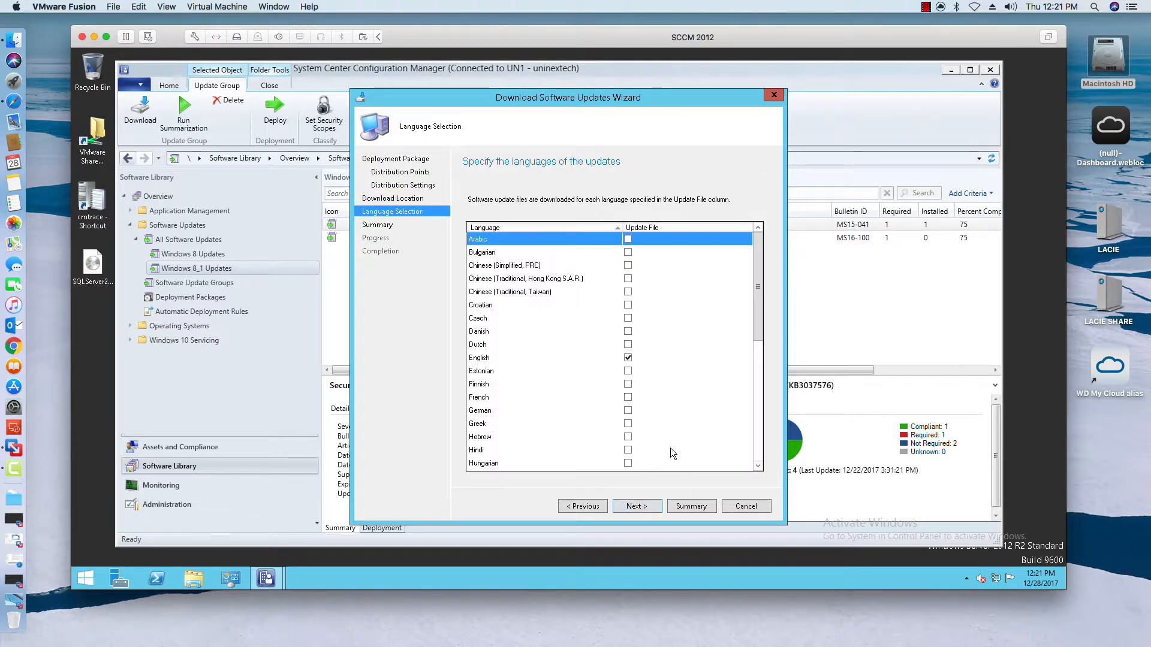
pyautogui.moveTo(758, 291)
pyautogui.mouseDown()
pyautogui.moveTo(765, 426)
pyautogui.moveTo(764, 300)
pyautogui.mouseUp()
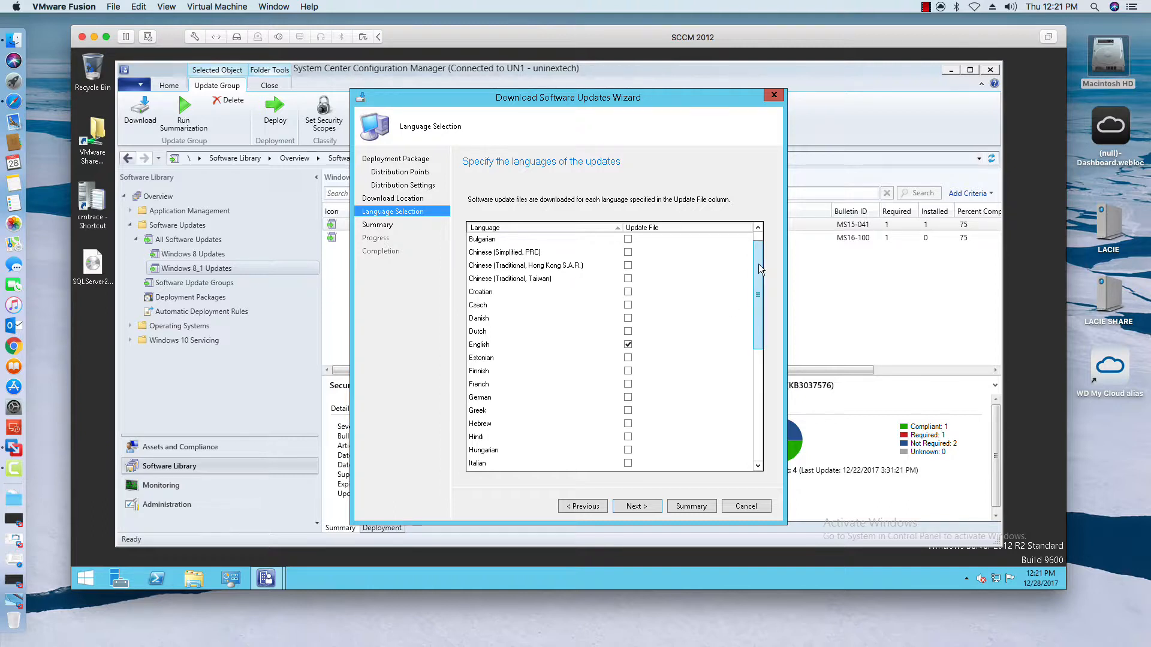
pyautogui.click(636, 506)
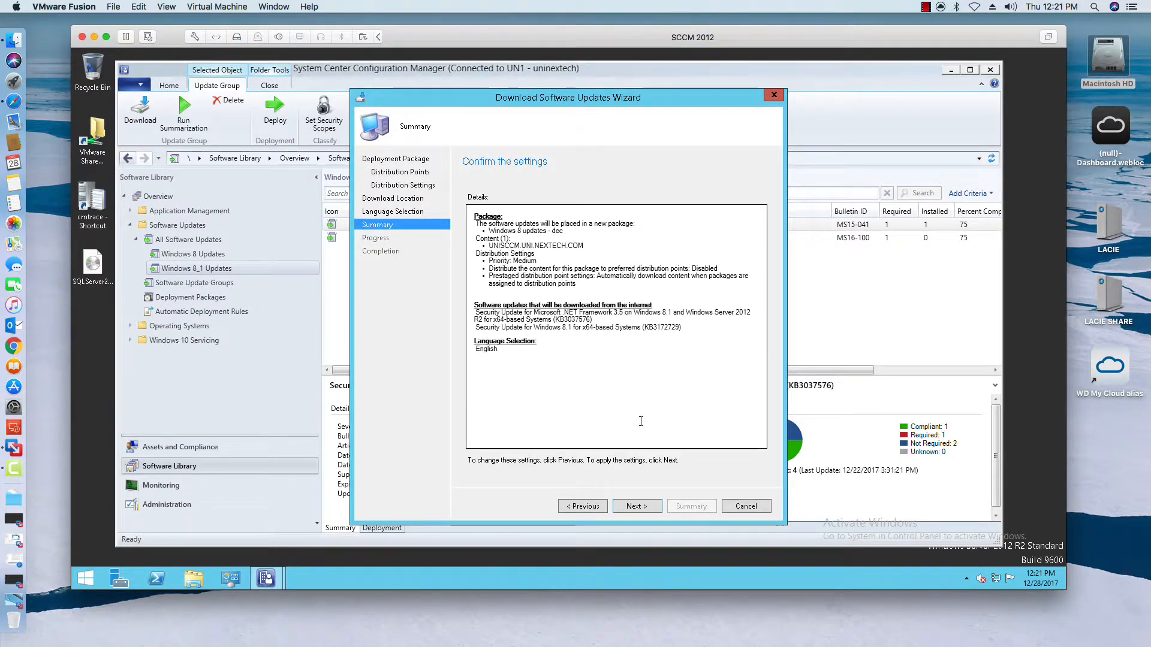
pyautogui.click(635, 506)
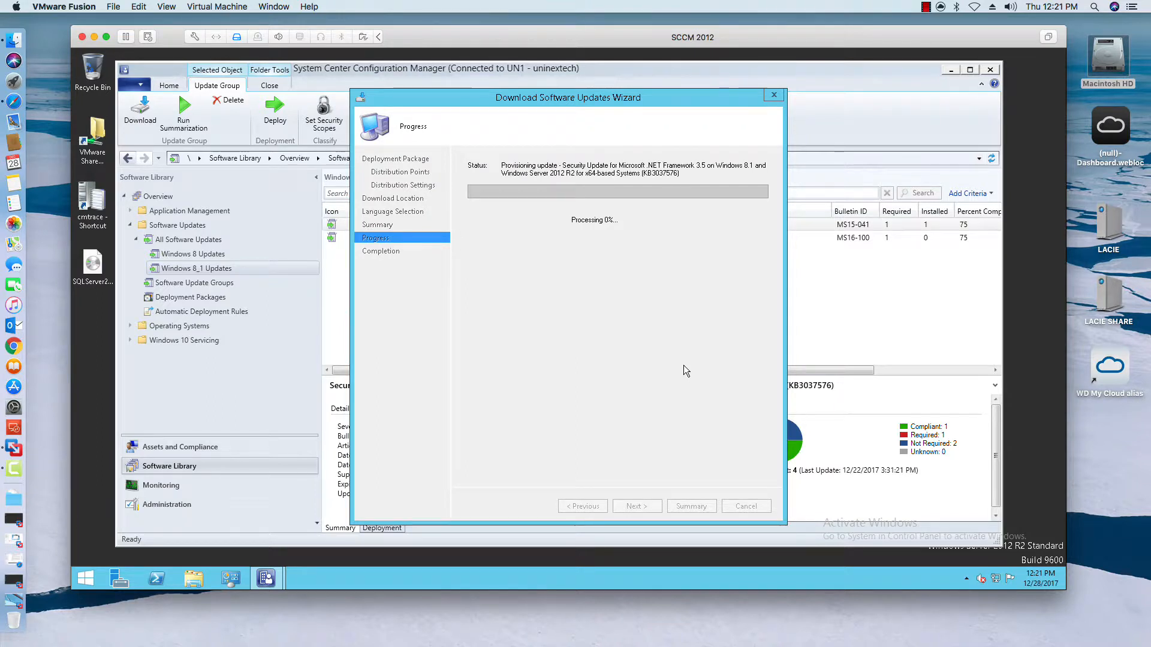
pyautogui.click(926, 7)
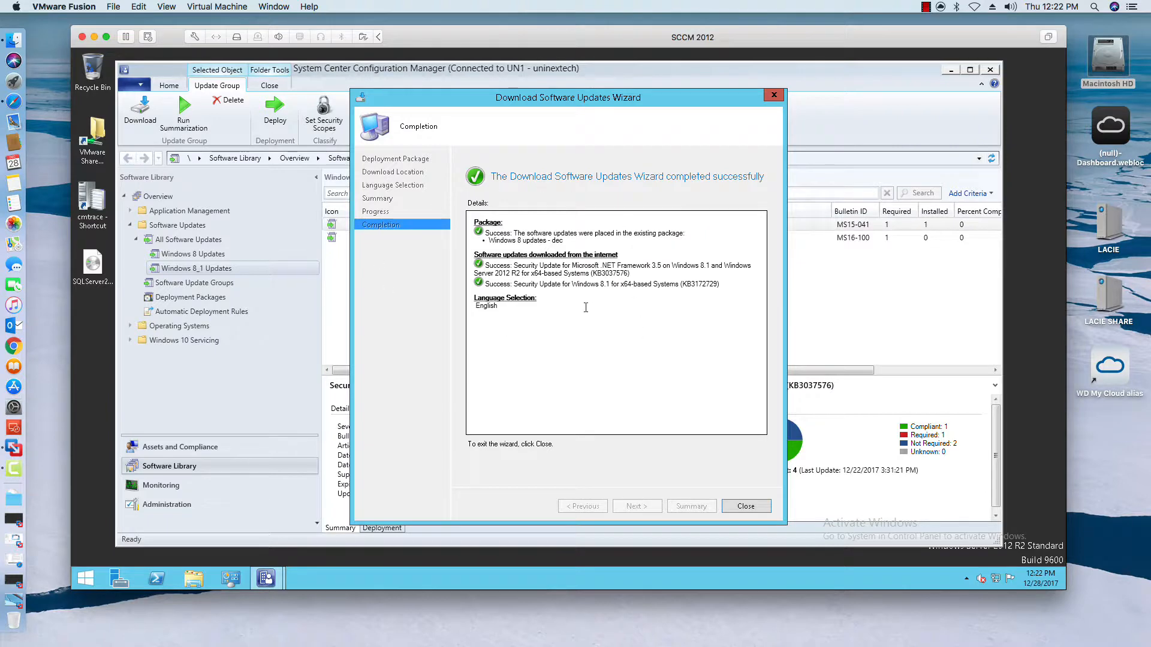
pyautogui.click(730, 507)
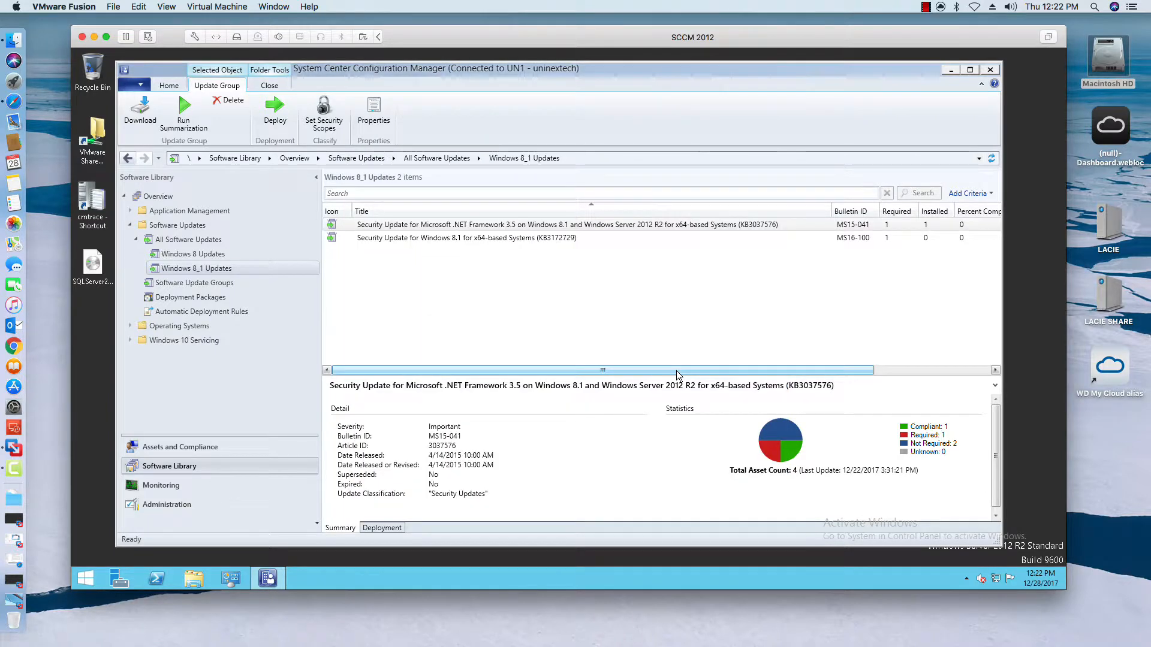
# Check the content status of the "Windows 8 updates - dec" deployment package, and return to that package among the deployment packages.
pyautogui.click(230, 297)
pyautogui.click(423, 265)
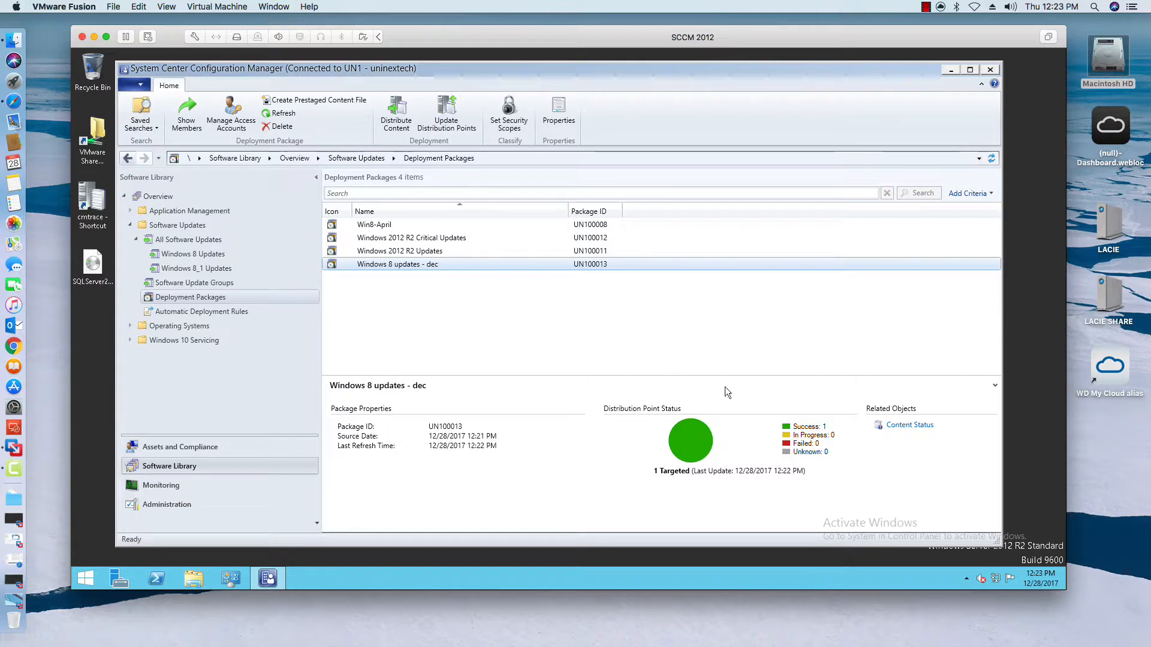
pyautogui.click(909, 426)
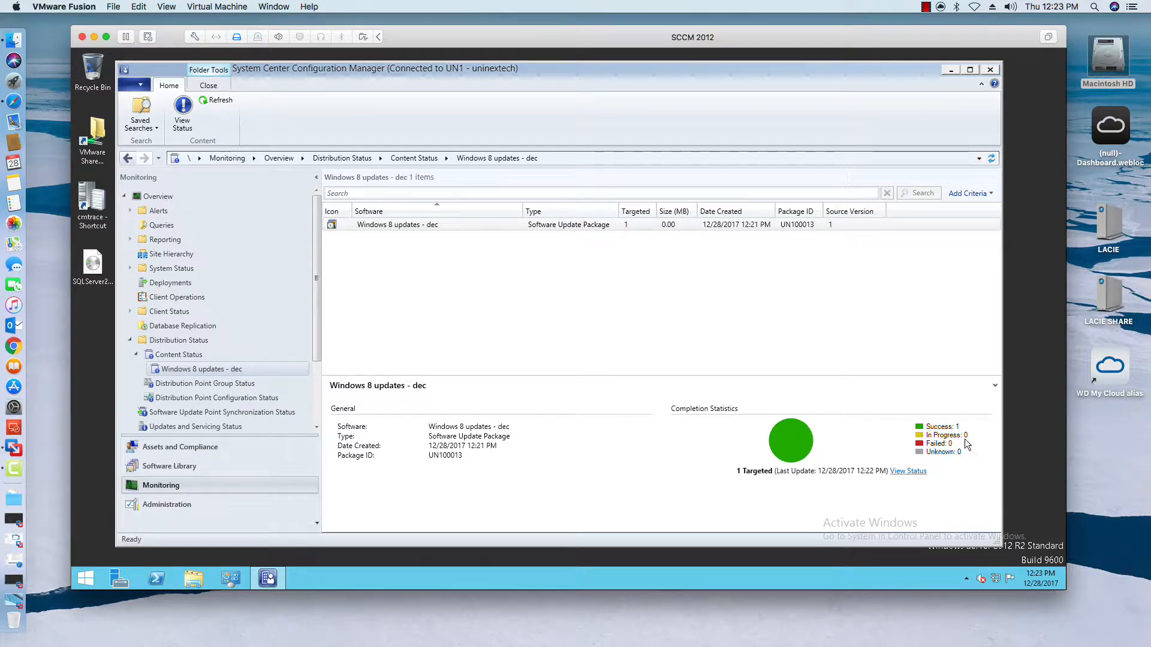
pyautogui.moveTo(929, 448)
pyautogui.click(169, 467)
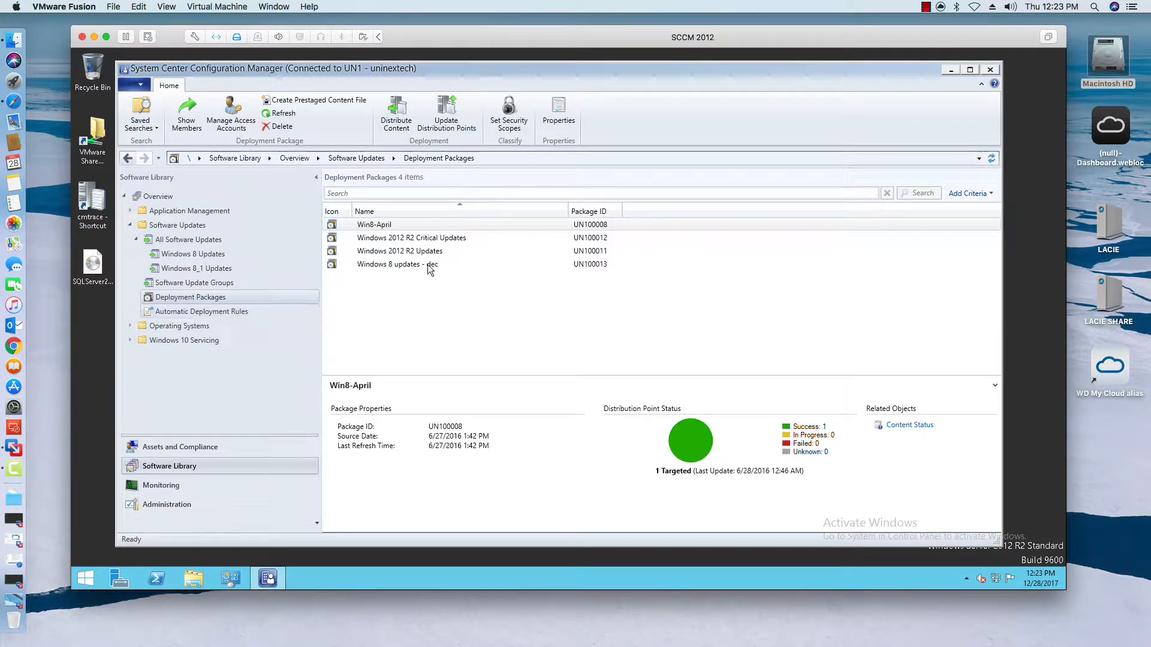
pyautogui.click(427, 265)
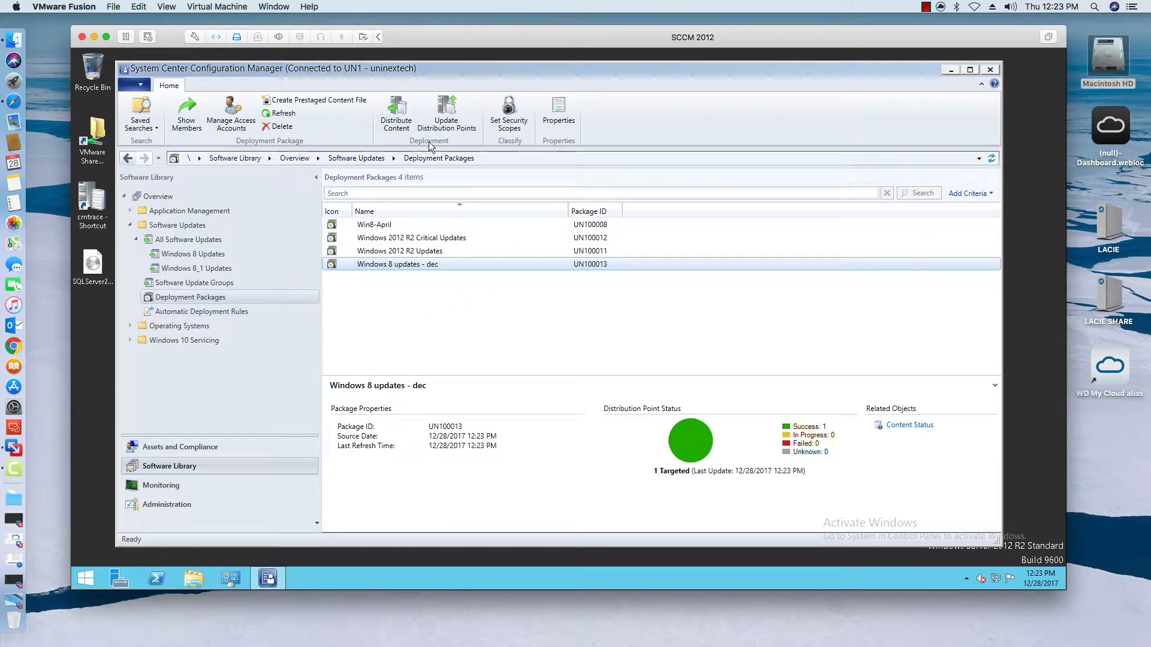
pyautogui.click(197, 284)
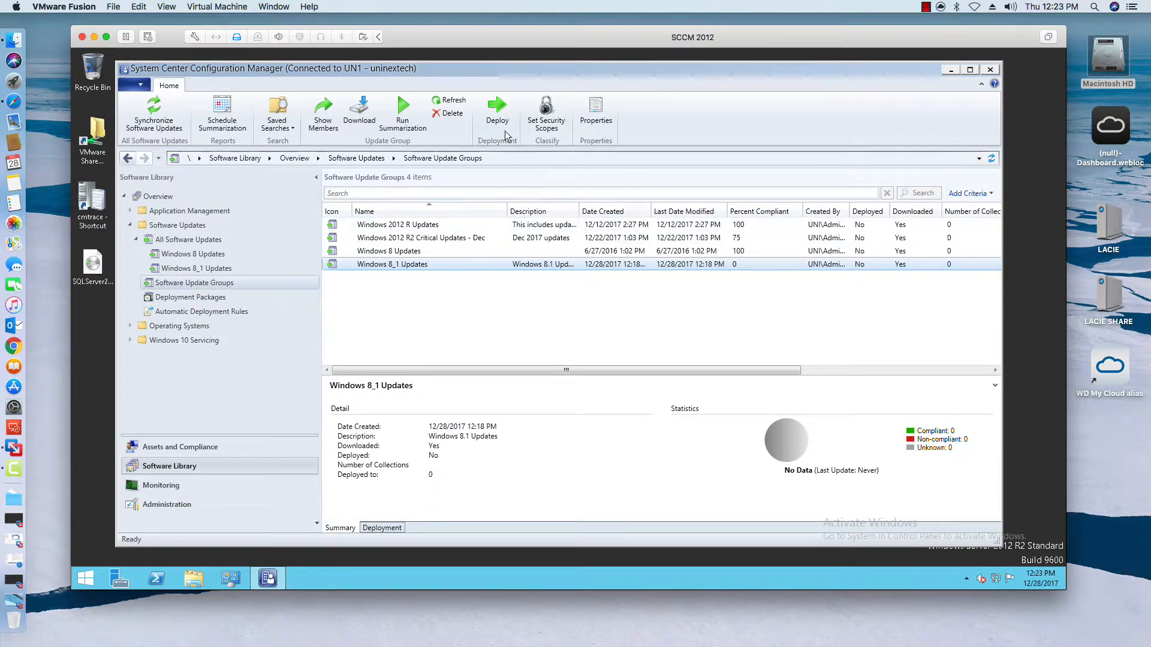
pyautogui.click(495, 101)
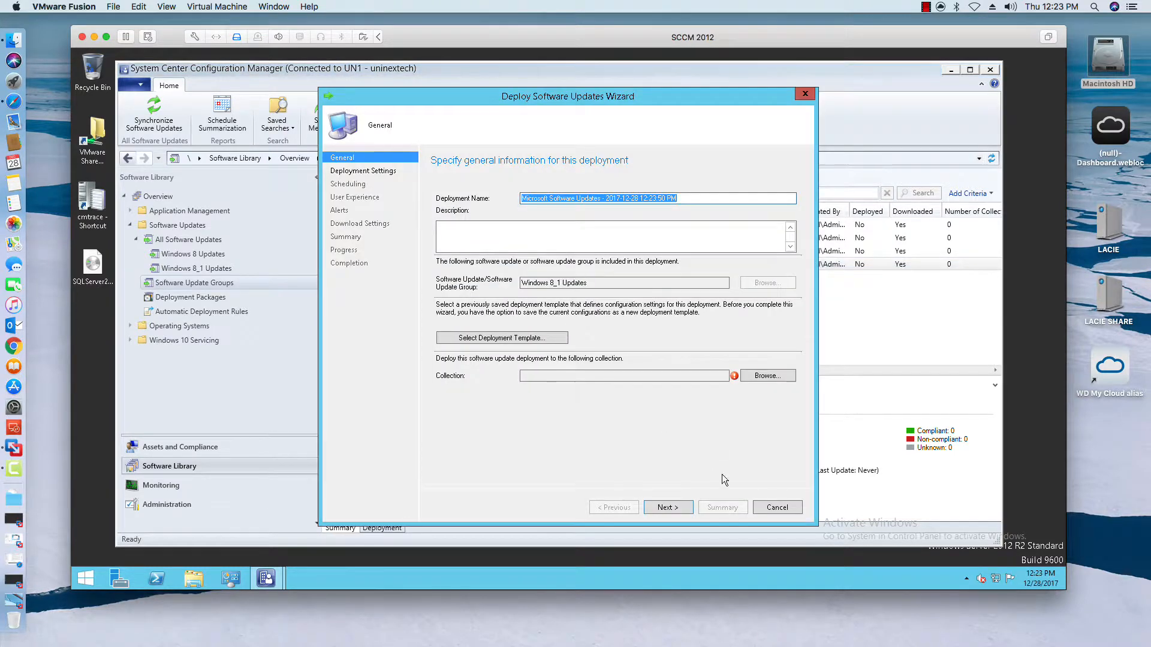
pyautogui.click(774, 506)
pyautogui.click(585, 356)
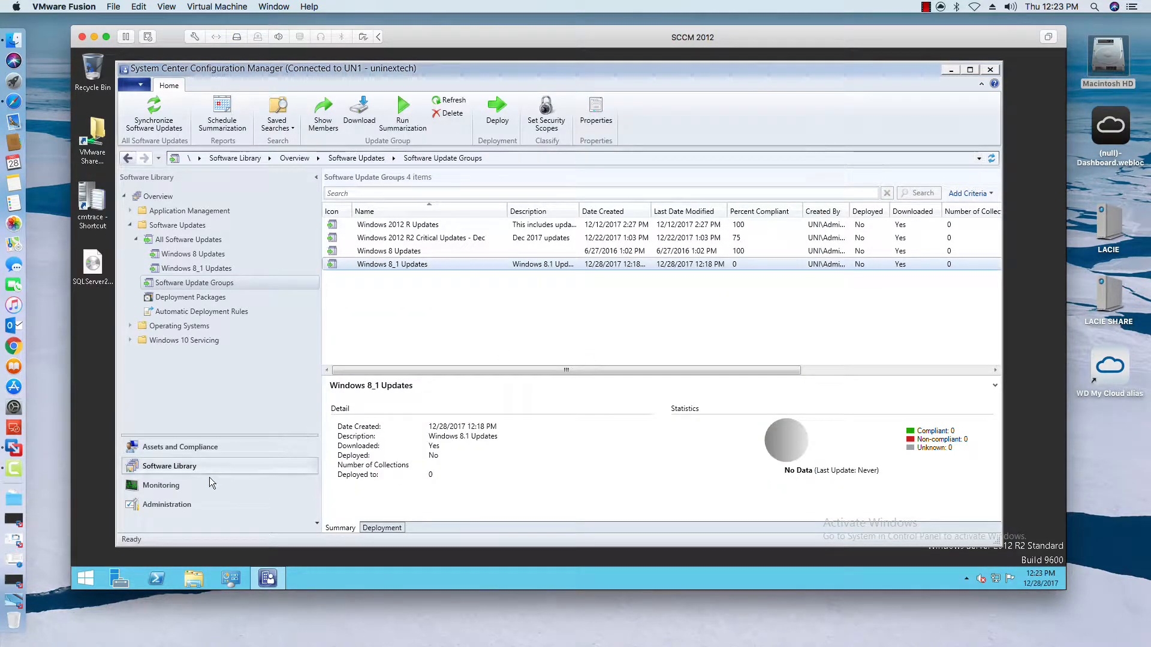
# Show the members of the Windows 8 Computers device collection under Assets and Compliance.
pyautogui.click(215, 447)
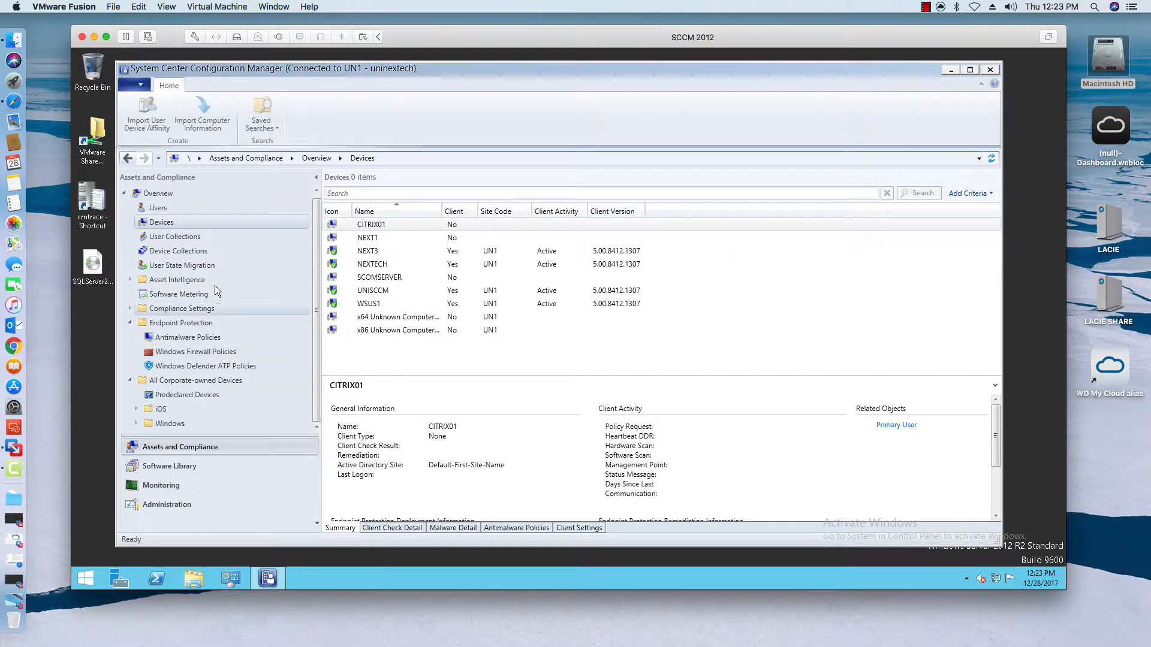
pyautogui.click(179, 250)
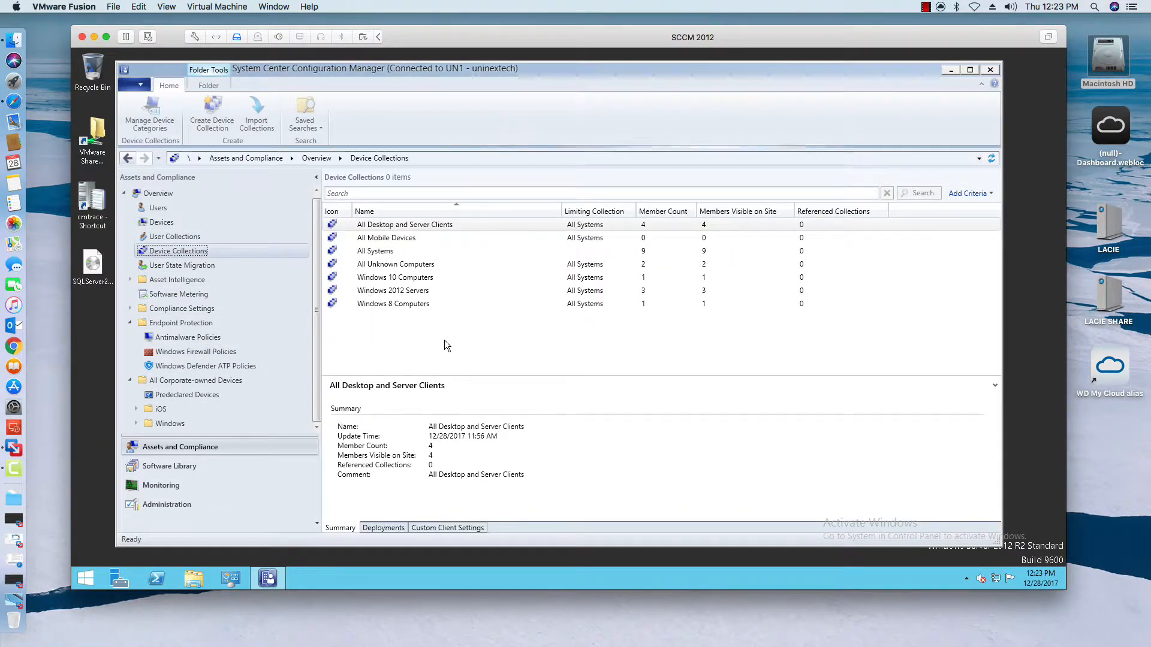
pyautogui.click(430, 306)
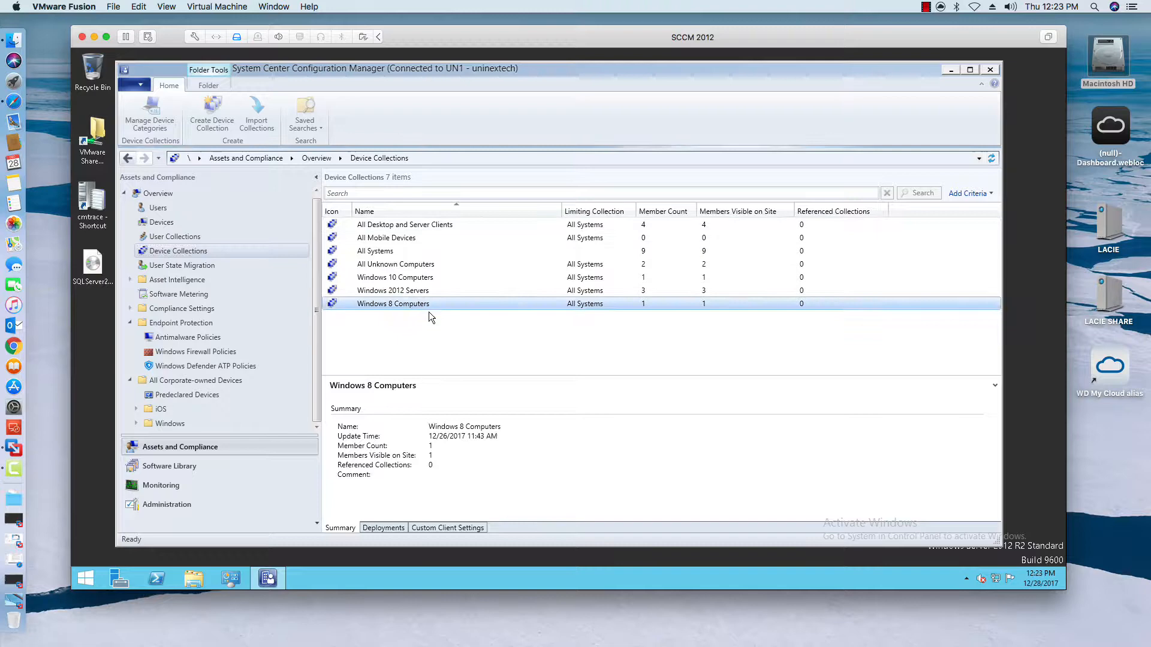
pyautogui.doubleClick(465, 301)
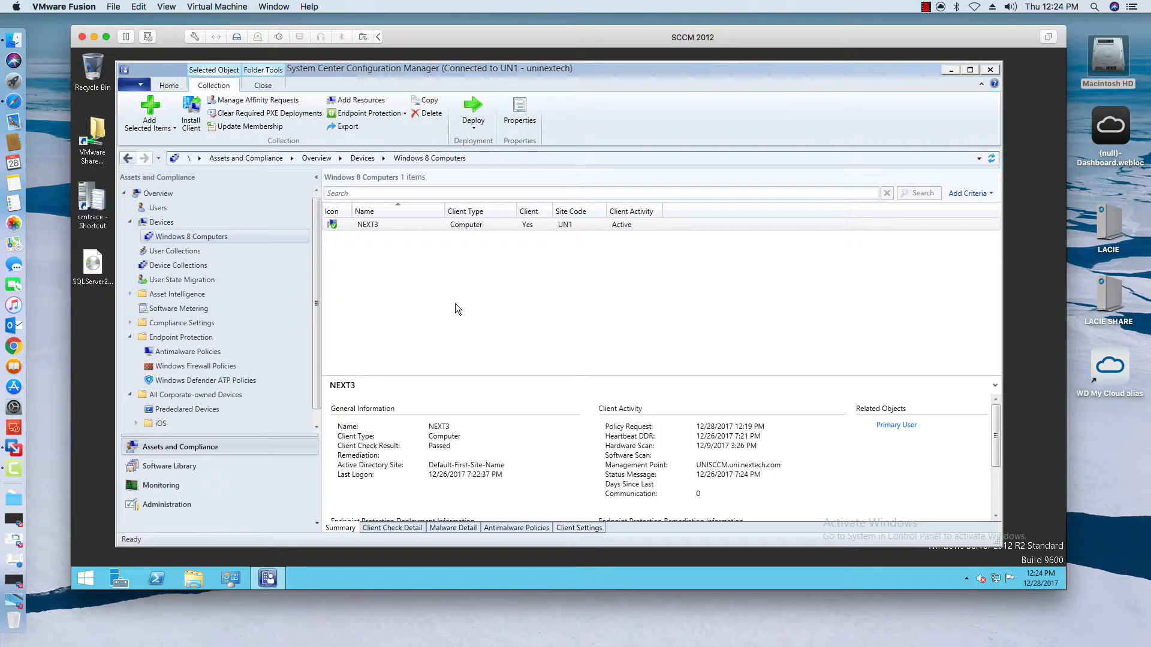
# Return to the device collections, open the Windows 8 Computers membership rules and view the rule types that can be added.
pyautogui.click(214, 267)
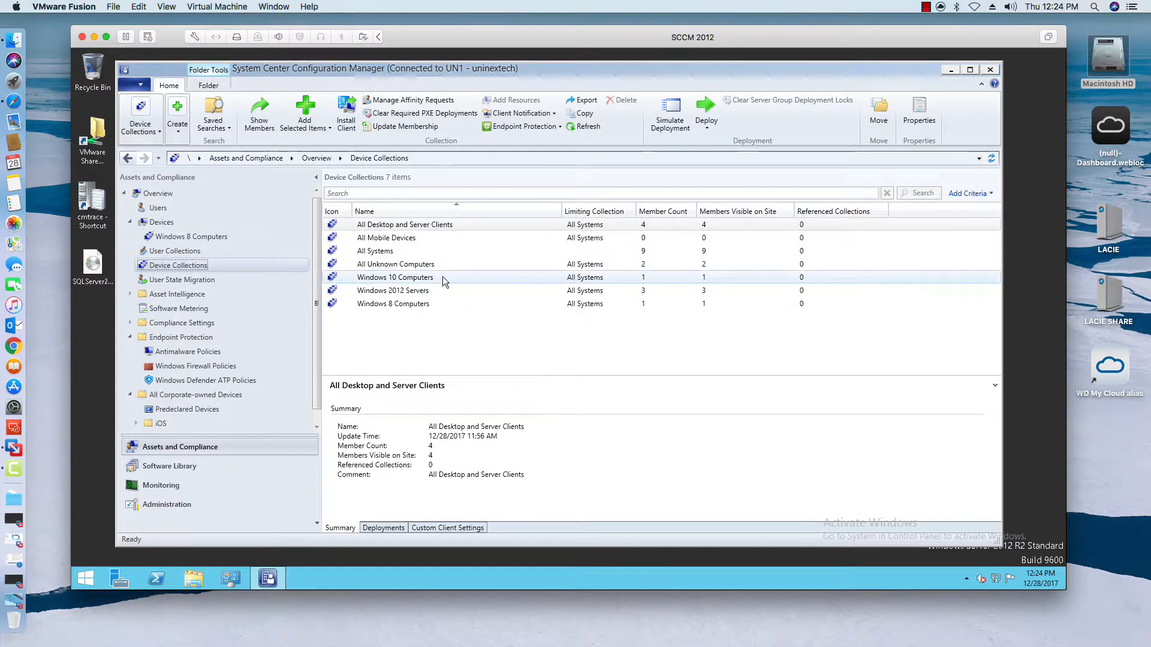
pyautogui.click(427, 306)
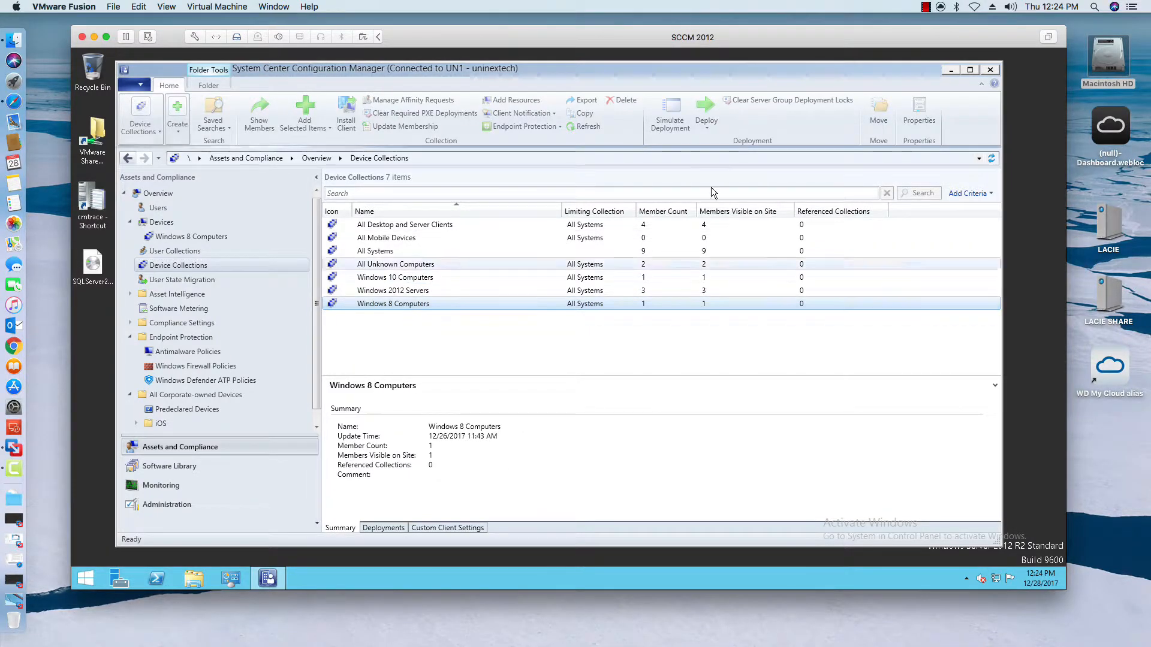
pyautogui.click(919, 114)
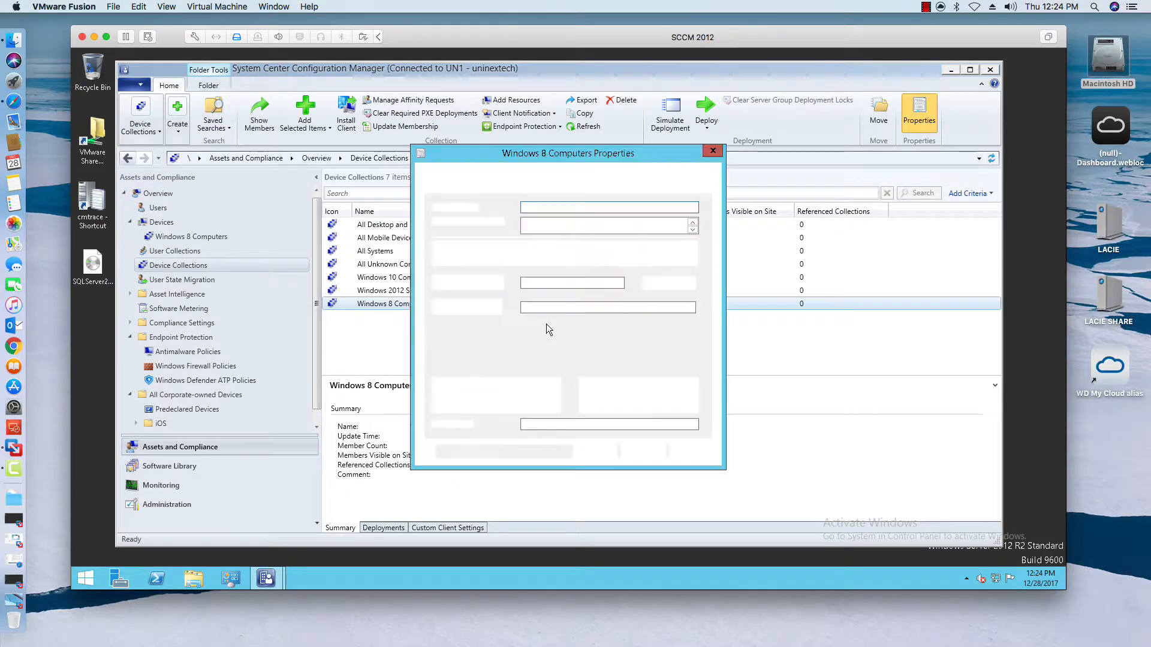
pyautogui.click(484, 187)
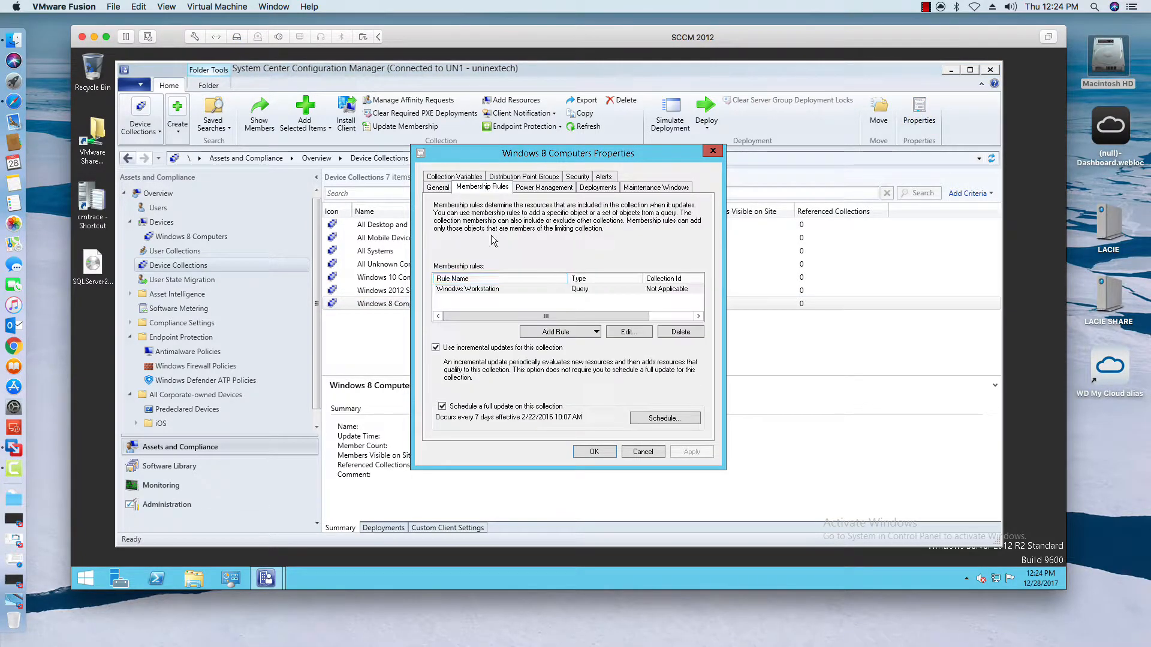
pyautogui.click(529, 288)
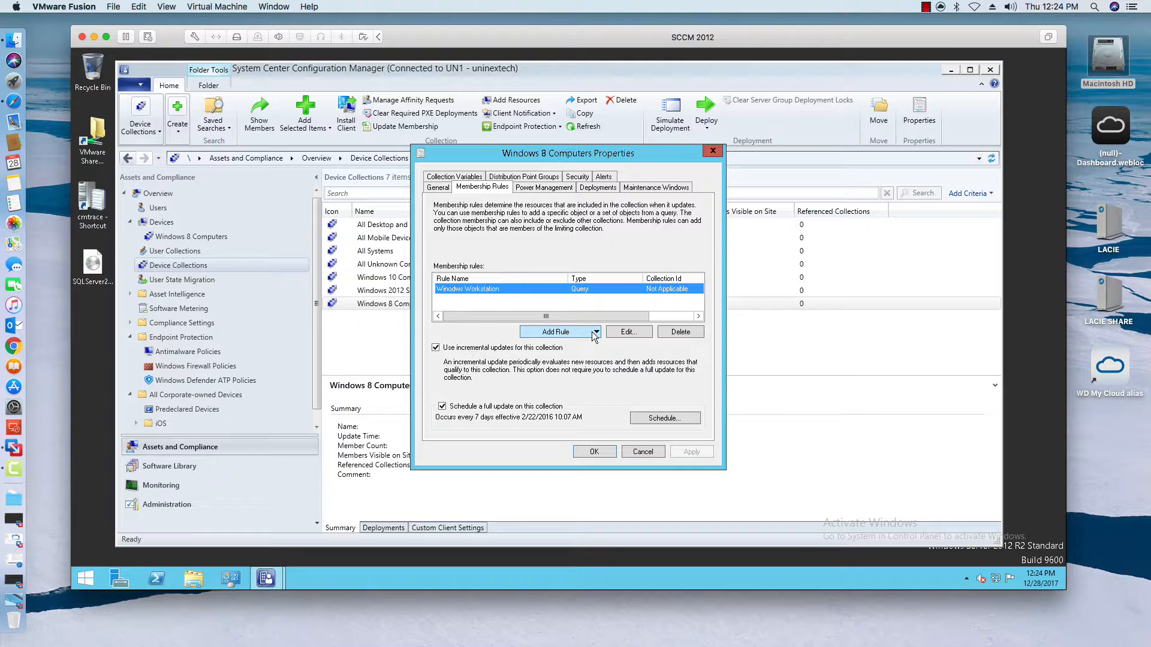
pyautogui.click(595, 334)
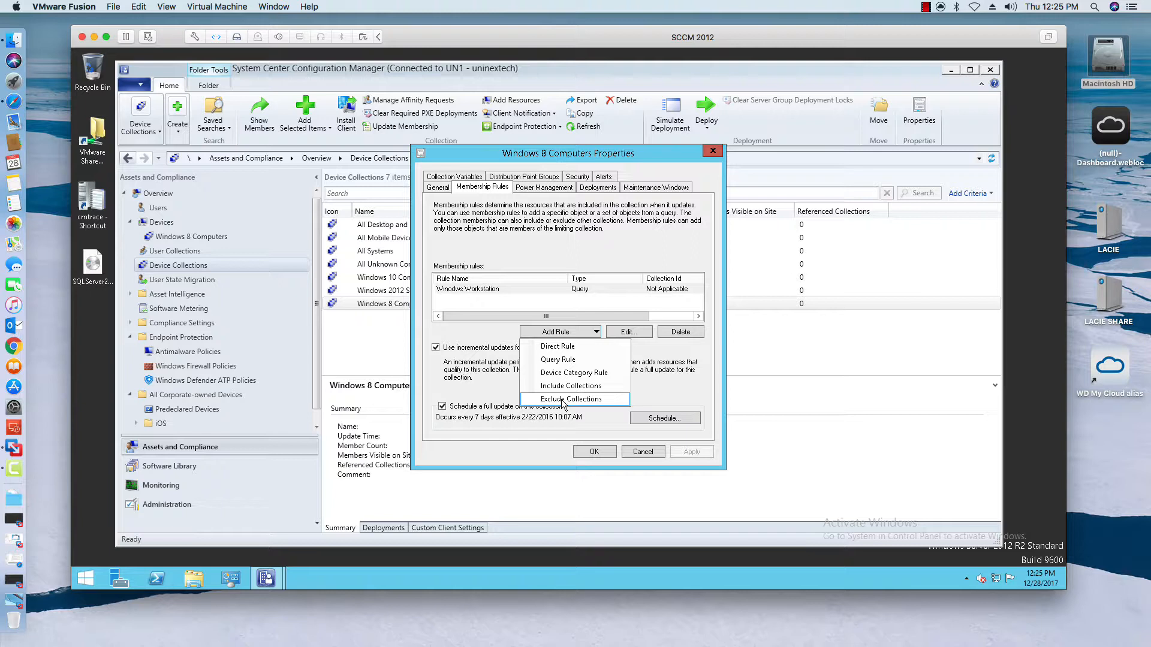
# Open the workstation query rule's statement for editing and read its full operating system criterion.
pyautogui.click(540, 289)
pyautogui.click(626, 332)
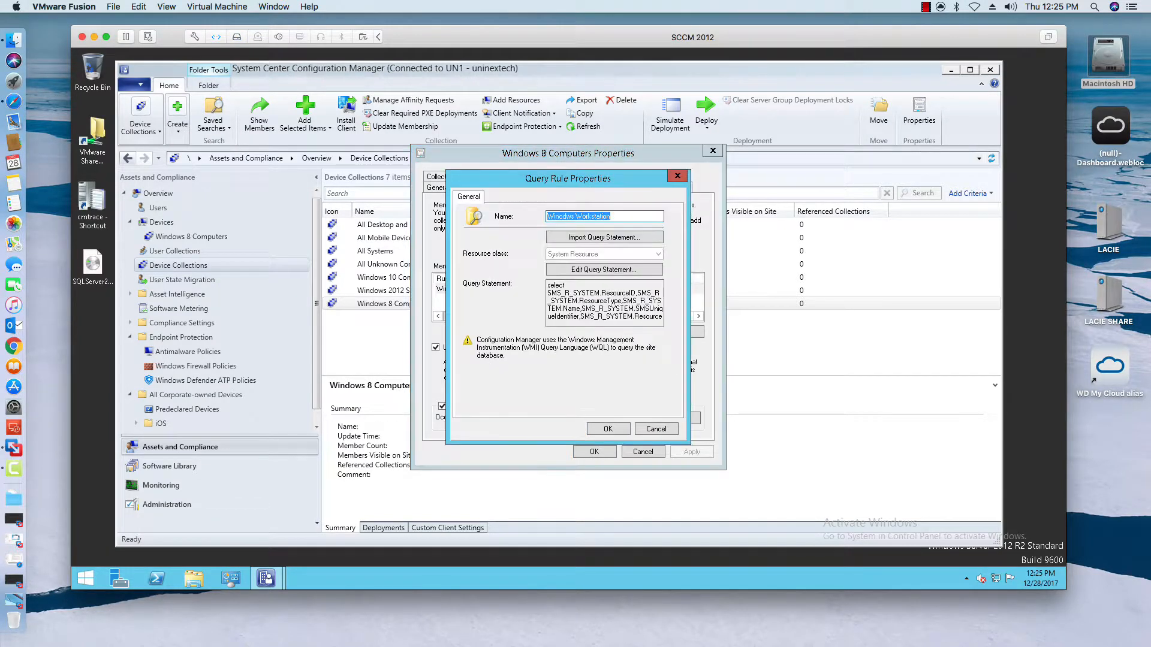
pyautogui.click(576, 269)
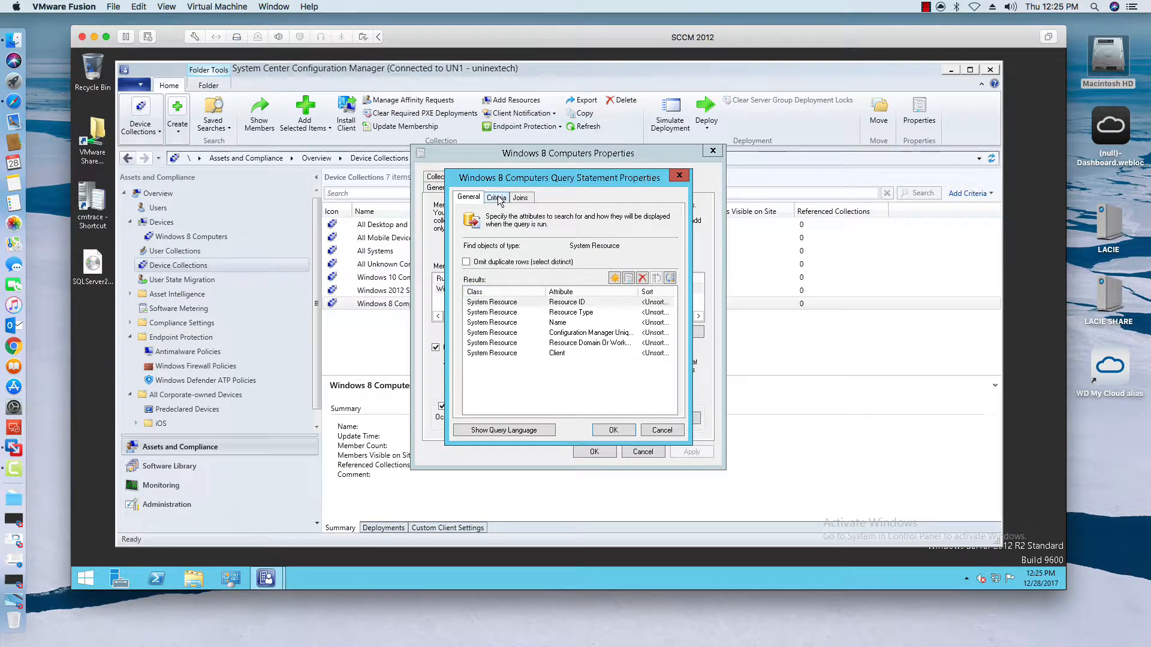
pyautogui.click(497, 198)
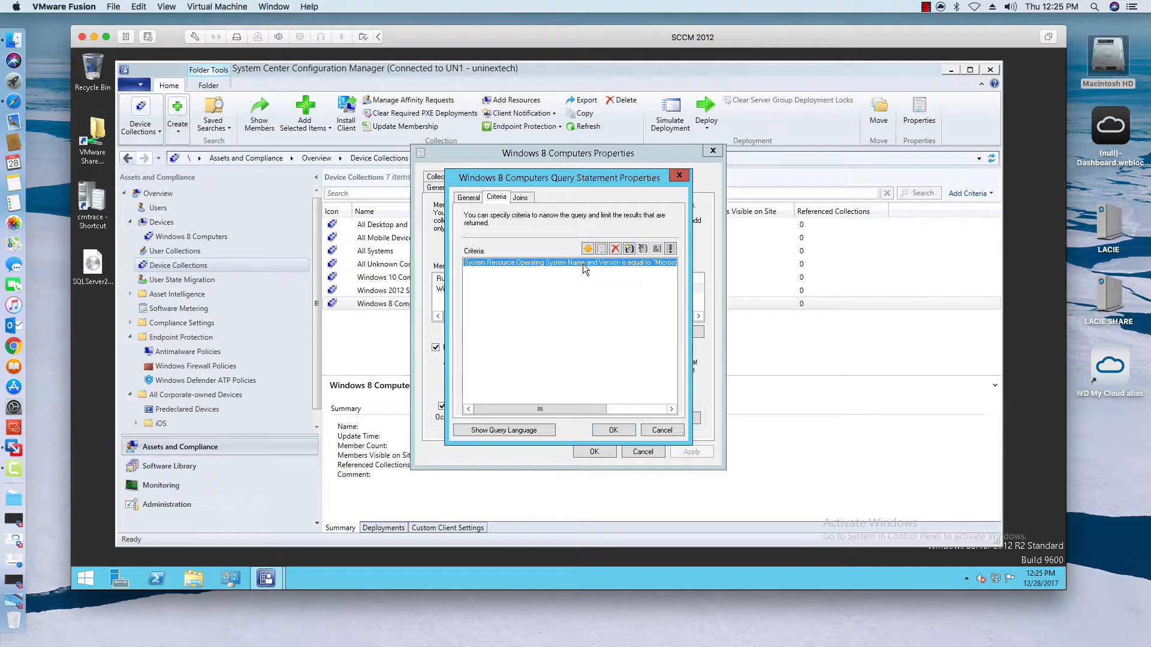
pyautogui.moveTo(540, 408); pyautogui.dragTo(600, 409)
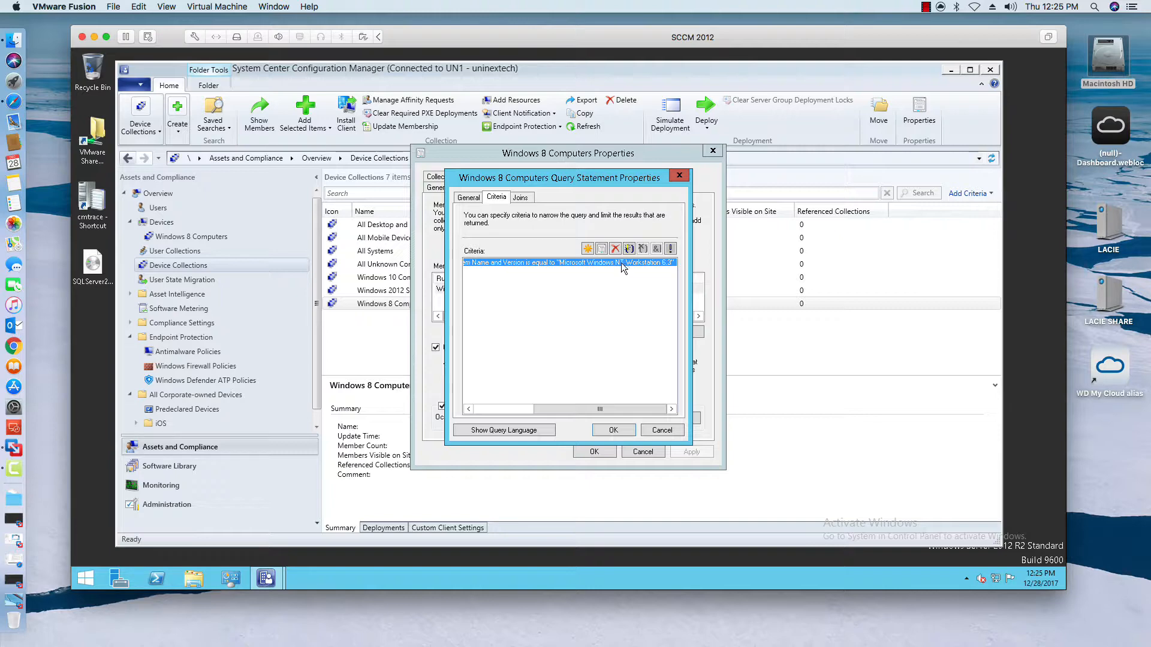
pyautogui.moveTo(545, 410); pyautogui.dragTo(498, 410)
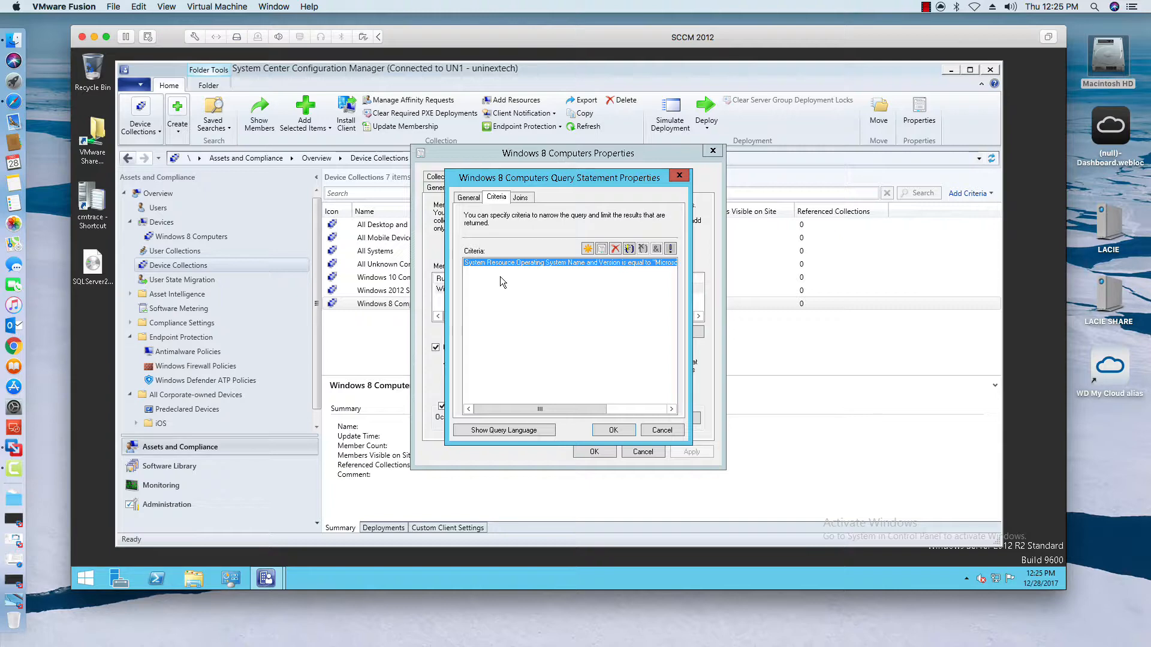
# Start a new simple-value criterion in the query, using the Client attribute of the System Resource class.
pyautogui.click(587, 250)
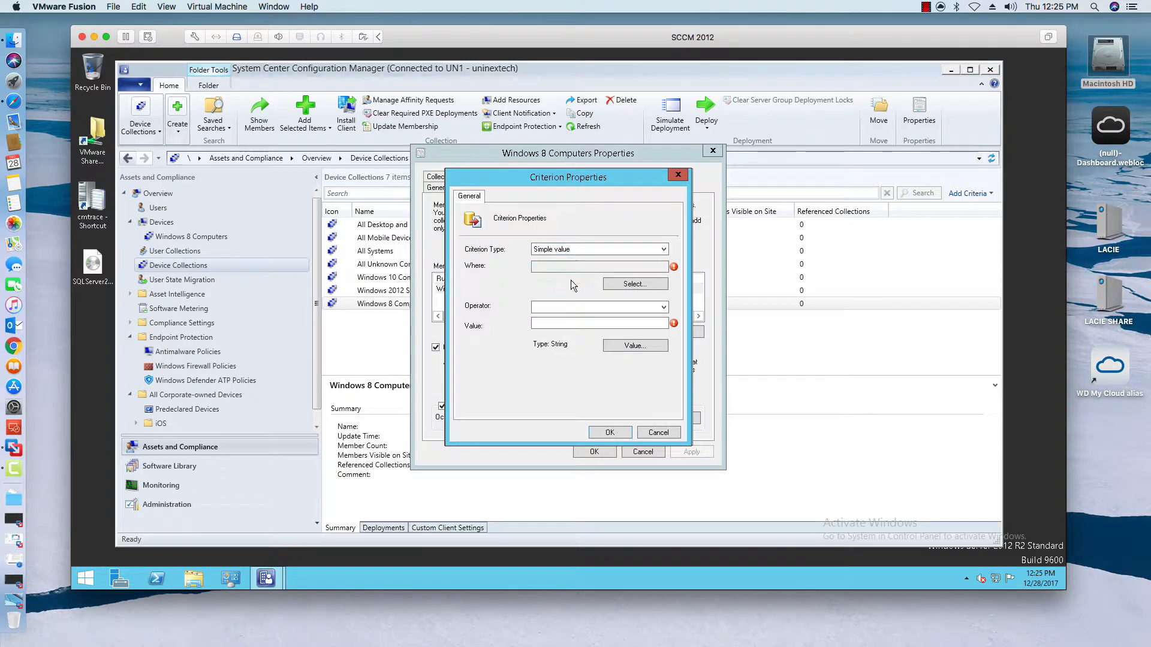
pyautogui.click(611, 287)
pyautogui.click(626, 278)
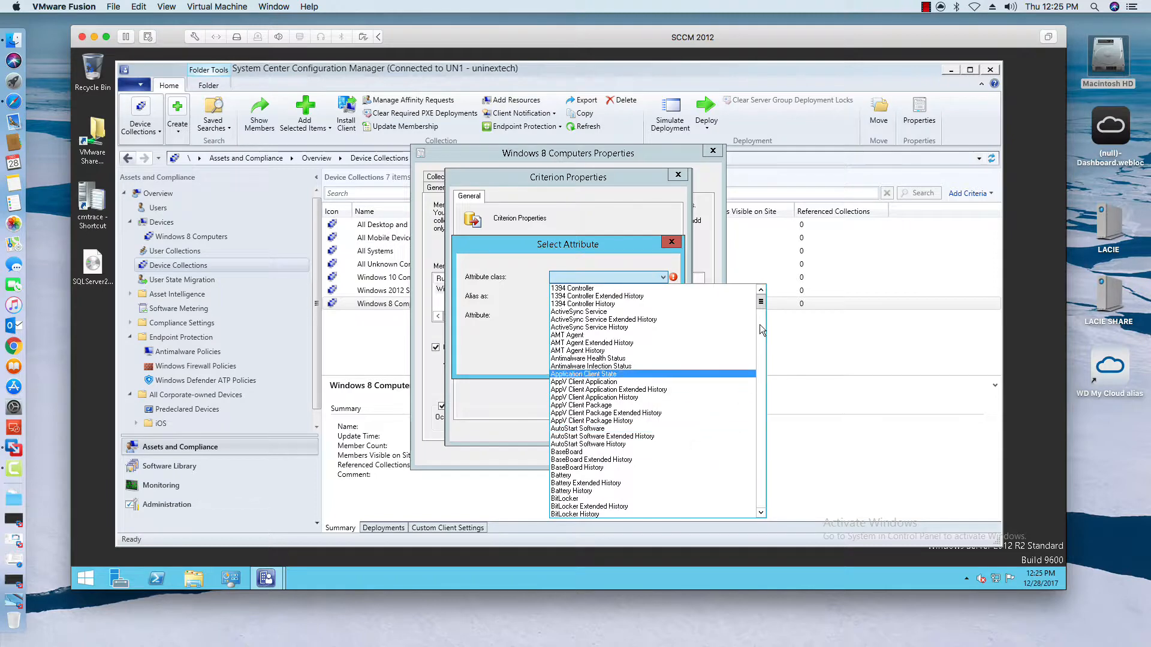
pyautogui.moveTo(762, 301); pyautogui.dragTo(751, 459)
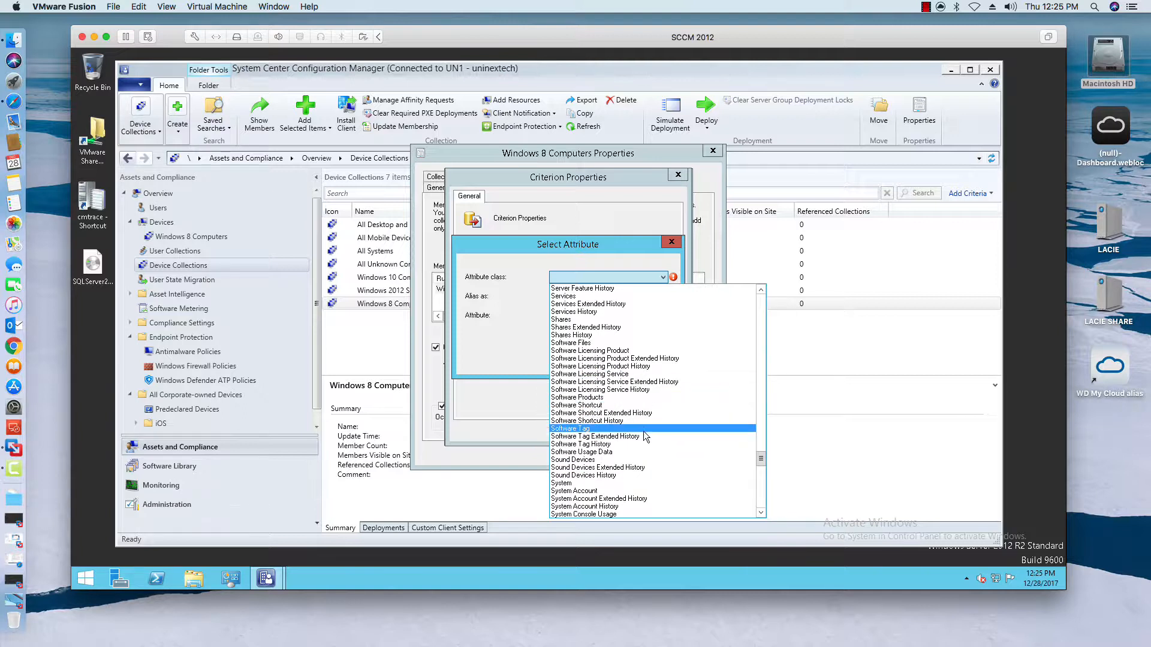
pyautogui.scroll(-2, 646, 474)
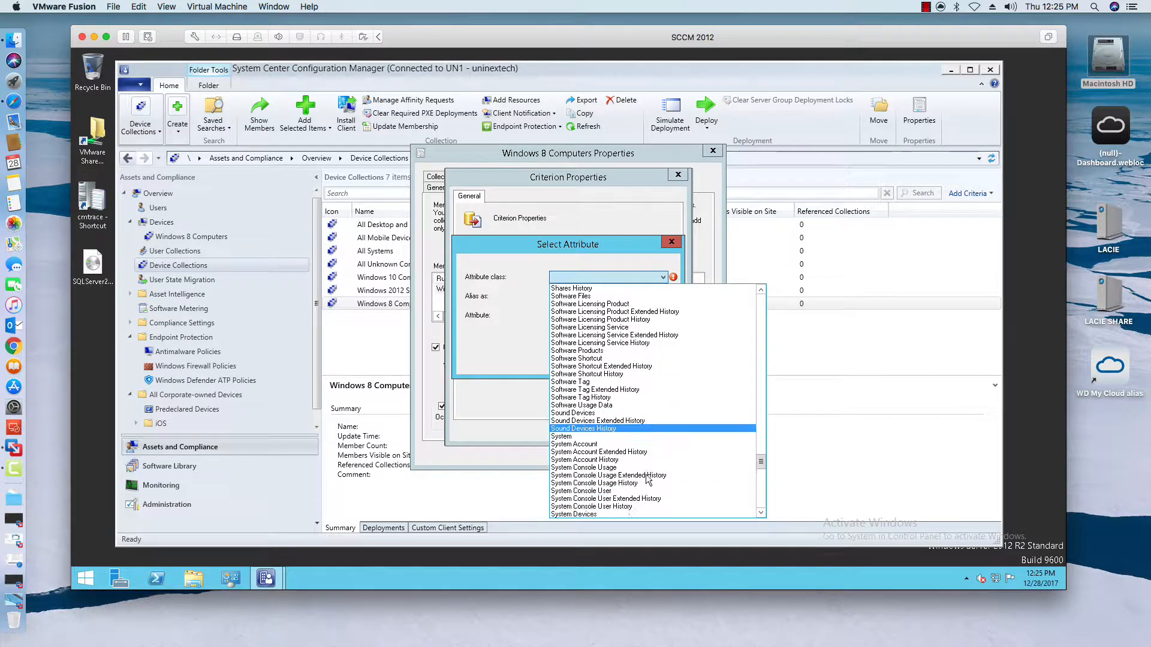
pyautogui.scroll(-1, 646, 473)
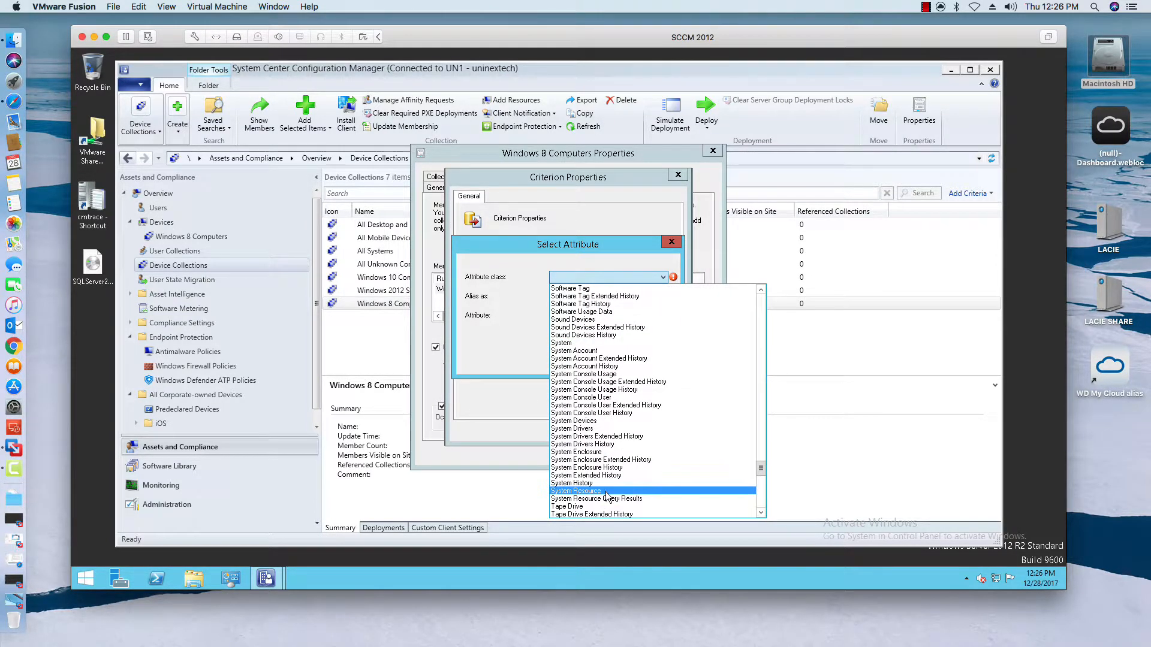
pyautogui.click(644, 483)
pyautogui.click(662, 316)
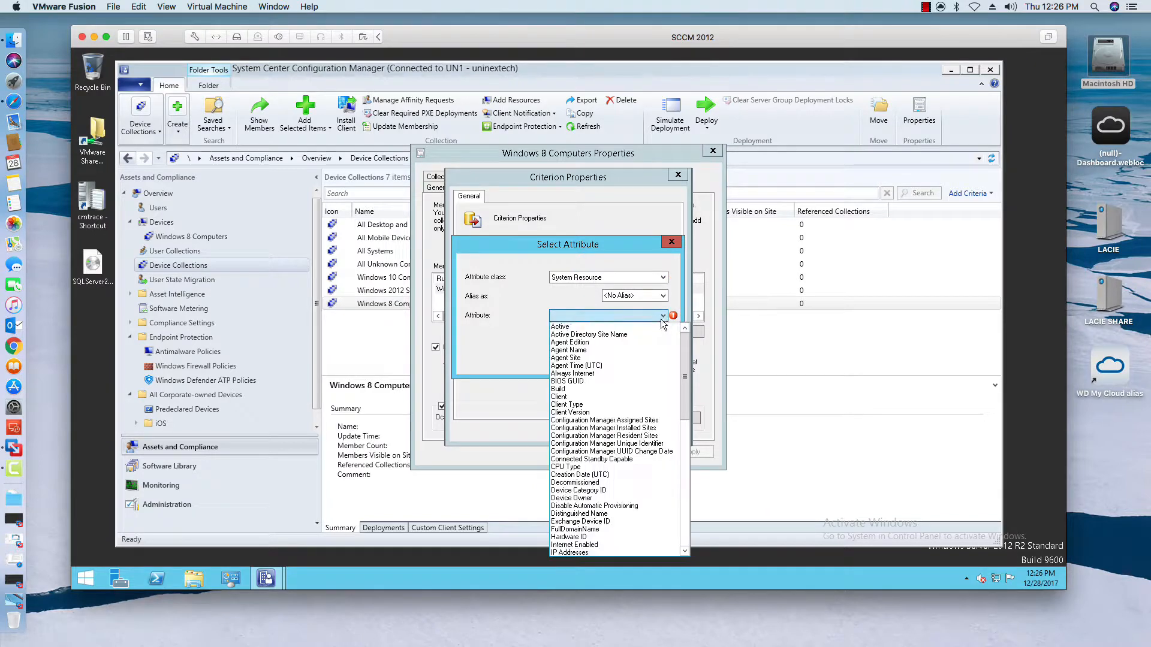
pyautogui.click(601, 398)
pyautogui.click(597, 358)
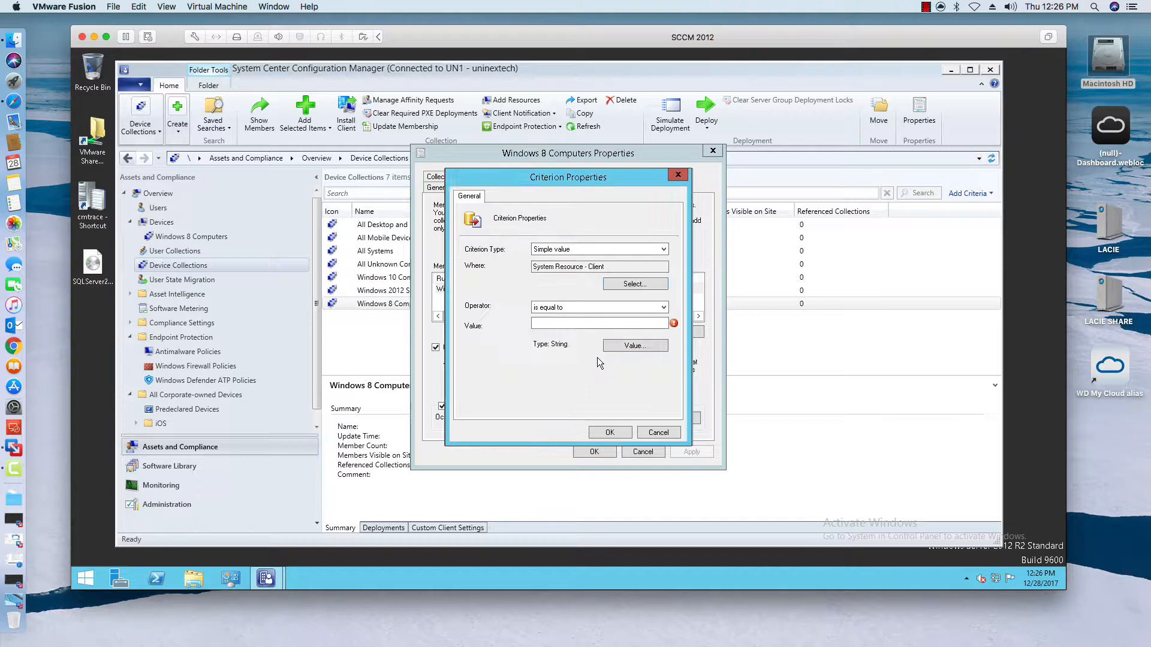
# Require the Client attribute to be equal to 1 and add the criterion to the query.
pyautogui.click(590, 323)
pyautogui.write('1')
pyautogui.click(609, 432)
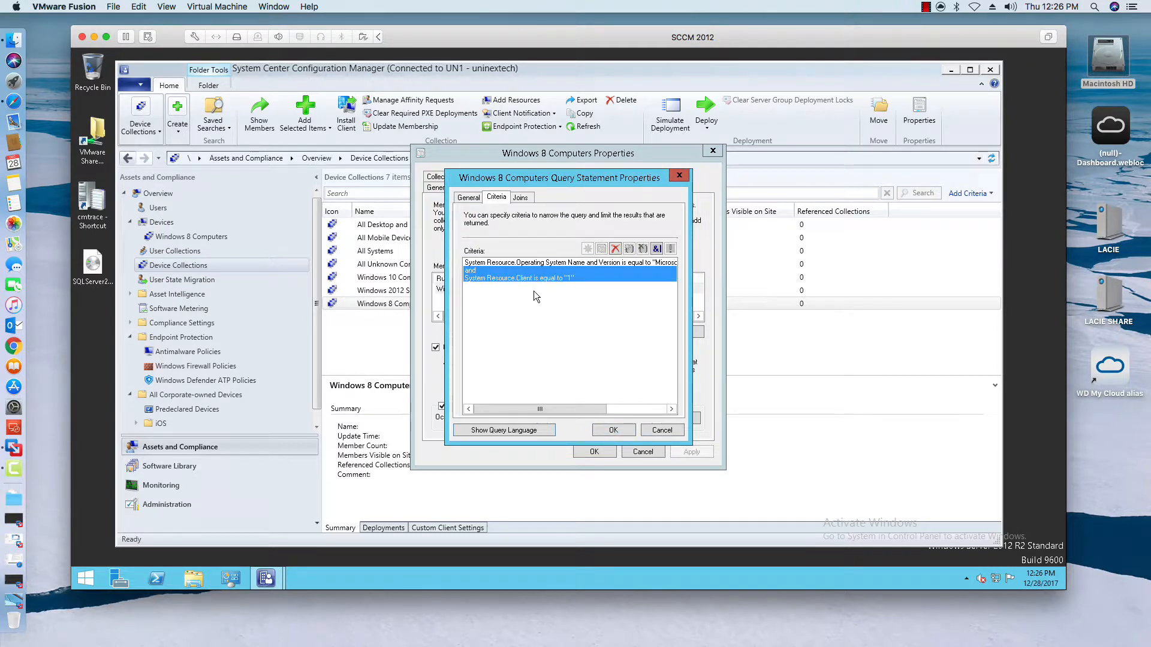
# Review the two query criteria, accept the edited query rule, and apply the changes to the Windows 8 Computers collection.
pyautogui.click(487, 265)
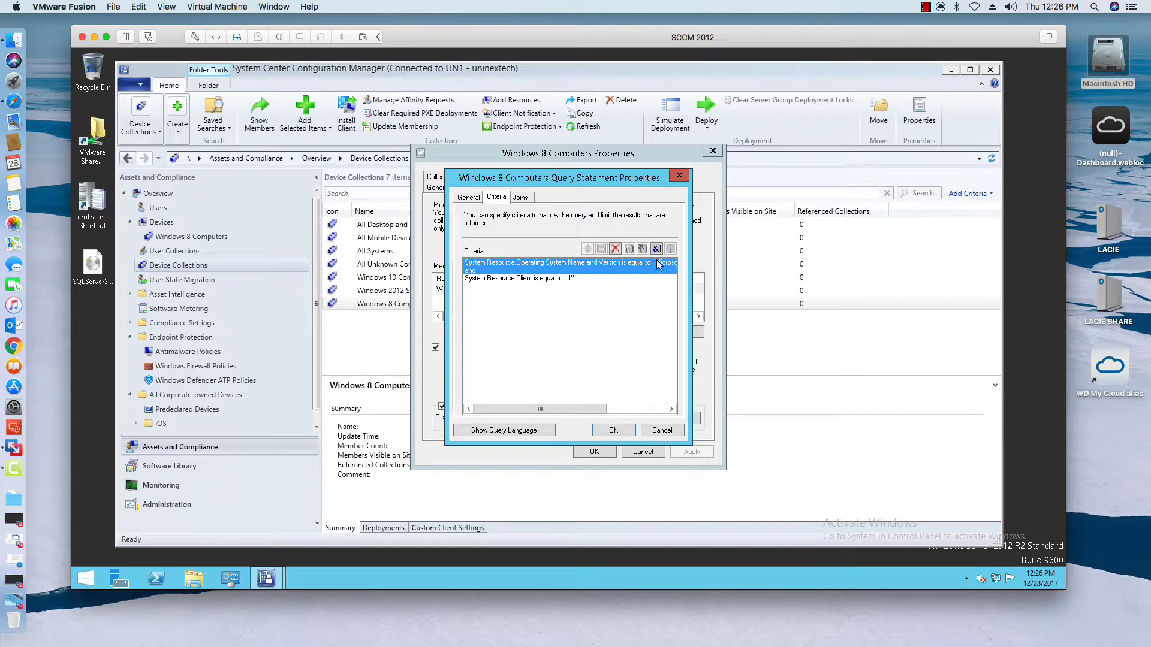
pyautogui.click(528, 278)
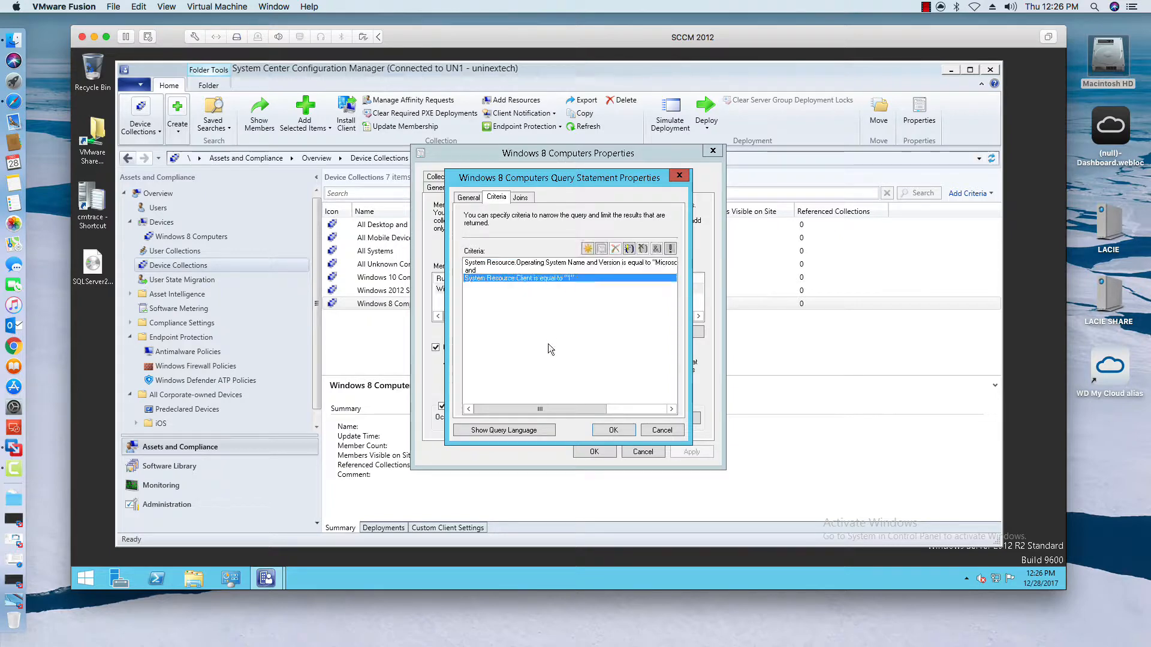
pyautogui.click(611, 430)
pyautogui.click(605, 430)
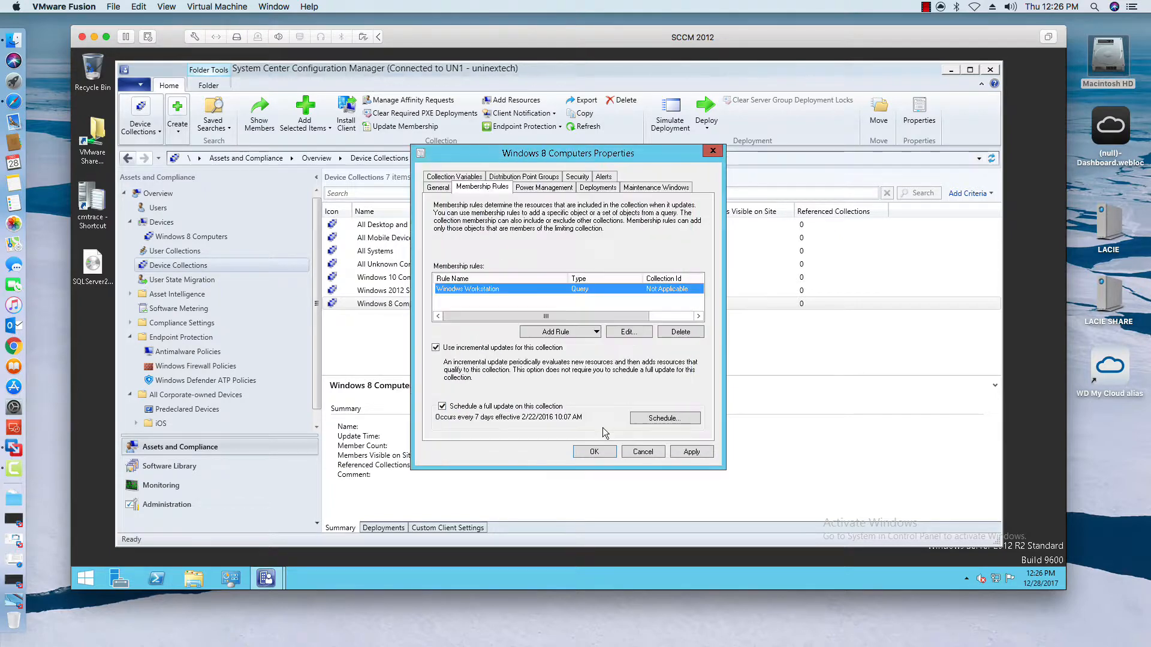
pyautogui.click(682, 451)
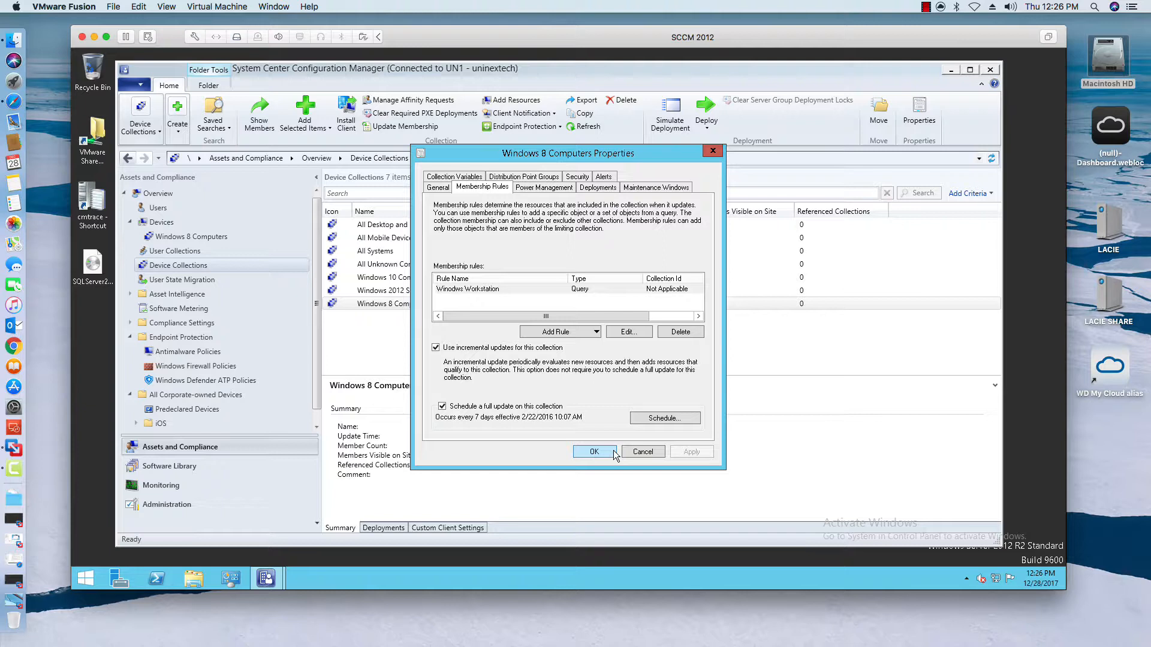
pyautogui.click(603, 451)
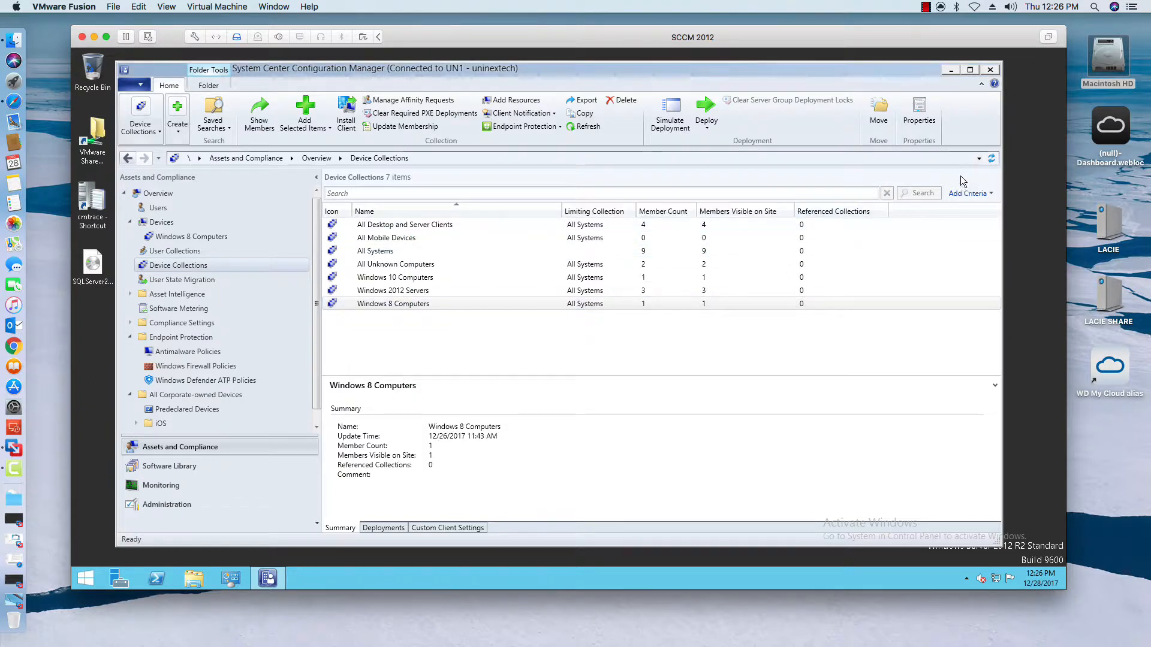
# Update the membership of the Windows 8 Computers collection, refresh the collection list and show the collection's members.
pyautogui.rightClick(440, 304)
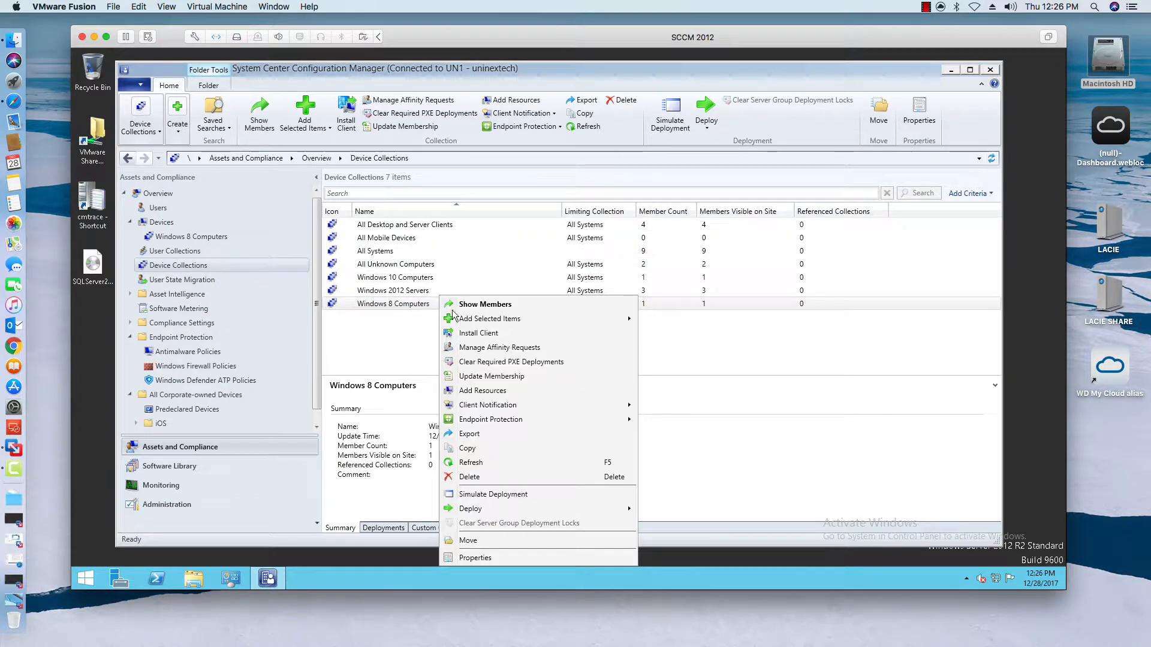
pyautogui.click(472, 377)
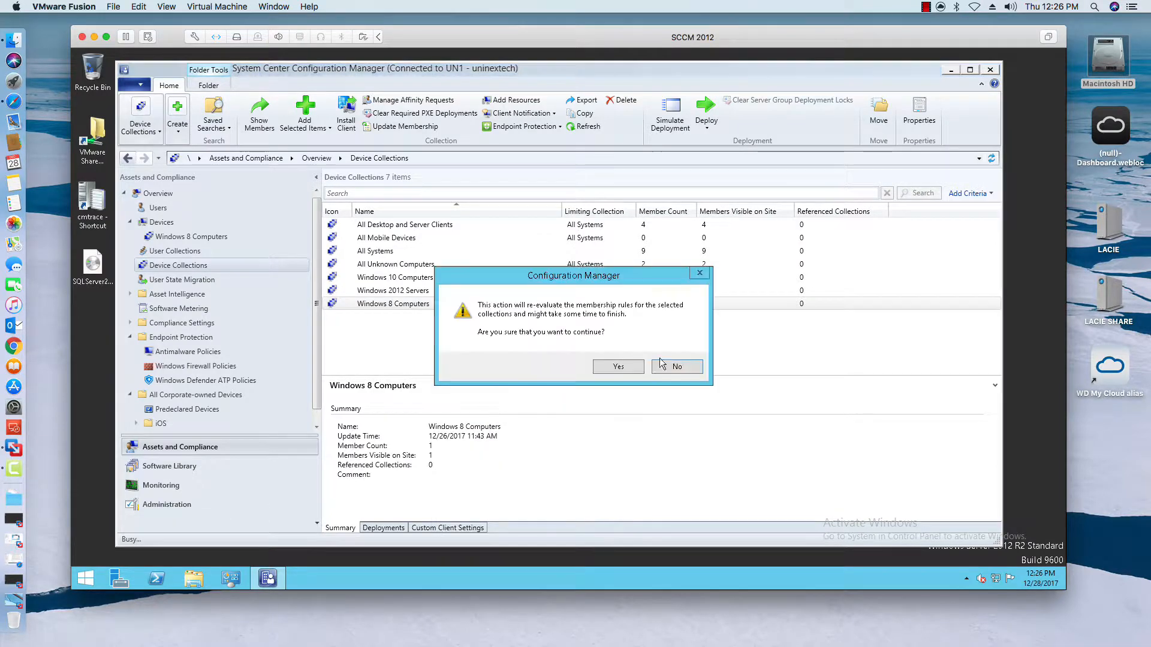
pyautogui.click(617, 364)
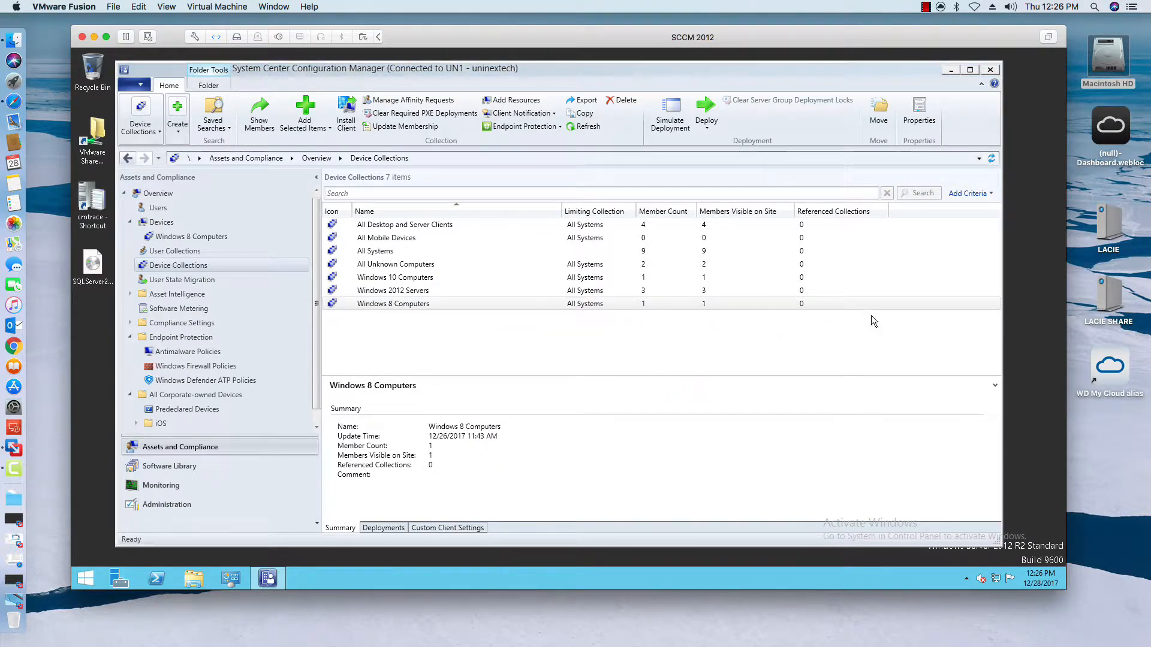
pyautogui.click(992, 158)
pyautogui.doubleClick(433, 305)
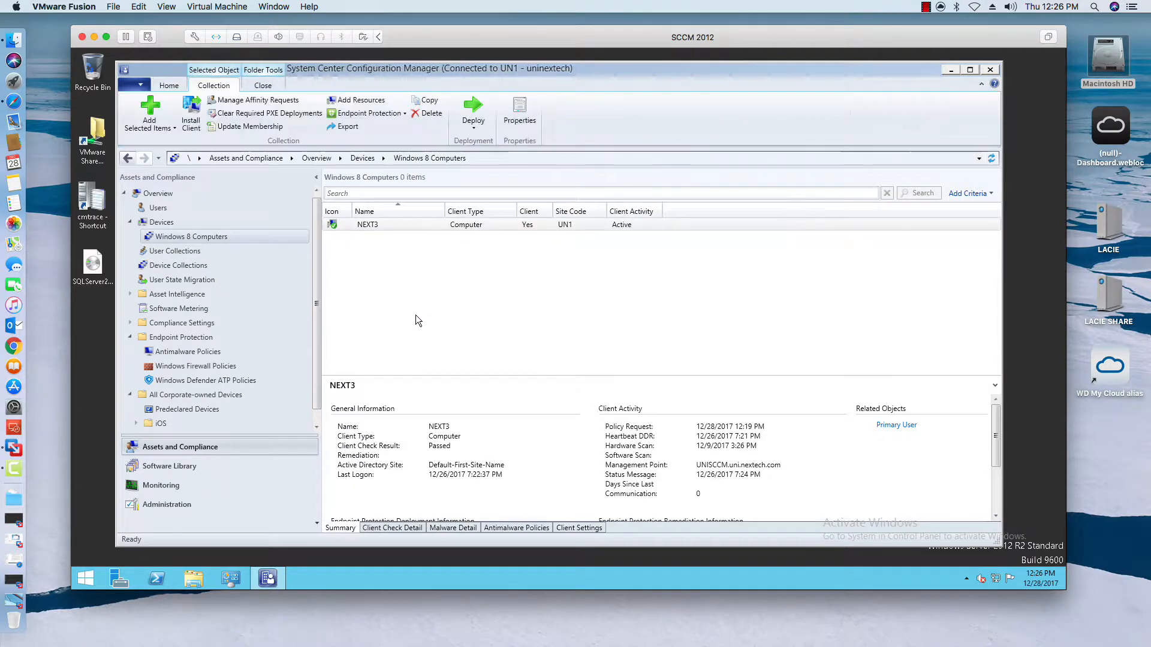
# Refresh the device collections list, check the members of the Windows 8 Computers collection, and return to the collections list.
pyautogui.click(209, 261)
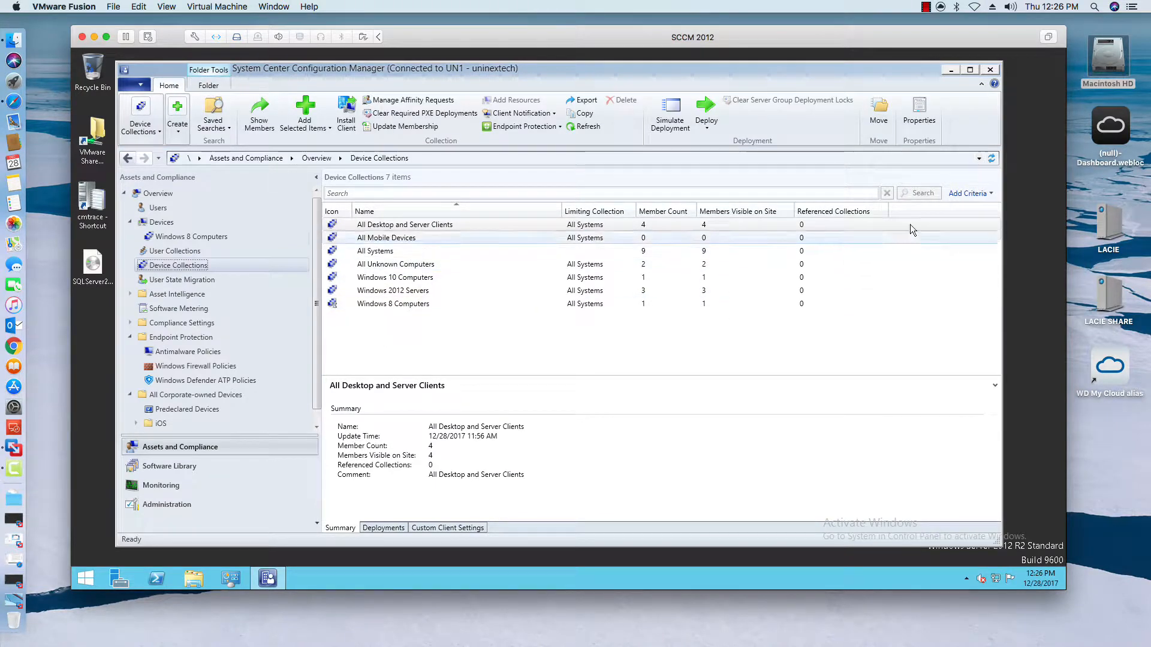
pyautogui.click(991, 160)
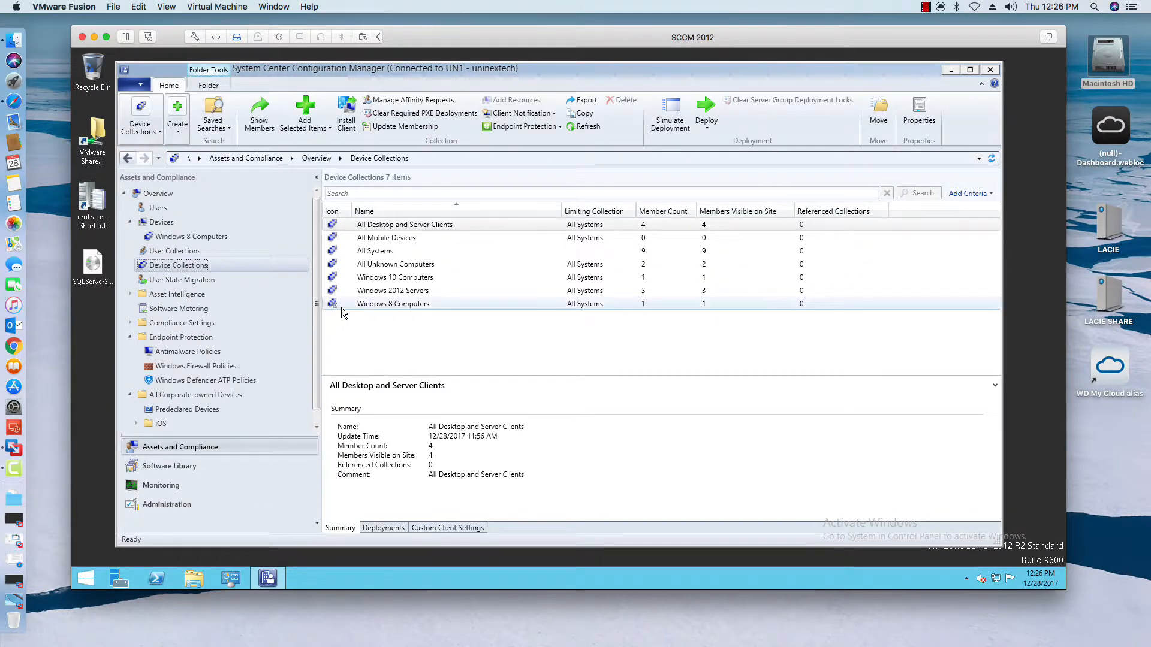
pyautogui.click(435, 292)
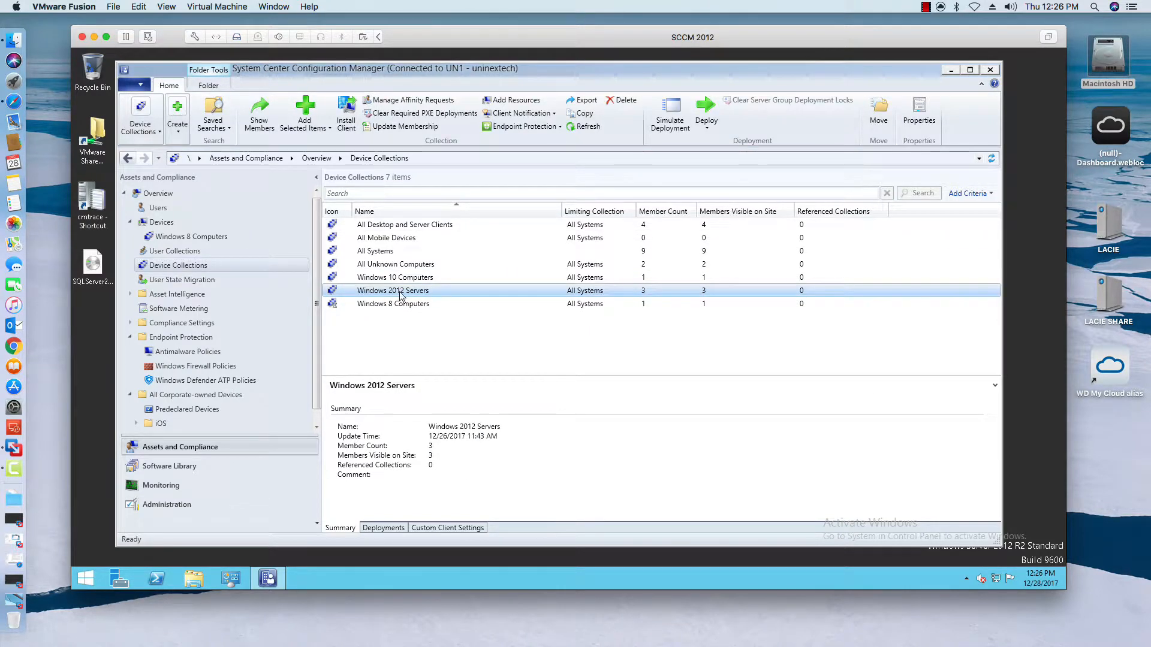
pyautogui.click(210, 278)
pyautogui.click(207, 266)
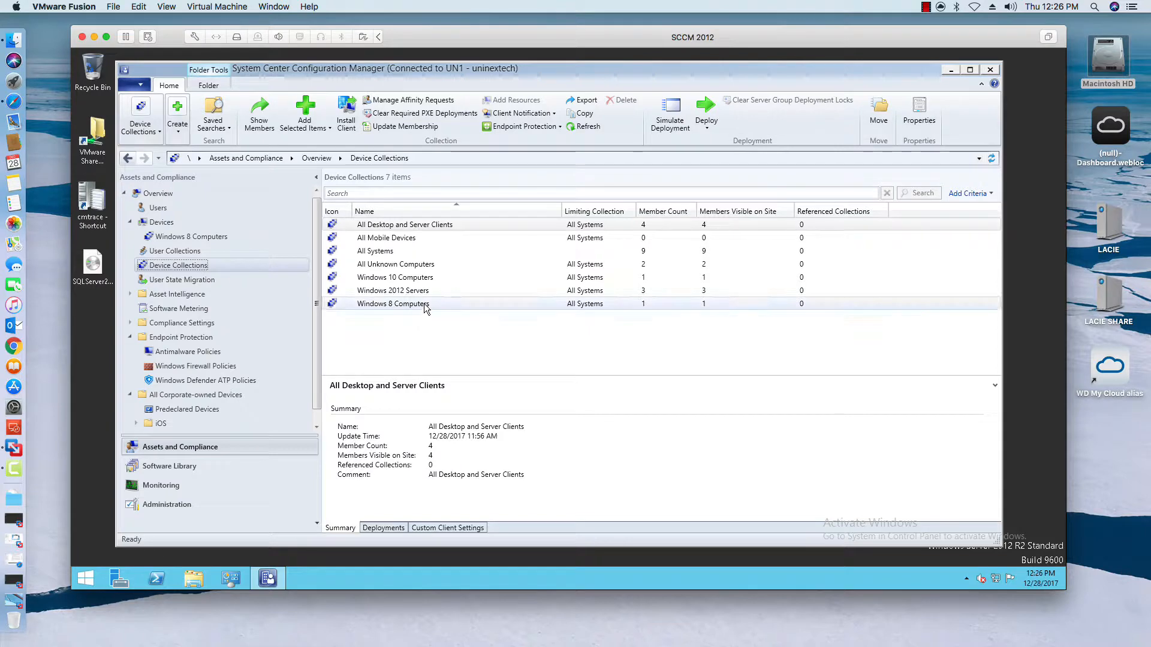
pyautogui.doubleClick(424, 303)
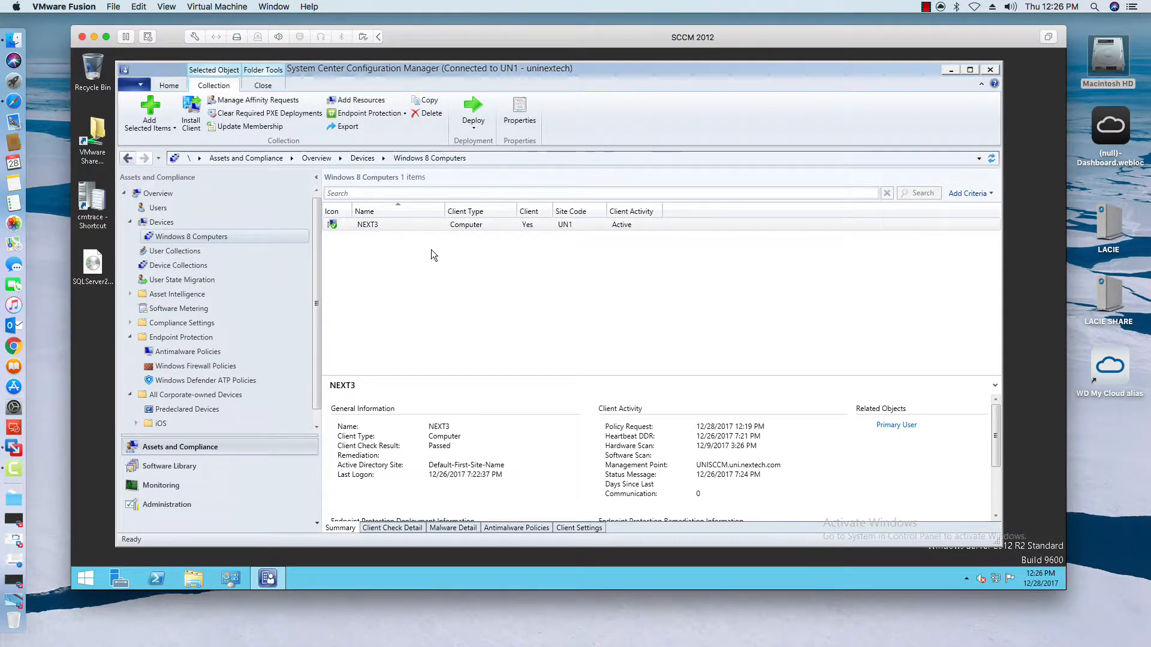
pyautogui.click(333, 223)
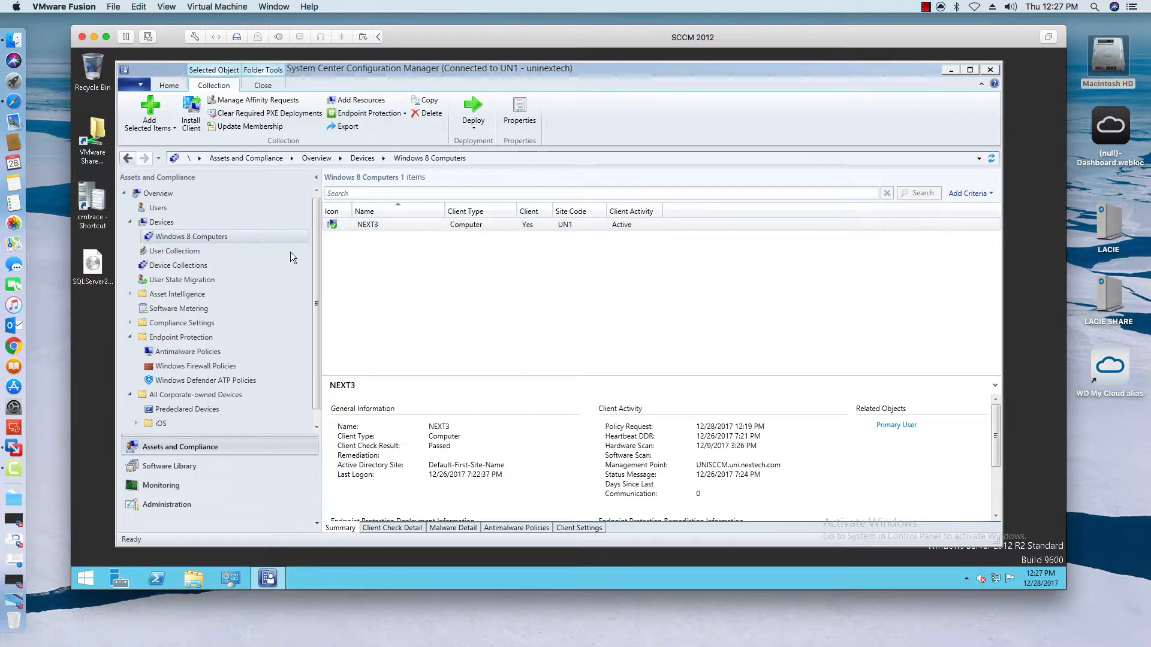
pyautogui.click(210, 263)
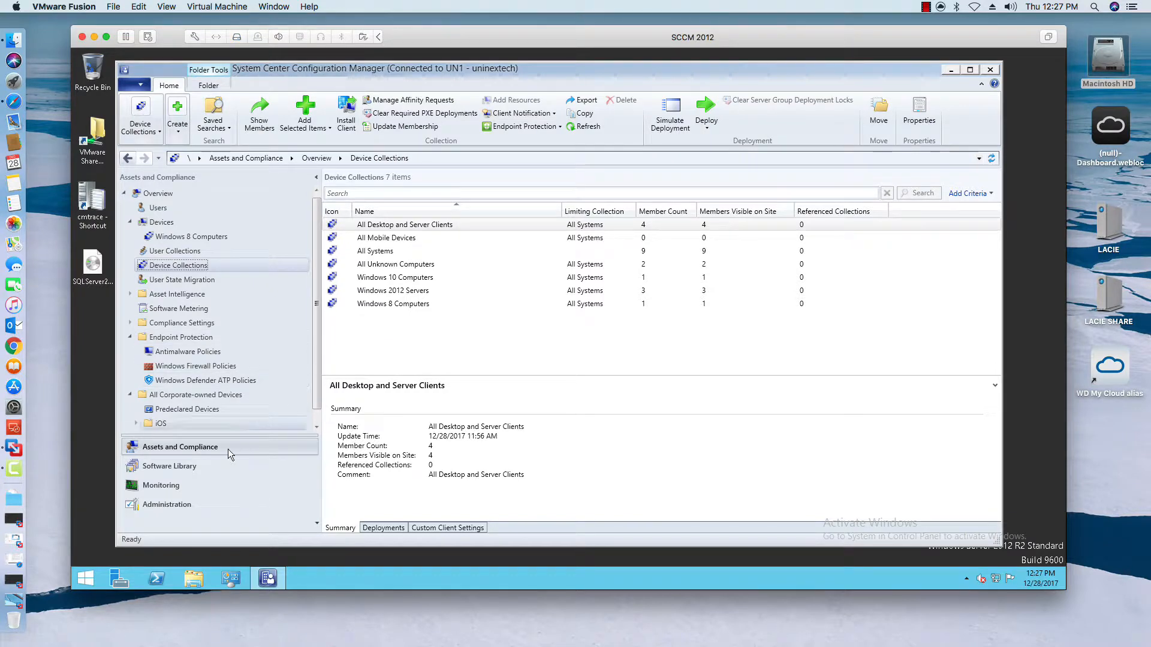
# Start a deployment of the Windows 8_1 Updates software update group and name it "Windows 8 Dec Updates".
pyautogui.click(183, 465)
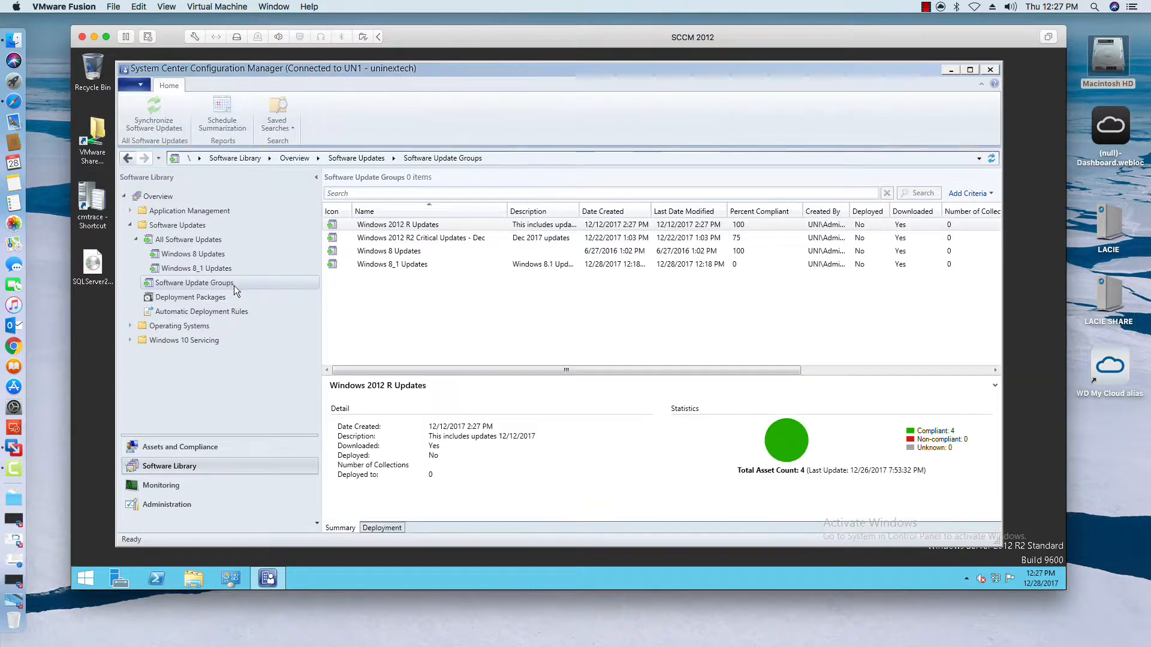
pyautogui.click(474, 263)
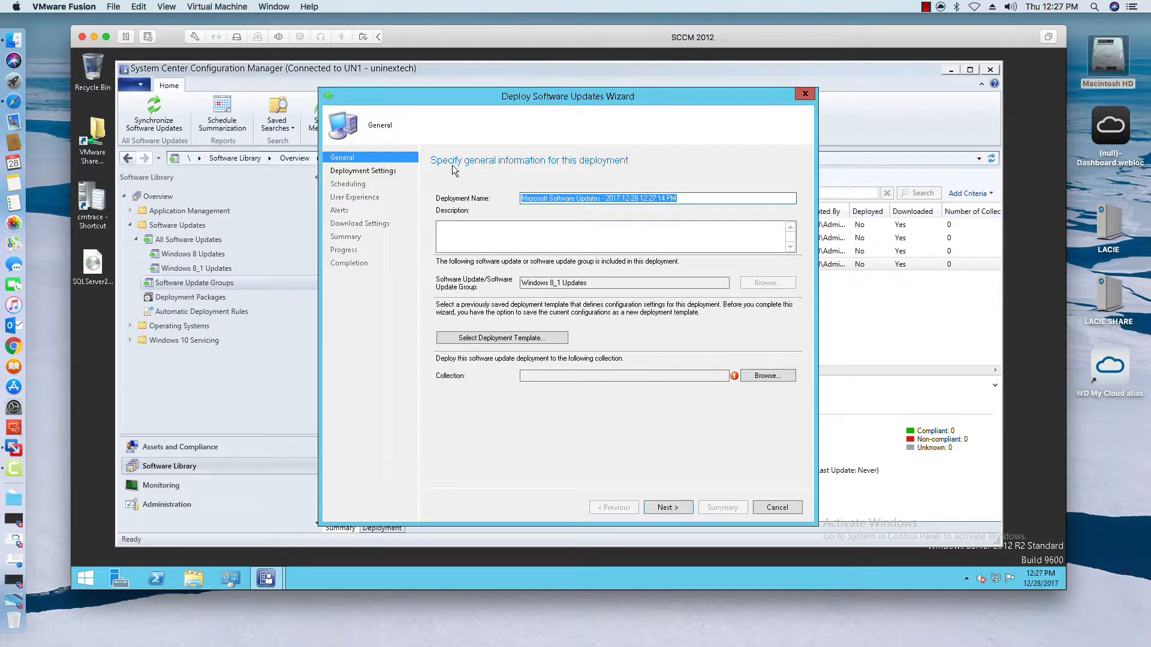
pyautogui.write('Windows')
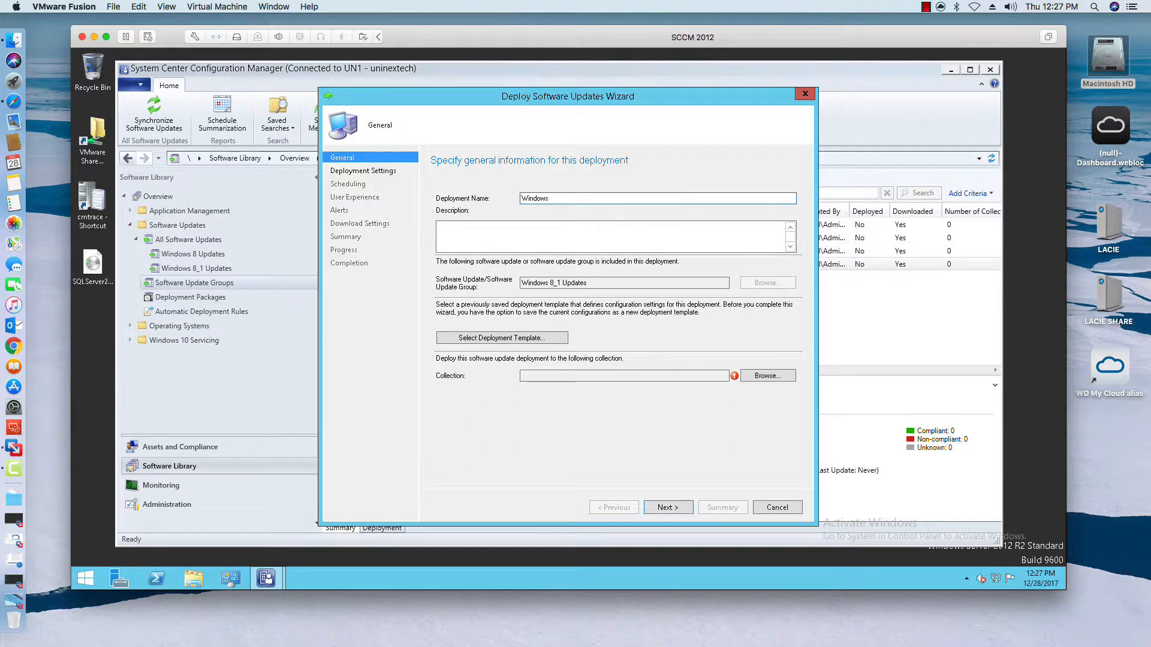
pyautogui.write(' 8 Mont')
pyautogui.press('BackSpace')
pyautogui.write('Dec Updates')
# Choose the Windows 8 Computers device collection as the deployment's target and continue to the deployment settings.
pyautogui.click(770, 375)
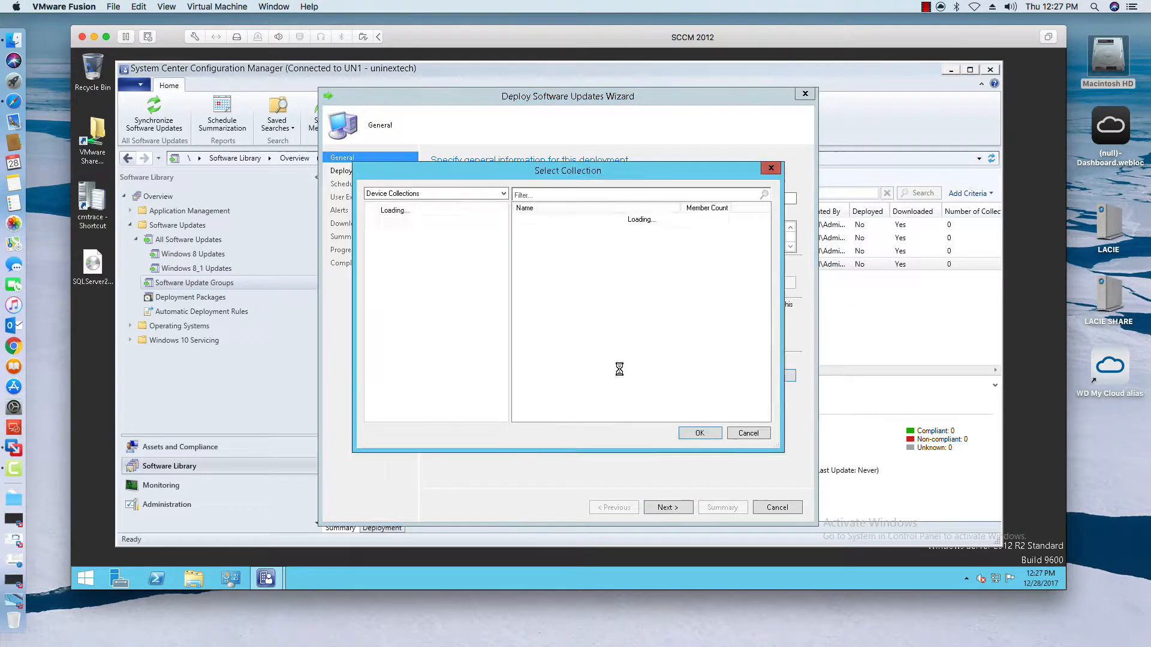
pyautogui.click(446, 198)
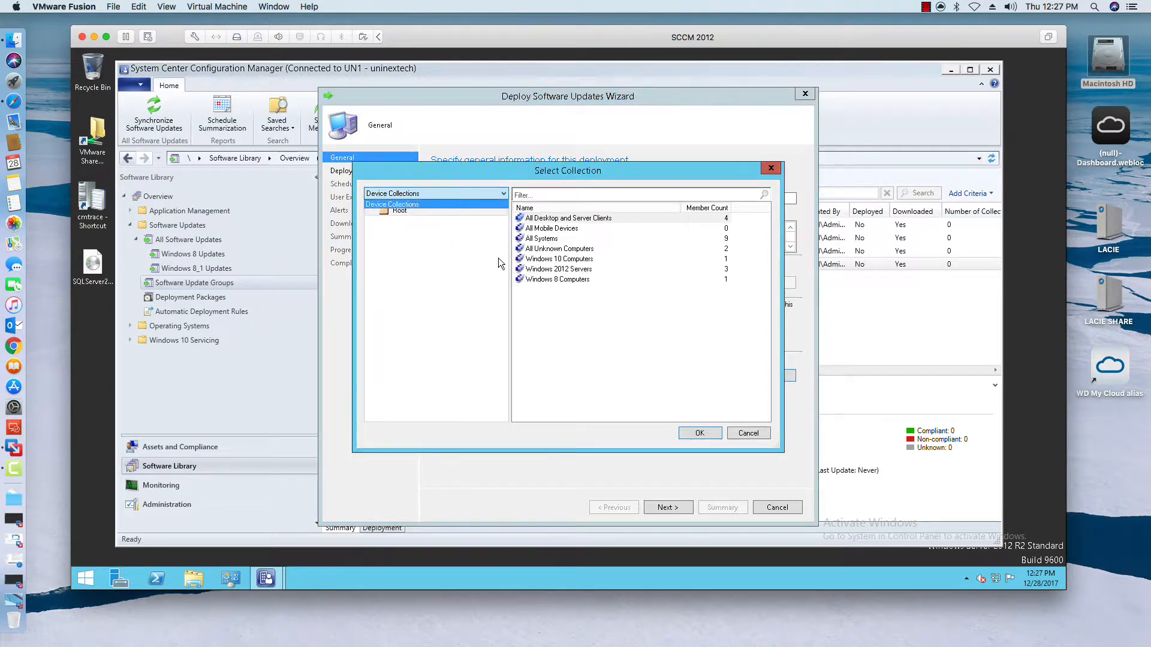
pyautogui.click(550, 282)
pyautogui.click(582, 280)
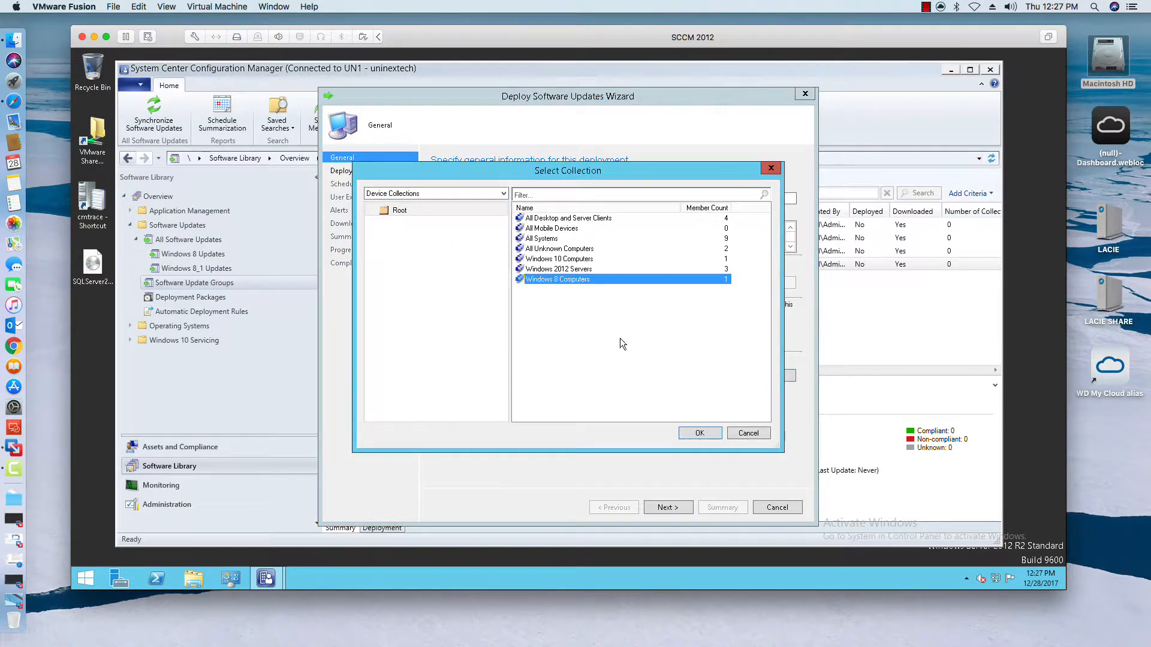
pyautogui.click(699, 432)
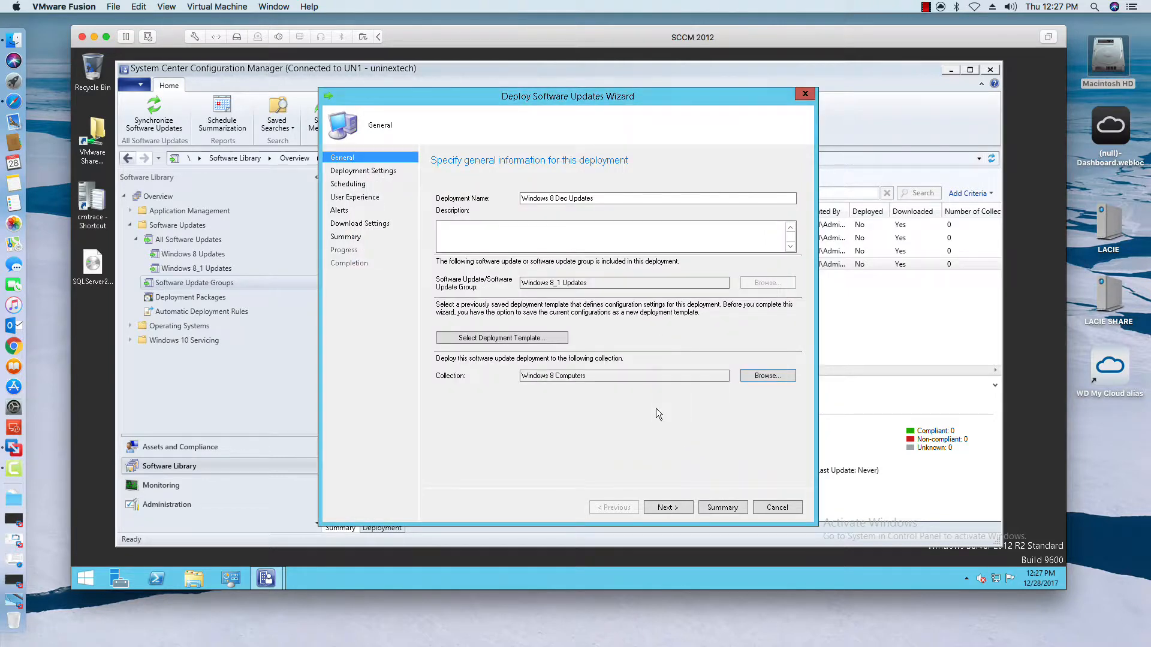
pyautogui.click(671, 506)
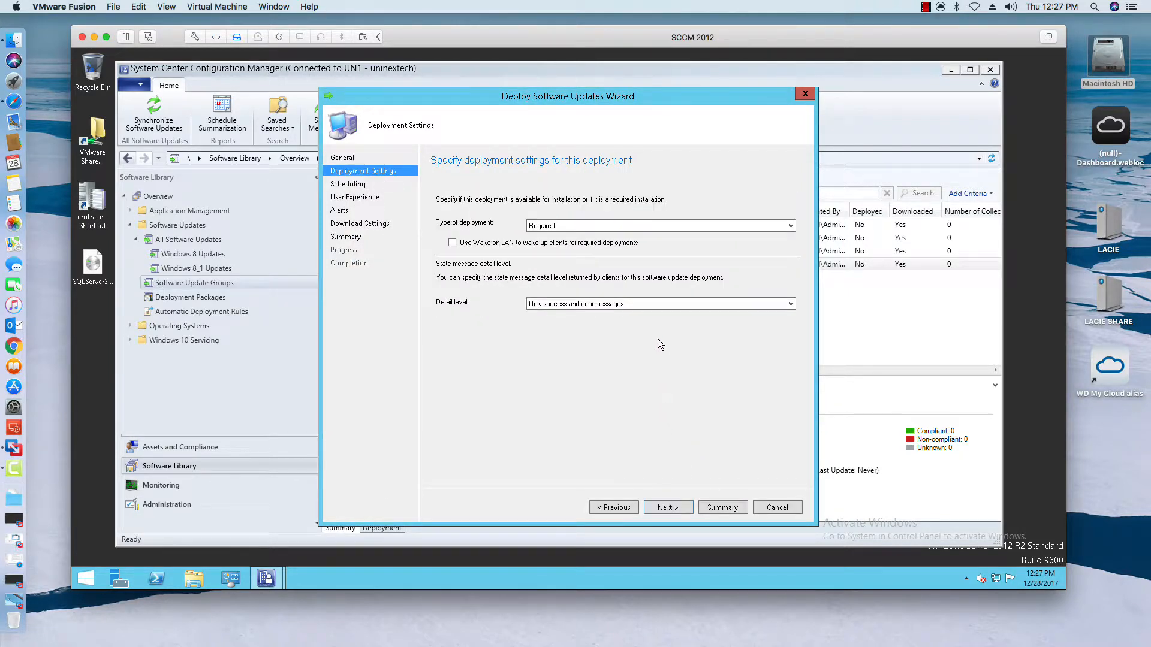
# Keep the deployment type Required, set the installation deadline to as soon as possible, and continue to the user experience settings.
pyautogui.click(625, 225)
pyautogui.click(623, 235)
pyautogui.click(678, 507)
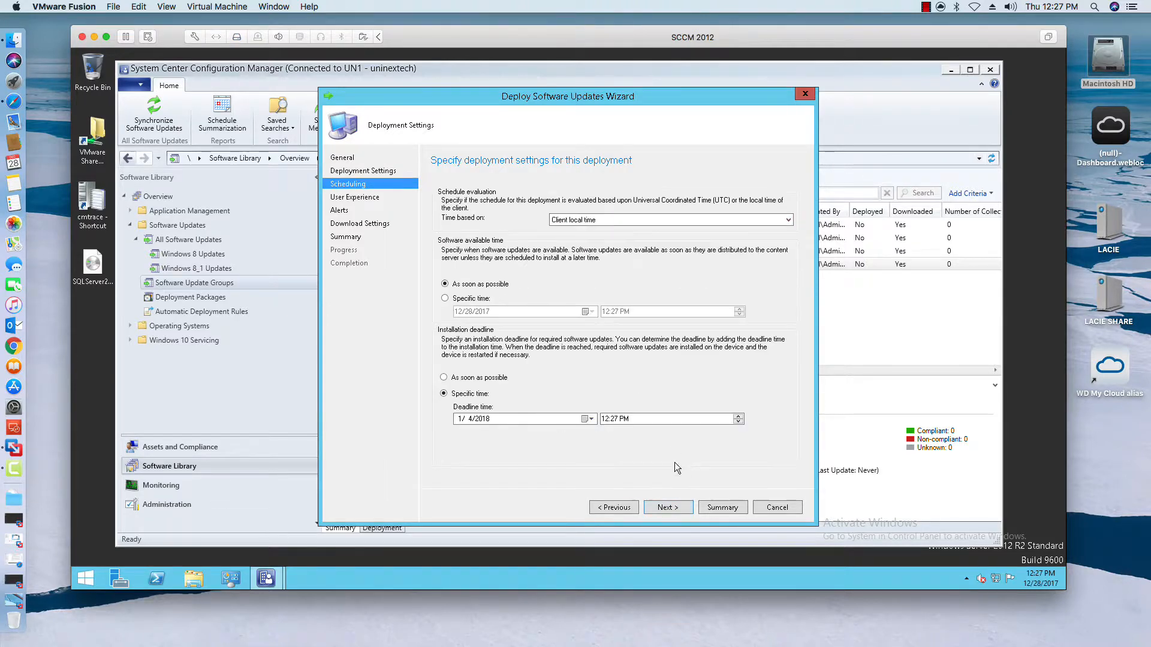
pyautogui.click(485, 378)
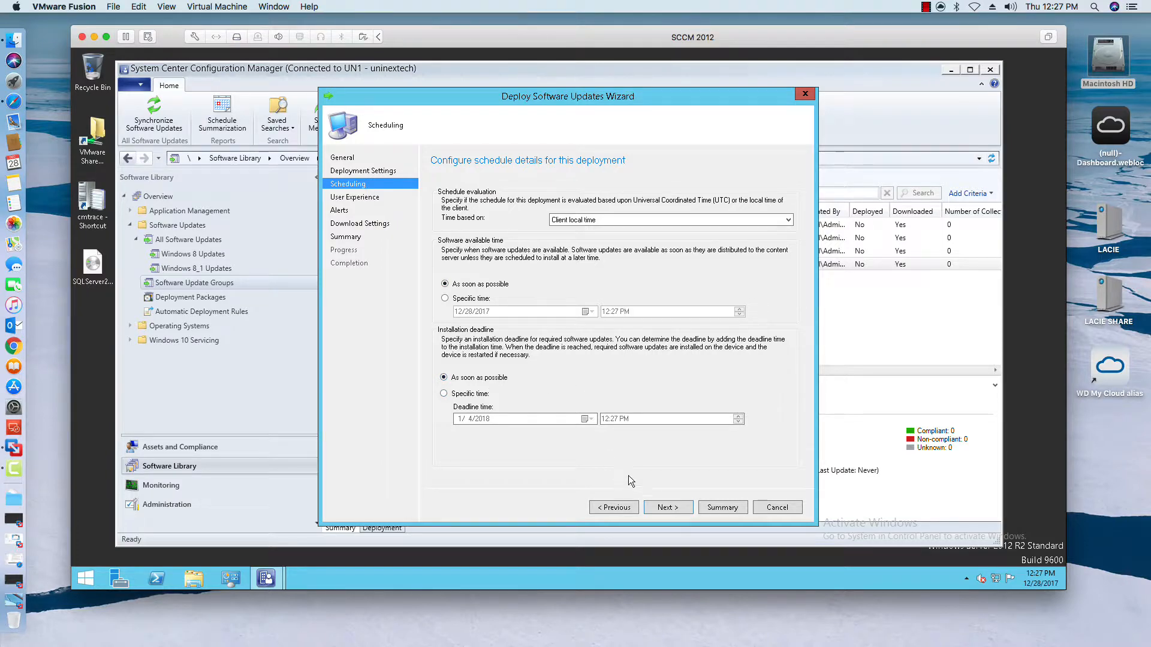
pyautogui.click(667, 505)
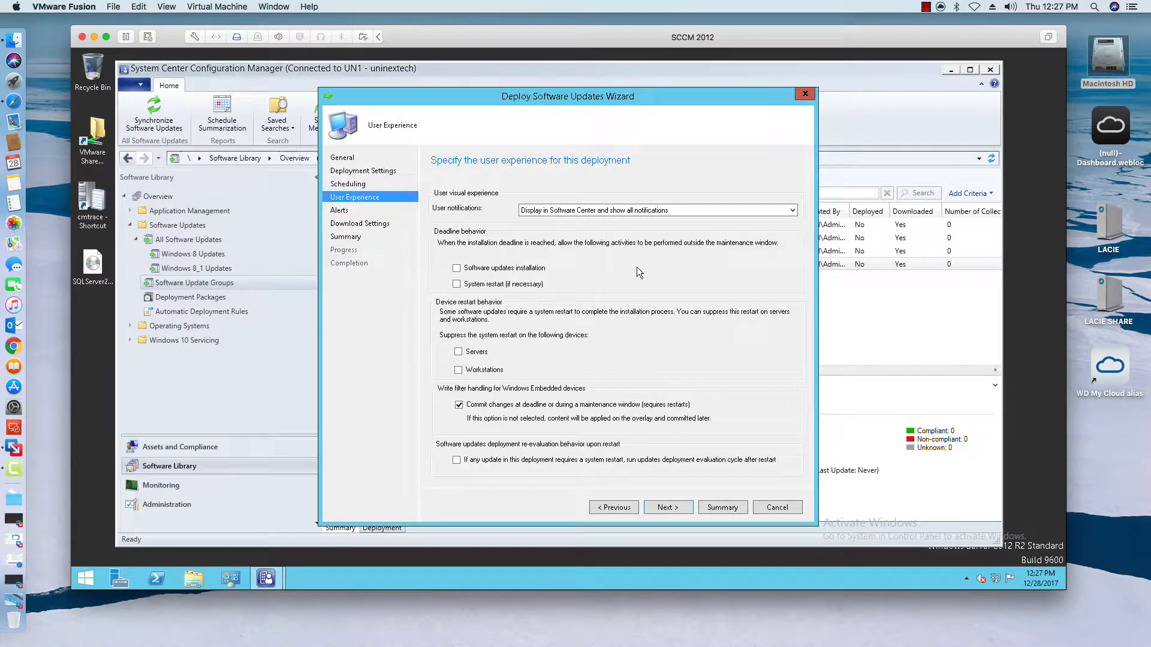
pyautogui.click(613, 509)
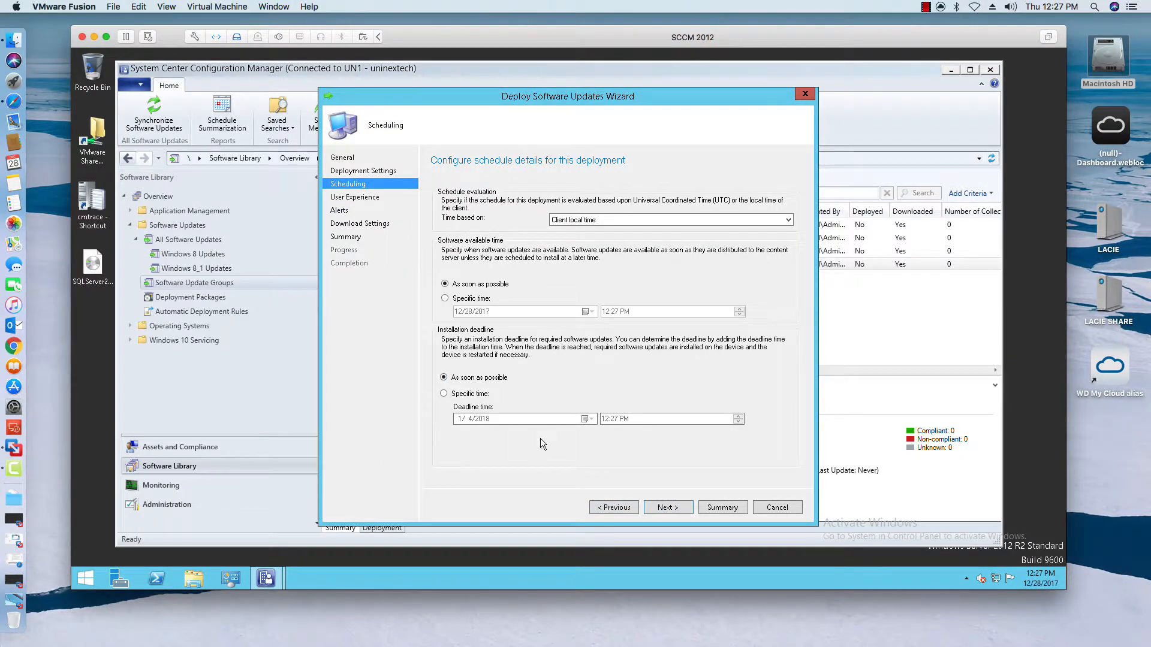
pyautogui.click(667, 507)
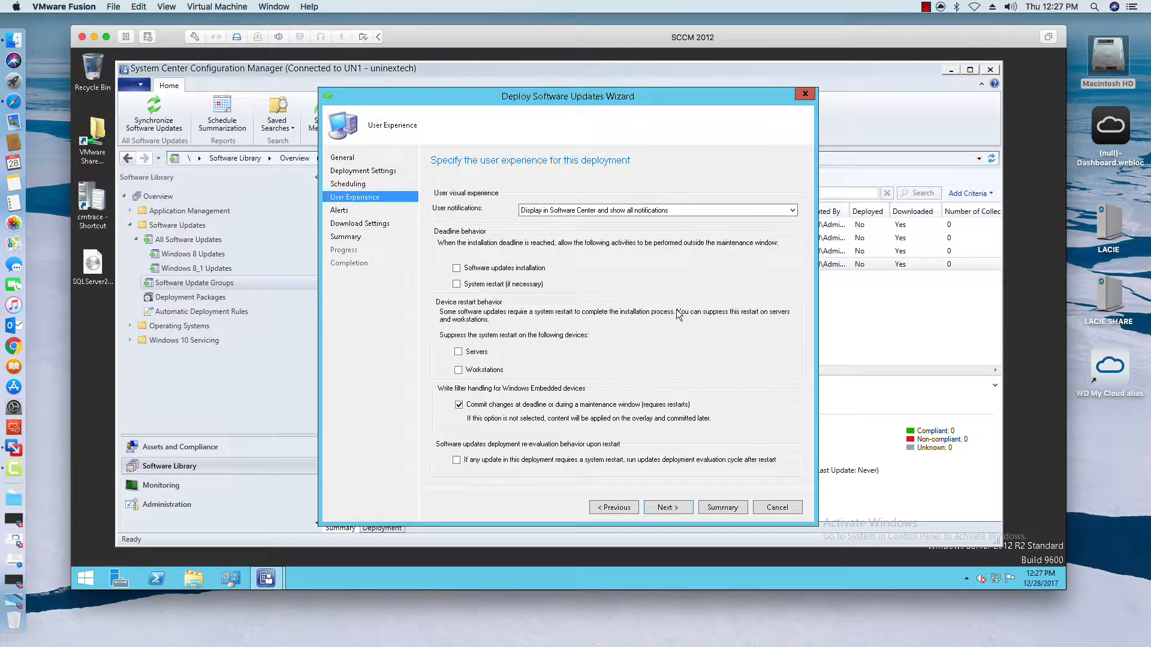
# Show all notifications in Software Center and allow software updates installation outside the maintenance window, leaving system restart unchecked.
pyautogui.click(680, 211)
pyautogui.click(676, 220)
pyautogui.click(506, 269)
pyautogui.click(487, 285)
pyautogui.click(455, 284)
pyautogui.click(456, 284)
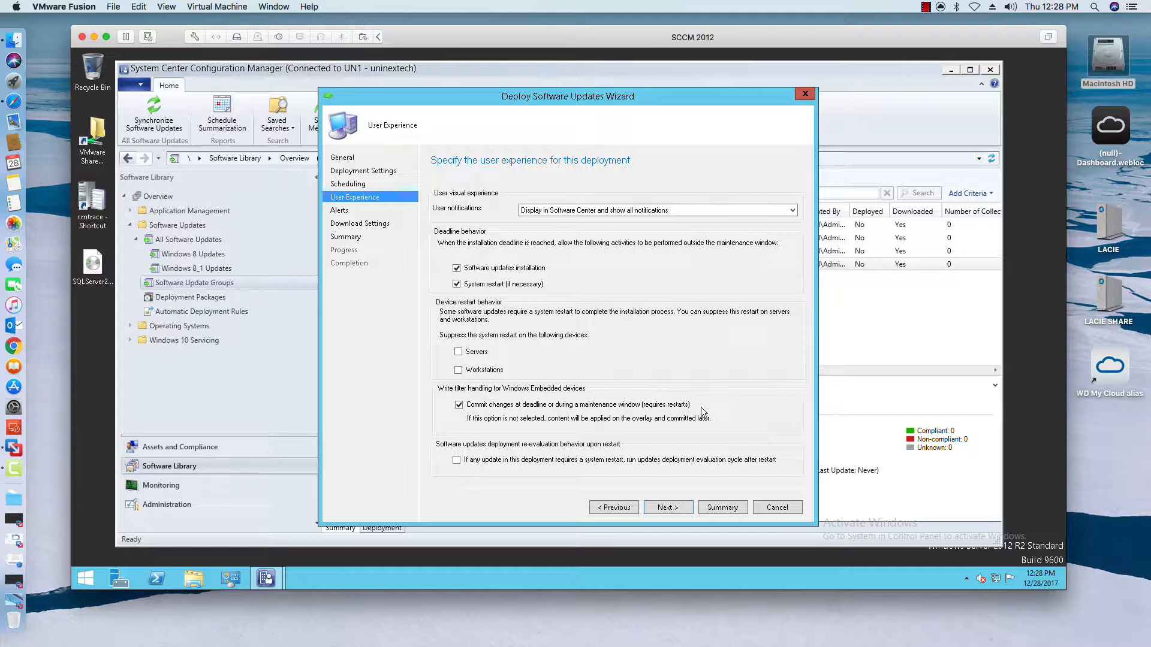
pyautogui.click(456, 285)
pyautogui.click(662, 509)
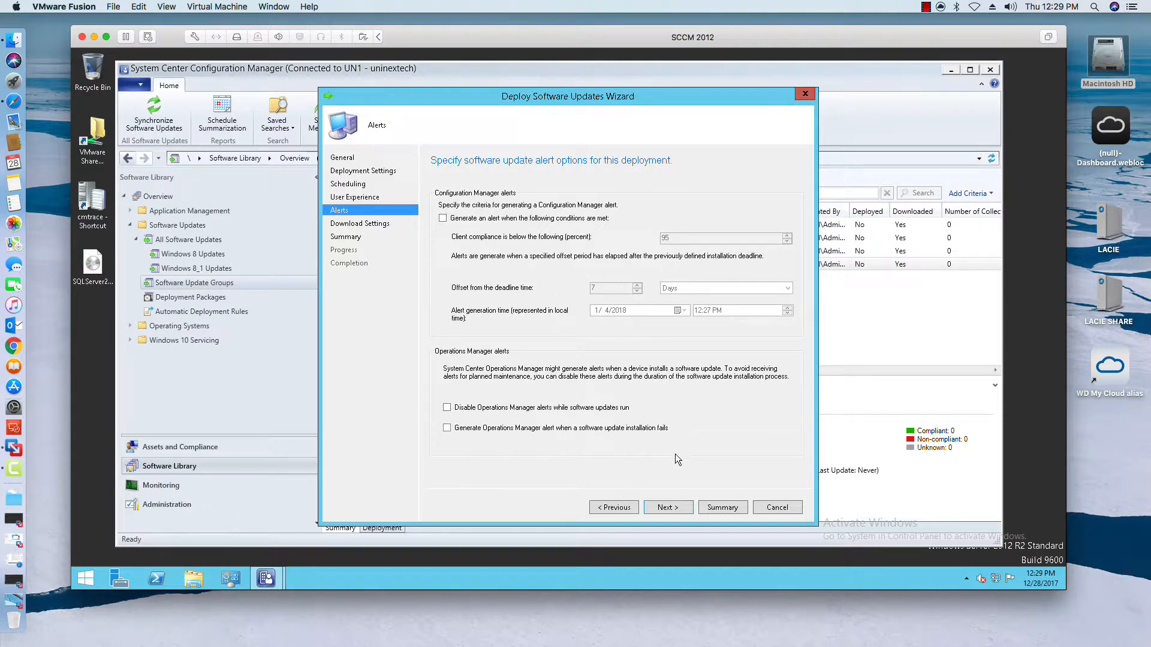
# Accept the default alert options, keep downloading from the fallback content source location, and complete the deployment wizard.
pyautogui.click(668, 507)
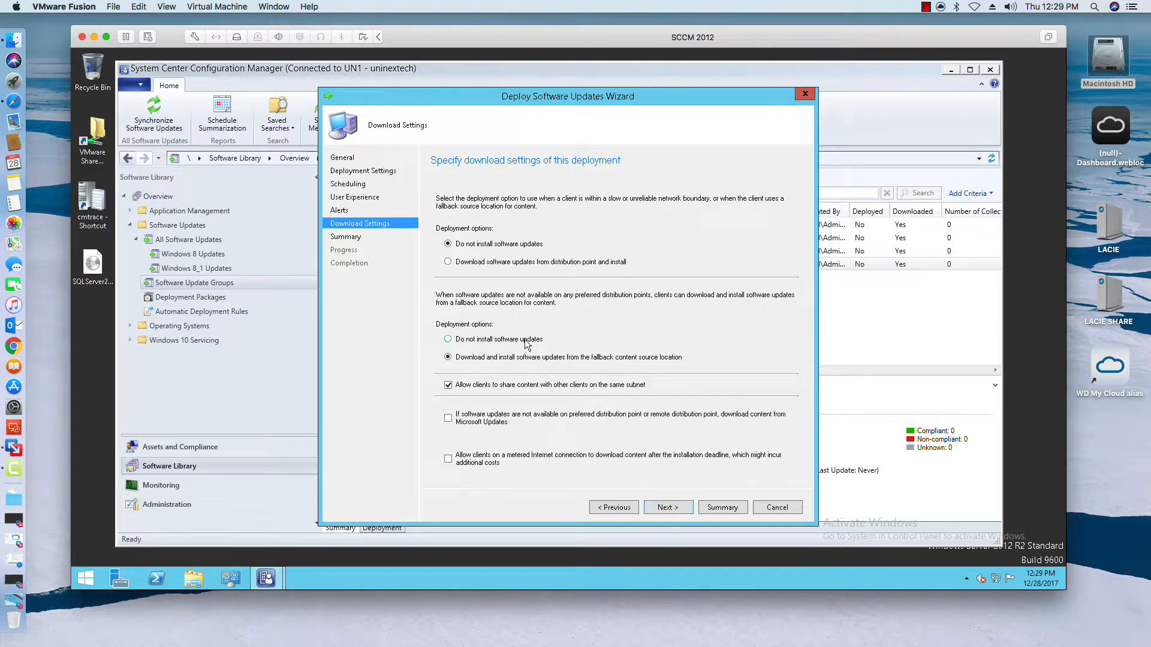
pyautogui.click(514, 359)
pyautogui.click(670, 507)
pyautogui.click(670, 507)
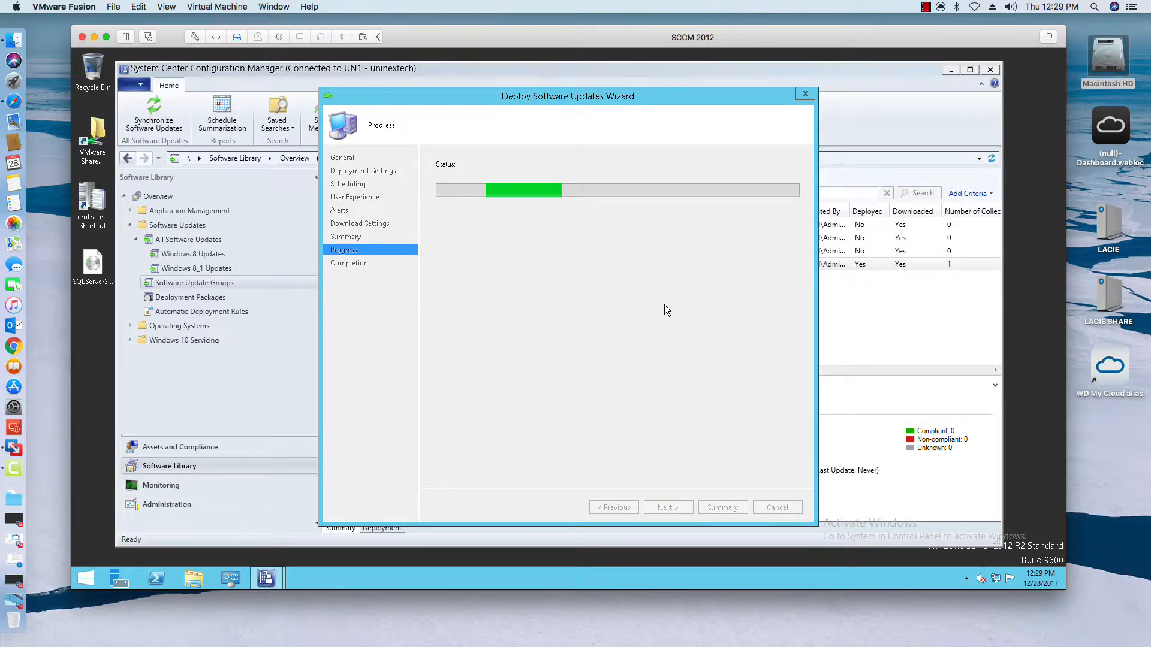
pyautogui.click(778, 507)
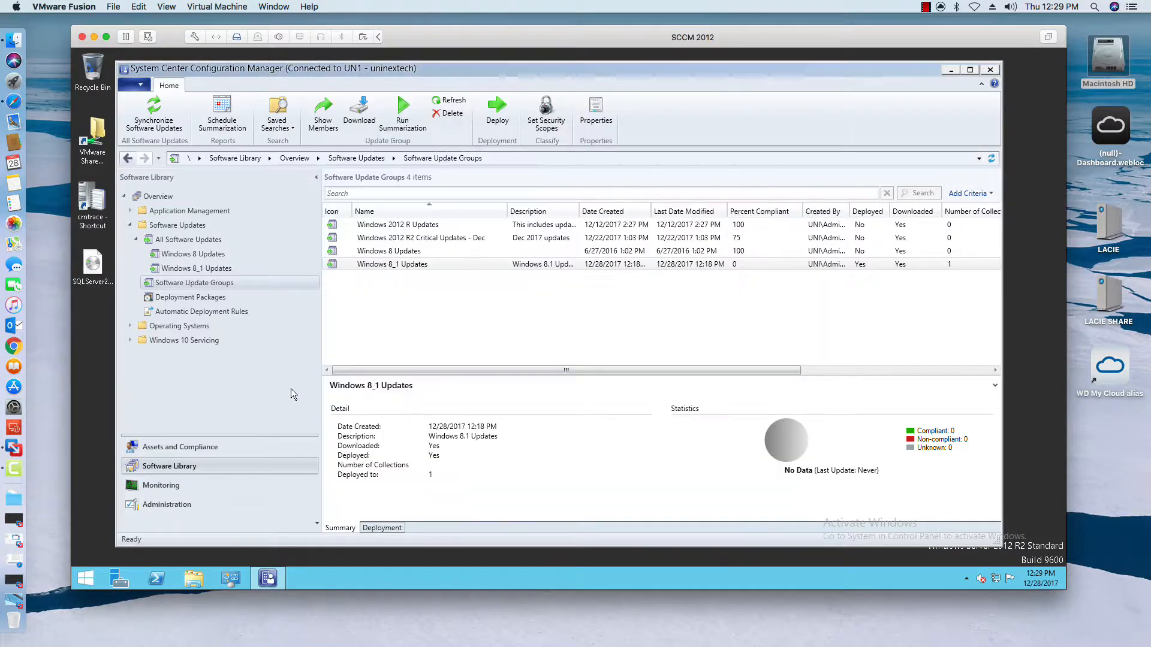
# Open the deployment status of Windows 8_1 Updates for Windows 8 Computers and examine its Unknown assets, widening the category column.
pyautogui.click(161, 485)
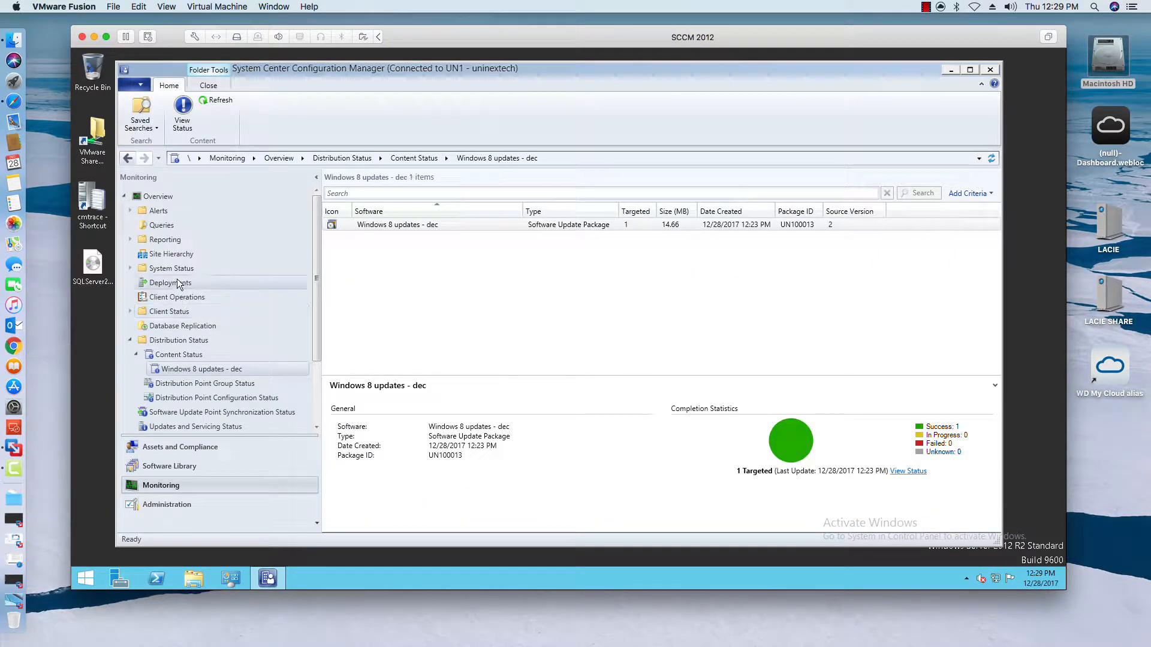
pyautogui.click(171, 282)
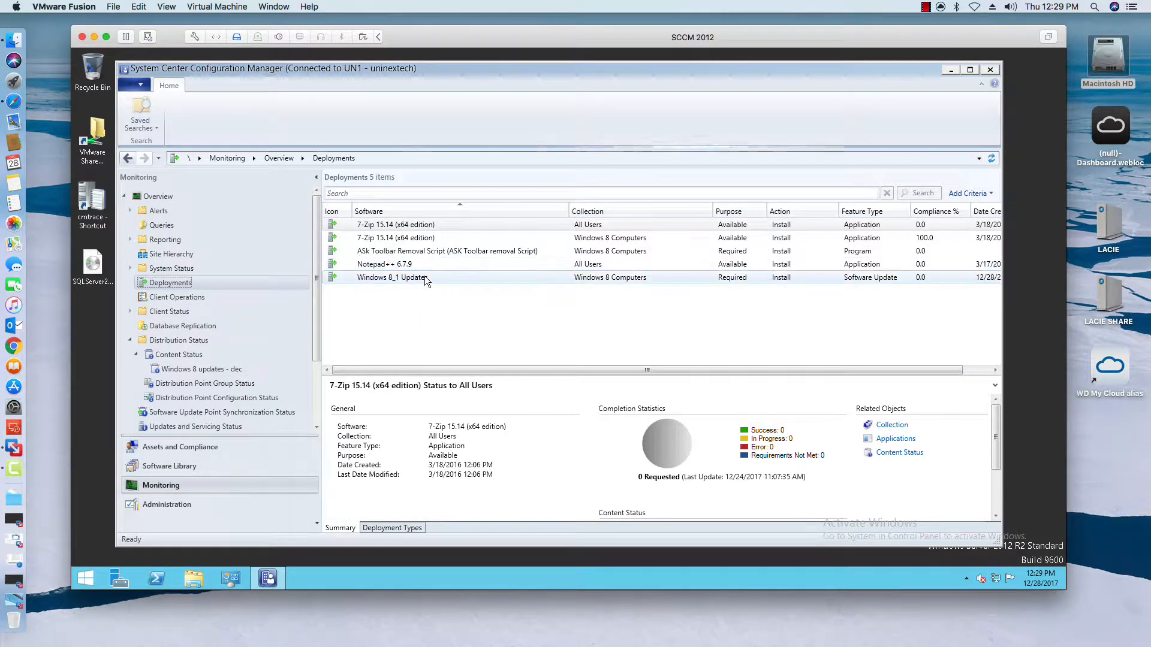
pyautogui.click(425, 277)
pyautogui.doubleClick(570, 277)
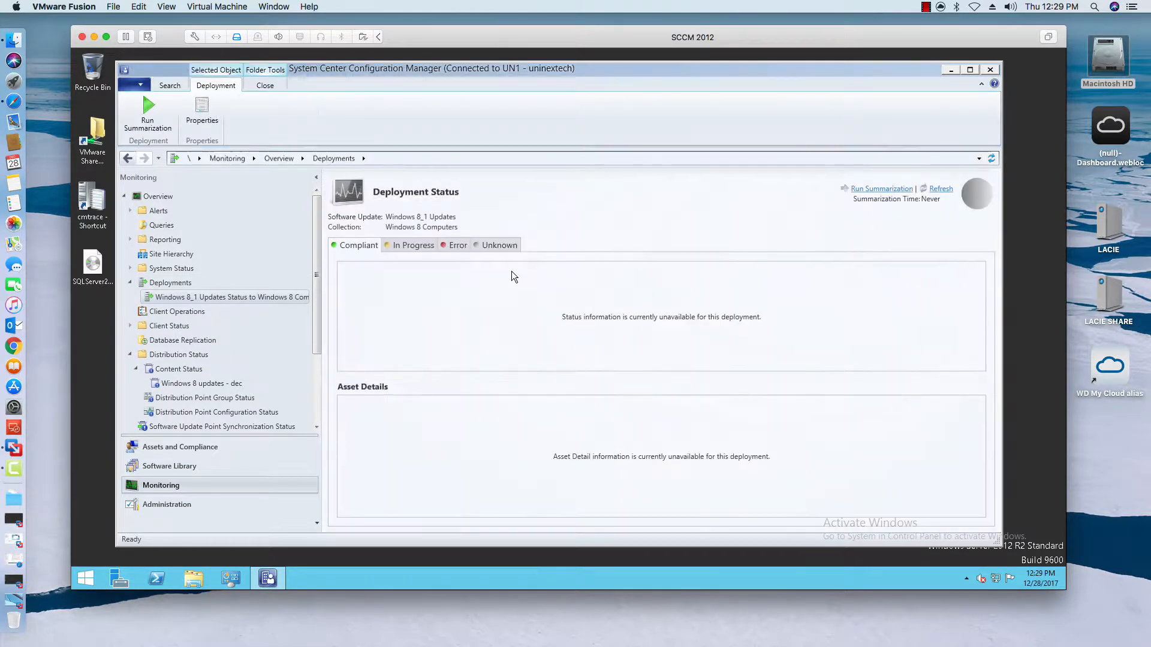
pyautogui.click(494, 247)
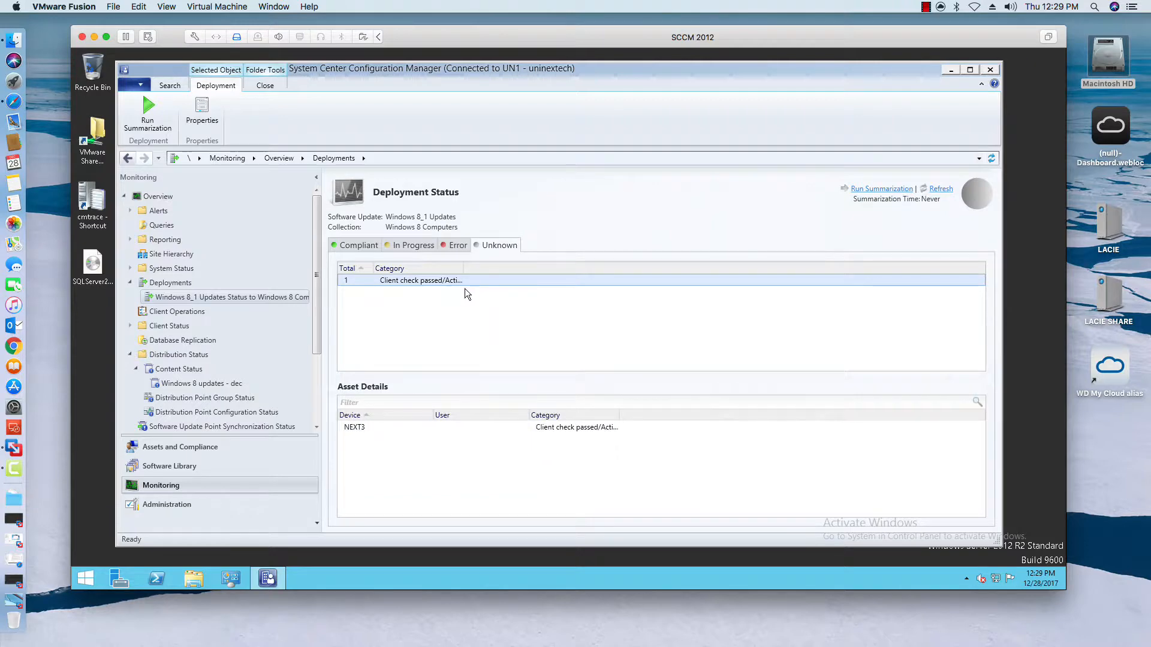
pyautogui.moveTo(463, 268); pyautogui.dragTo(499, 267)
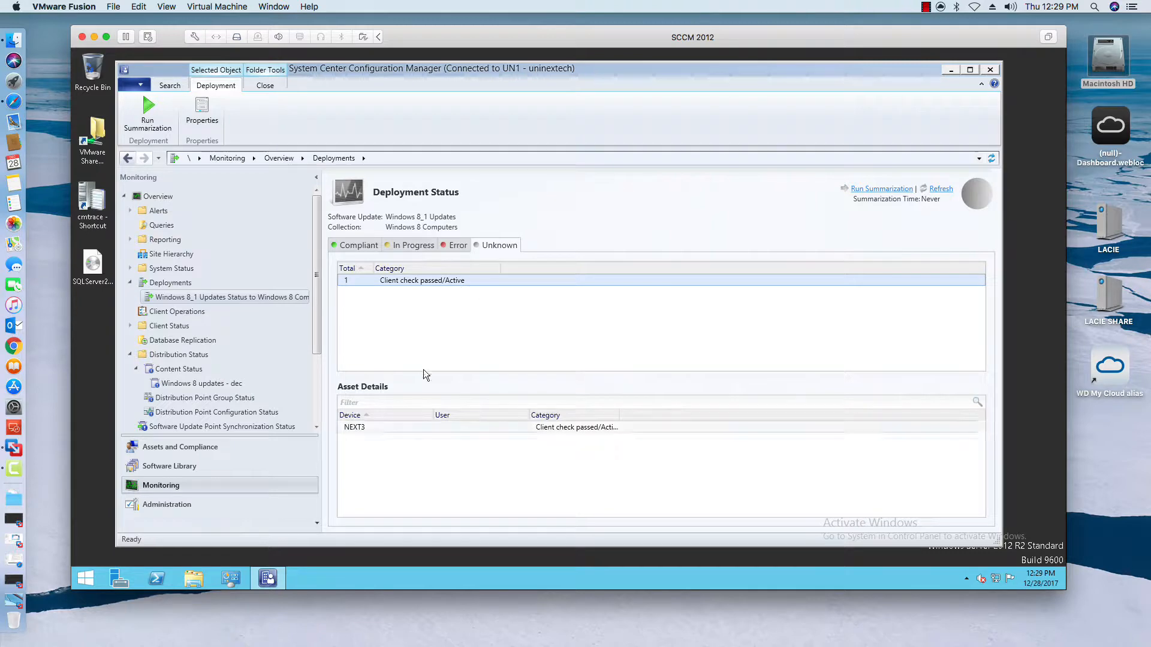
# Switch to the Windows 8.1 x64 virtual machine and show the client actions in the Configuration Manager properties from Control Panel.
pyautogui.click(11, 602)
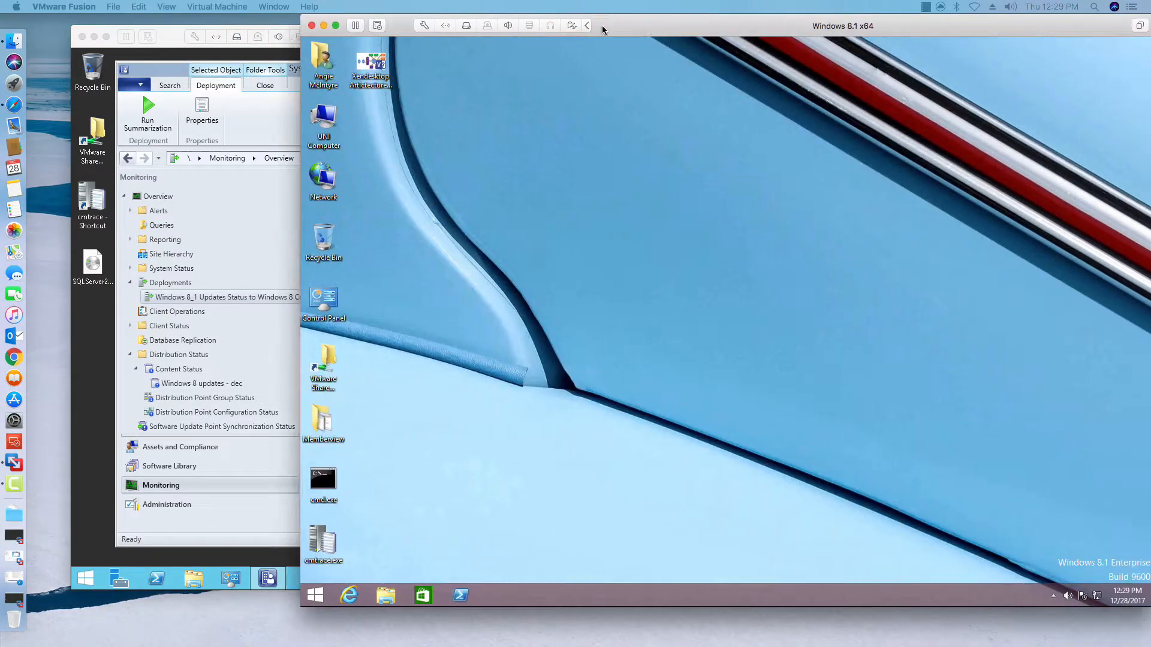
pyautogui.moveTo(602, 25); pyautogui.dragTo(455, 37)
pyautogui.doubleClick(176, 311)
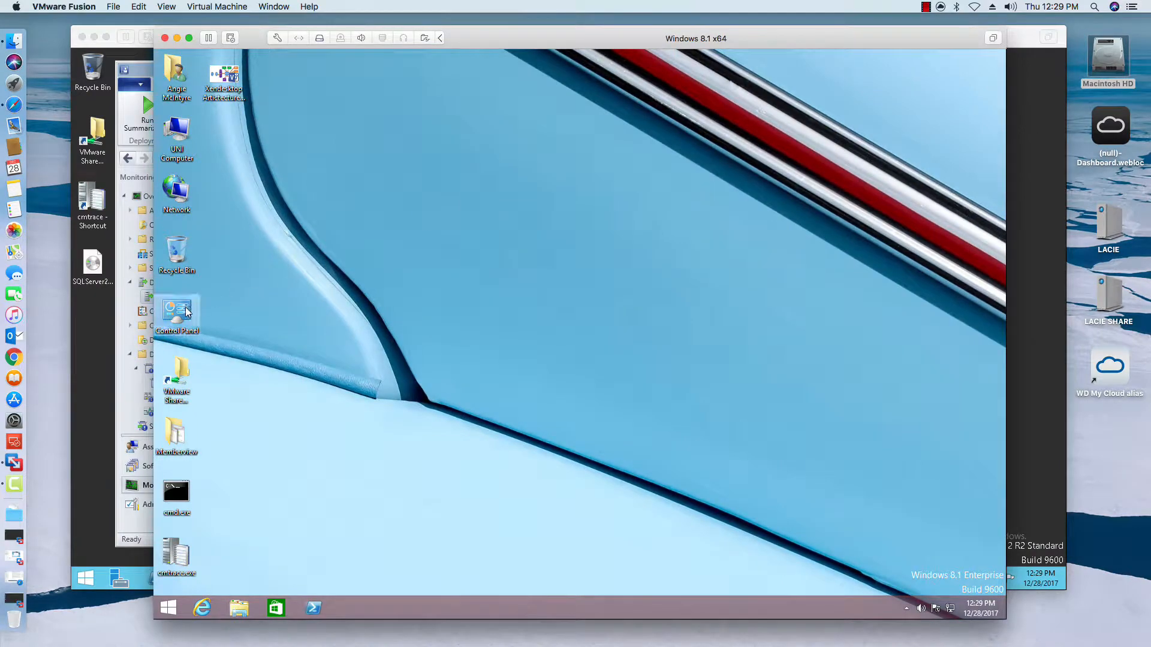
pyautogui.click(661, 277)
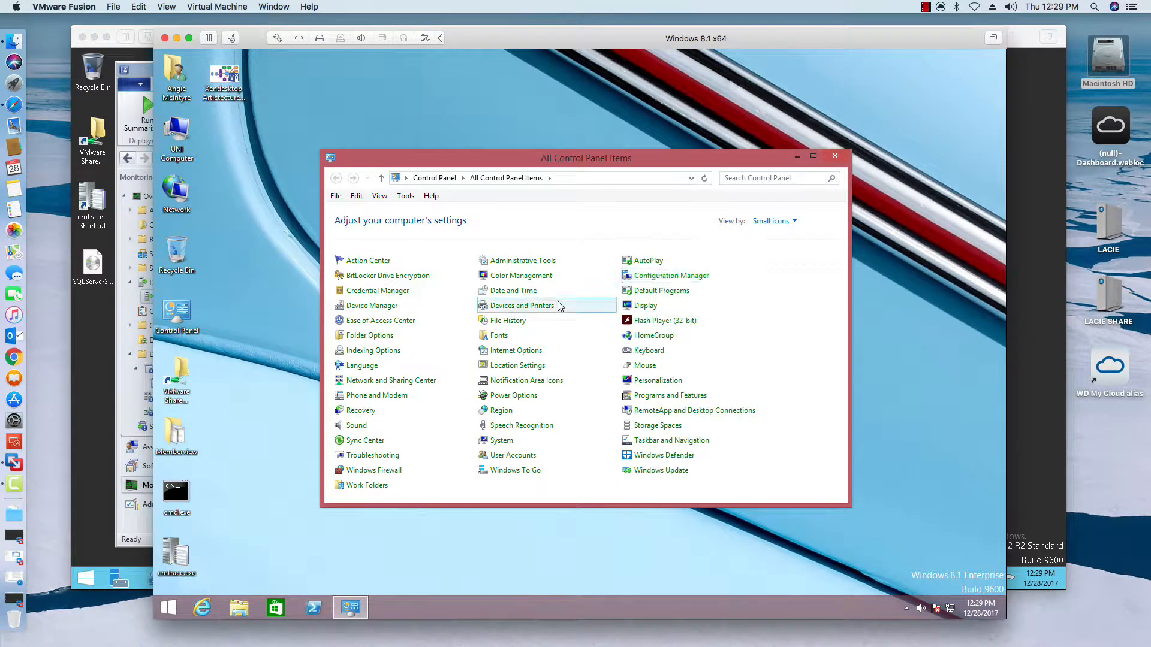
pyautogui.click(407, 183)
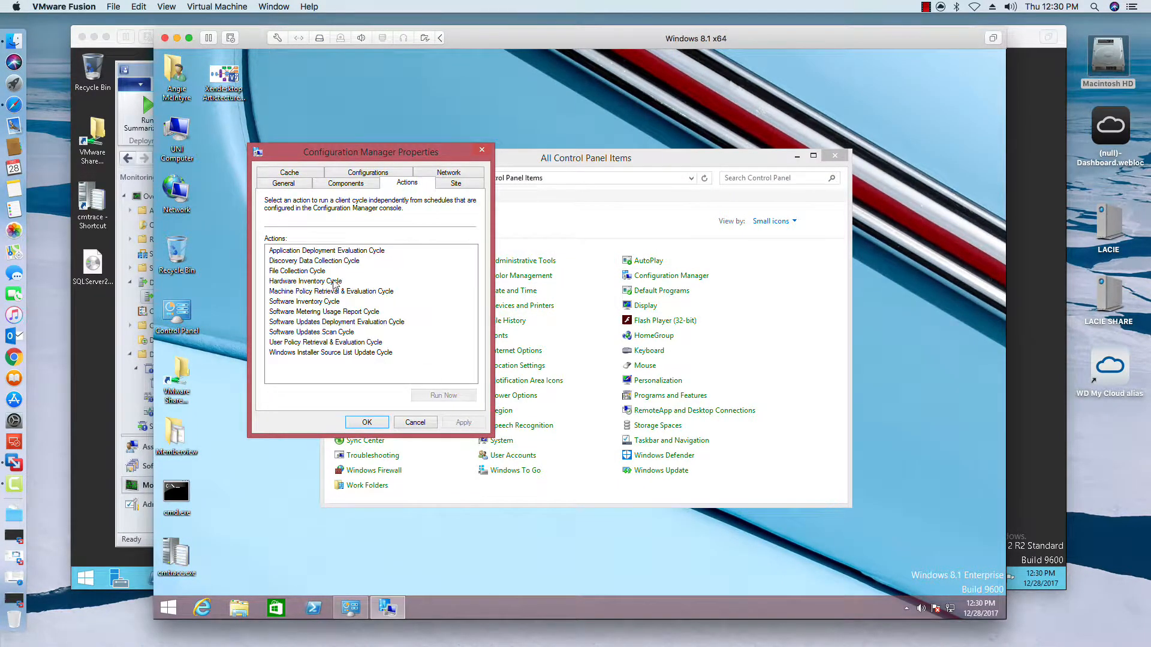
# Run the Machine Policy Retrieval & Evaluation Cycle on the client, and close the Configuration Manager properties and Control Panel.
pyautogui.click(323, 281)
pyautogui.click(329, 291)
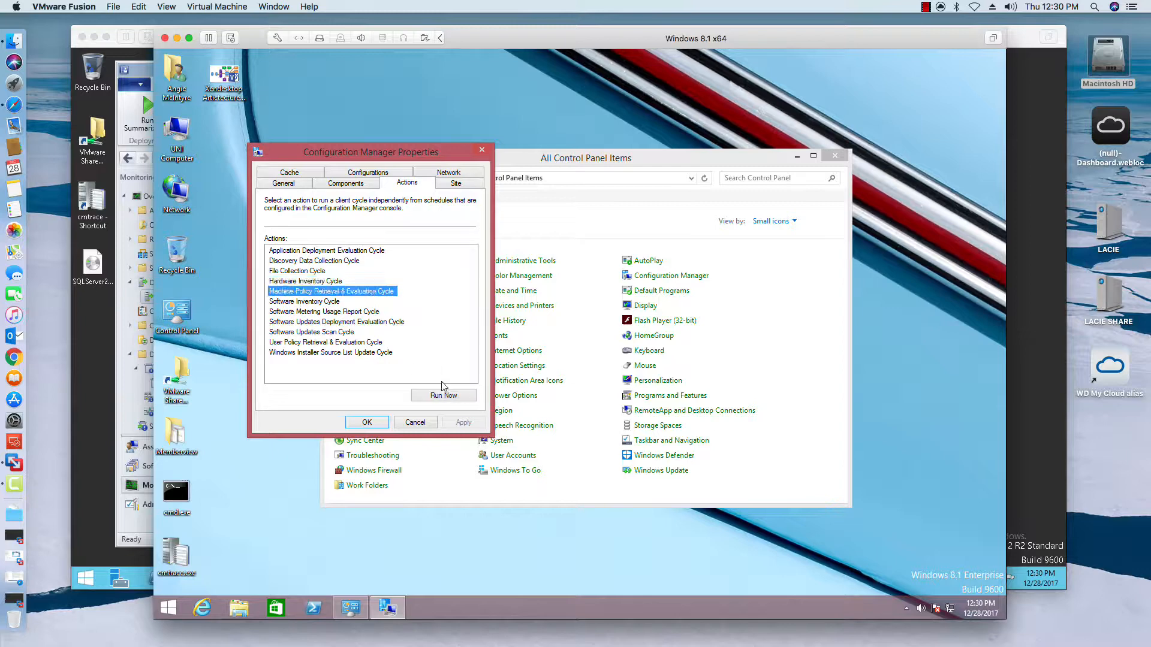
pyautogui.click(444, 396)
pyautogui.click(689, 374)
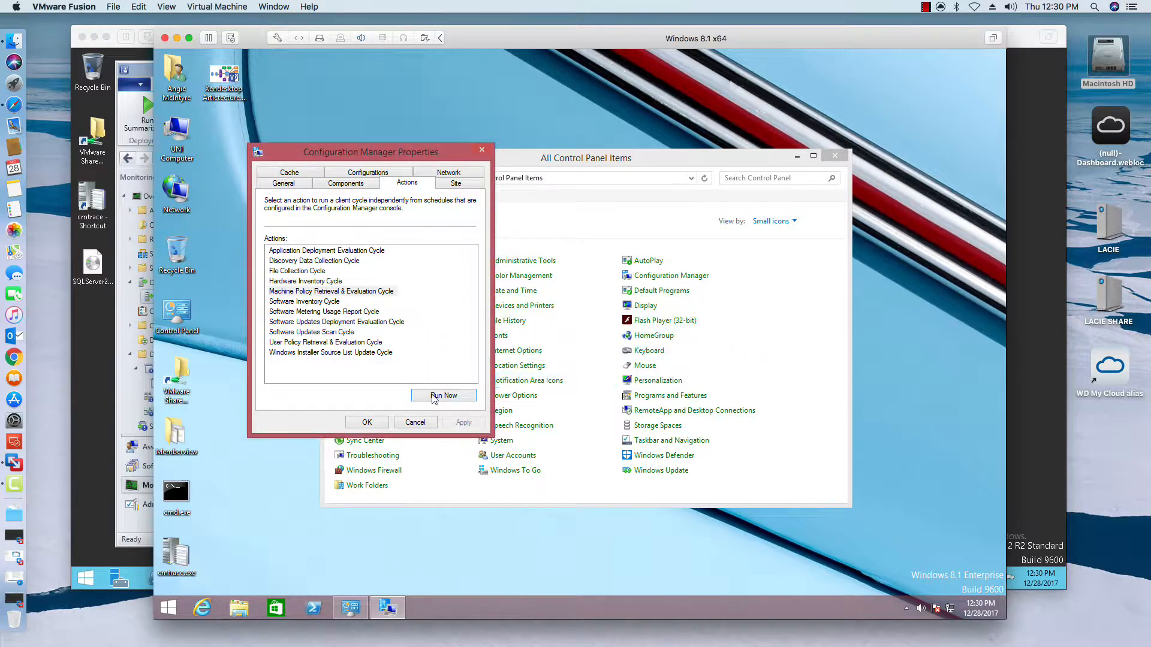
pyautogui.click(363, 423)
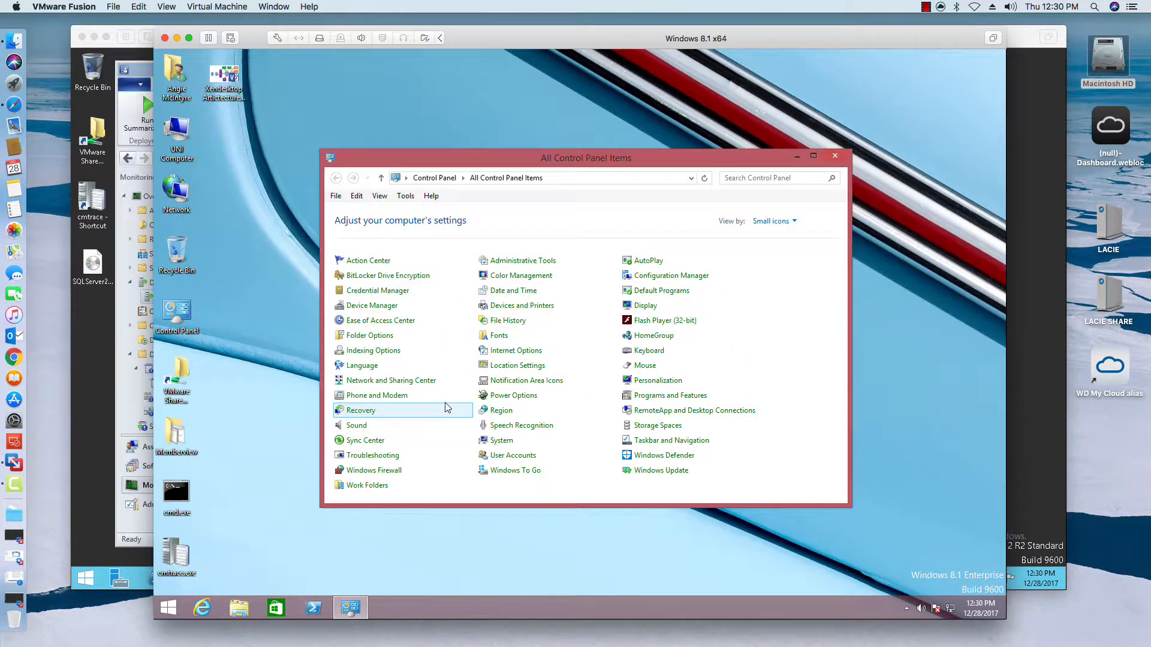
pyautogui.click(834, 156)
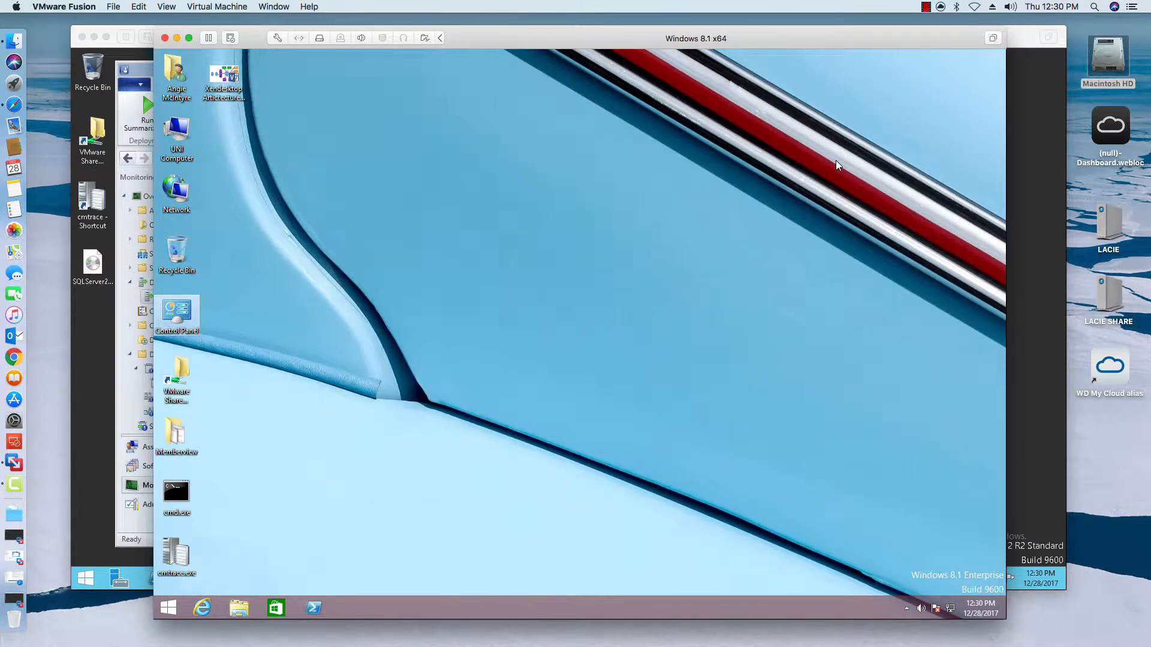
pyautogui.click(177, 38)
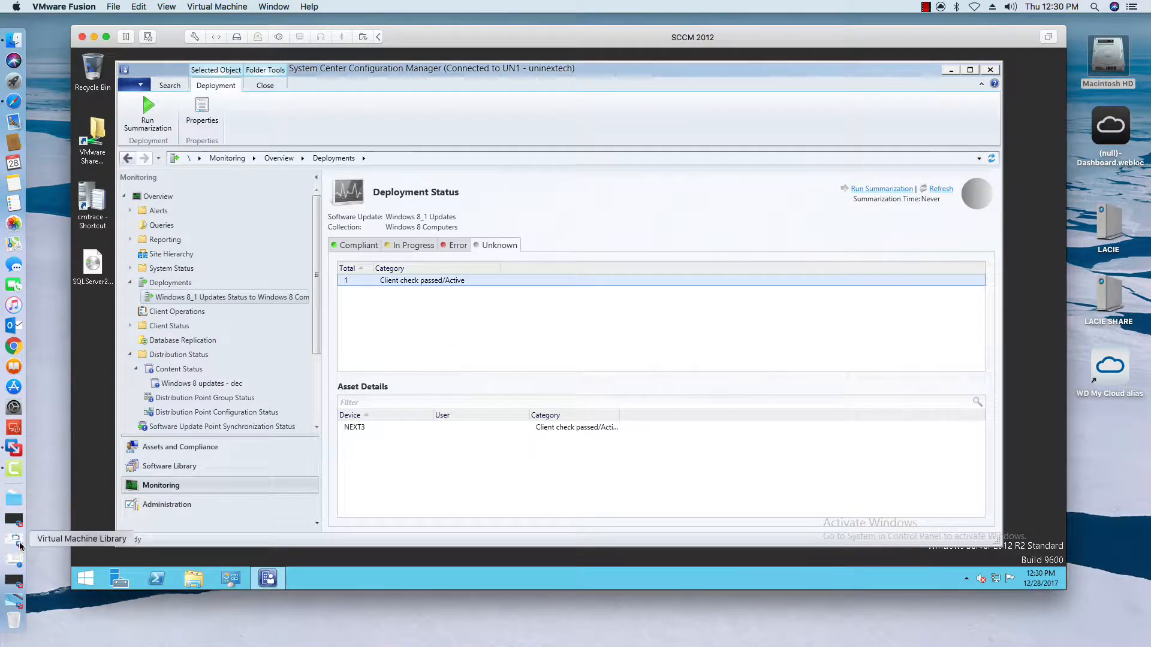
pyautogui.click(14, 602)
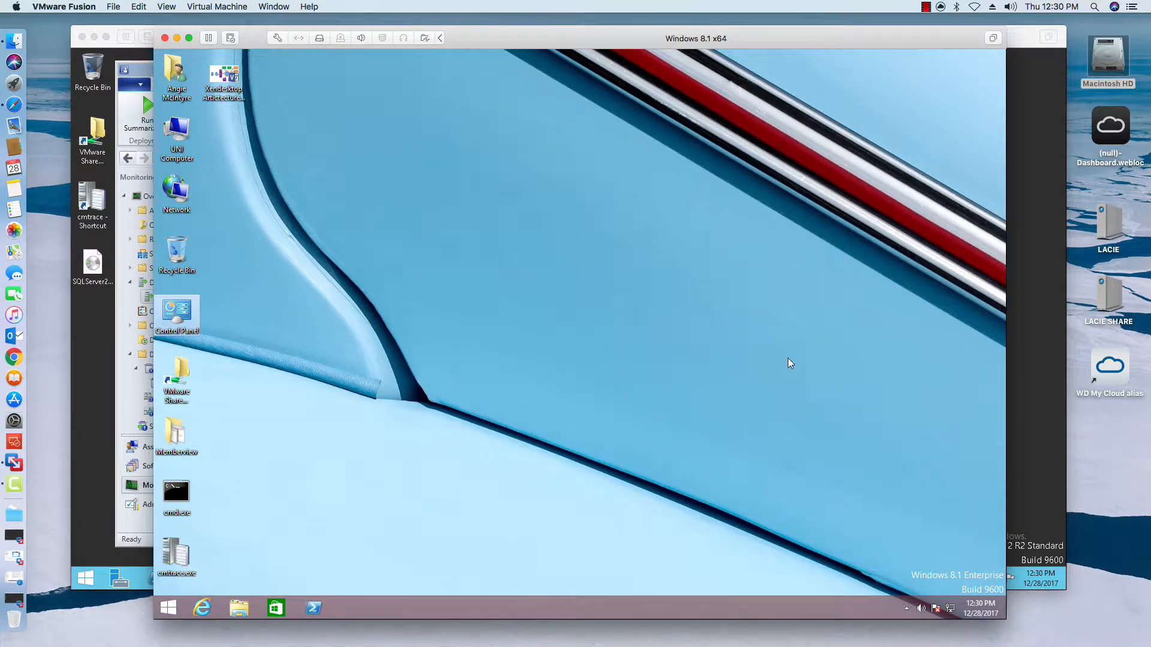
pyautogui.click(926, 7)
pyautogui.click(959, 32)
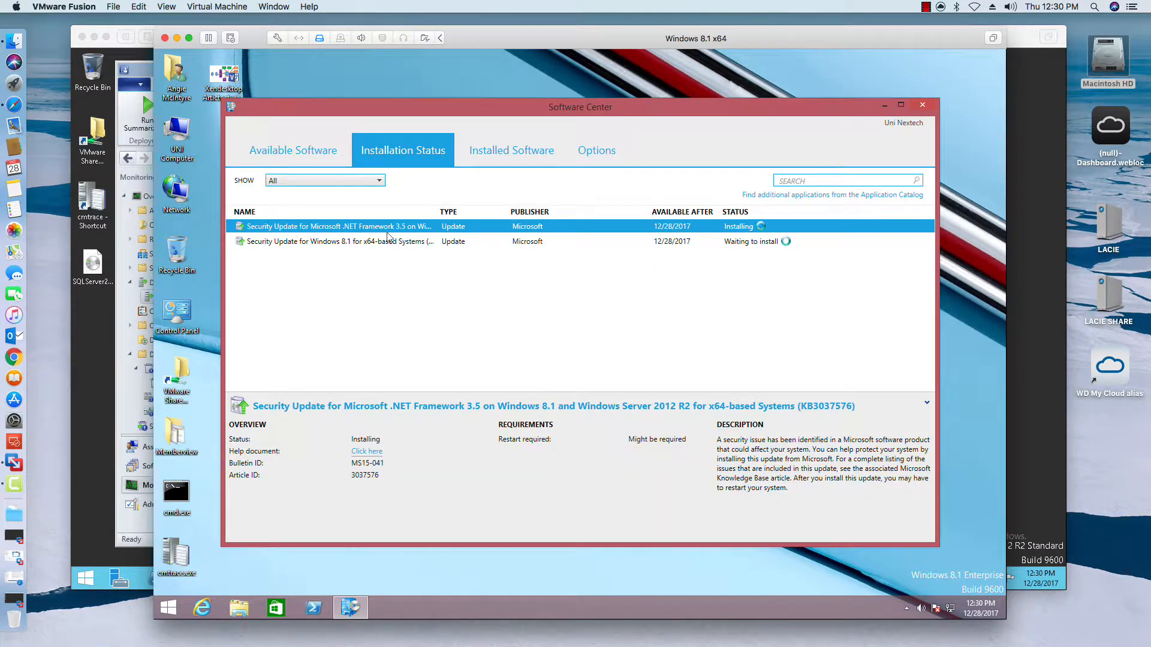
# Check the installation status of the .NET Framework 3.5 and Windows 8.1 security updates in Software Center, and close it.
pyautogui.click(467, 243)
pyautogui.click(468, 227)
pyautogui.click(925, 7)
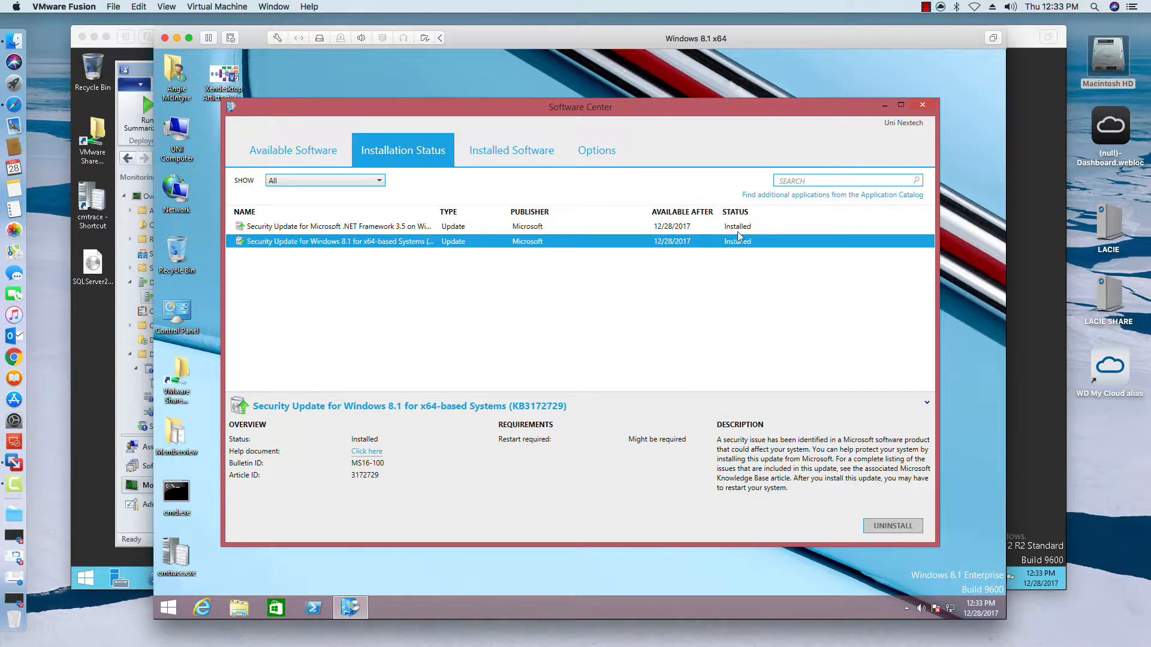
pyautogui.click(388, 228)
pyautogui.click(391, 243)
pyautogui.click(730, 228)
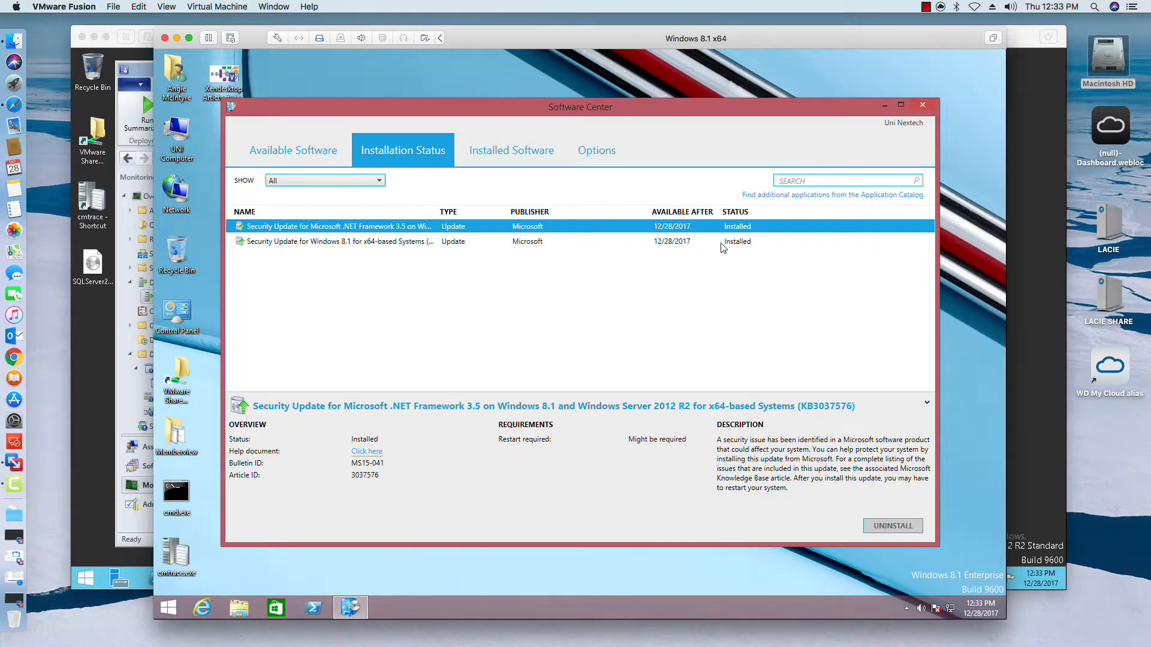
pyautogui.click(723, 242)
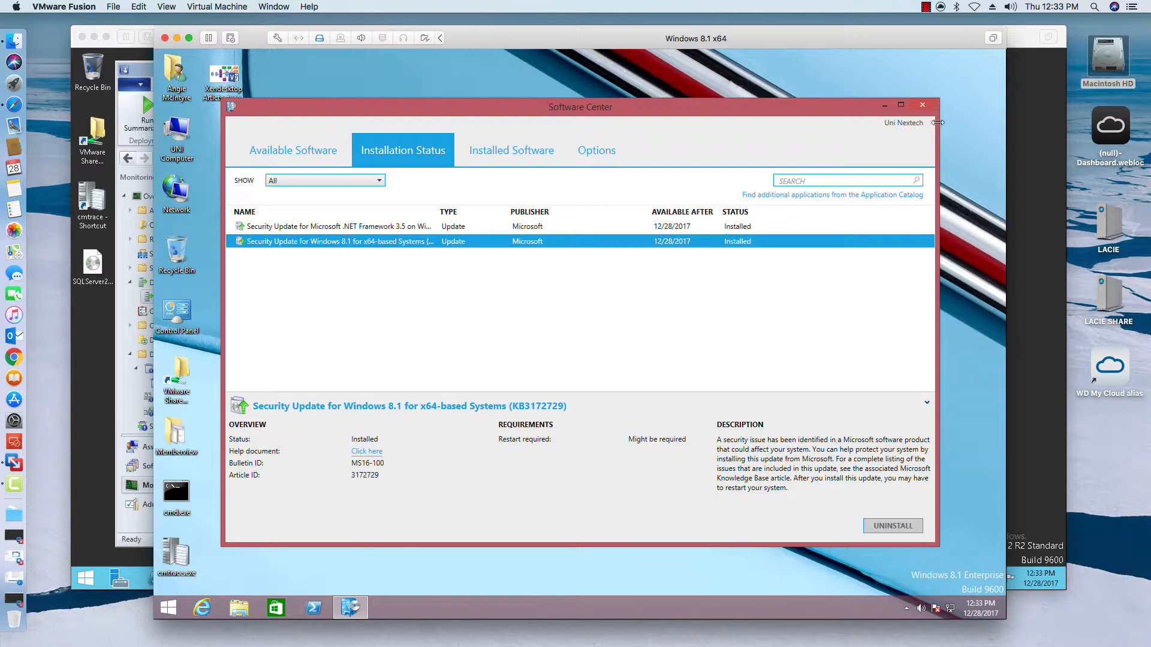
pyautogui.click(921, 106)
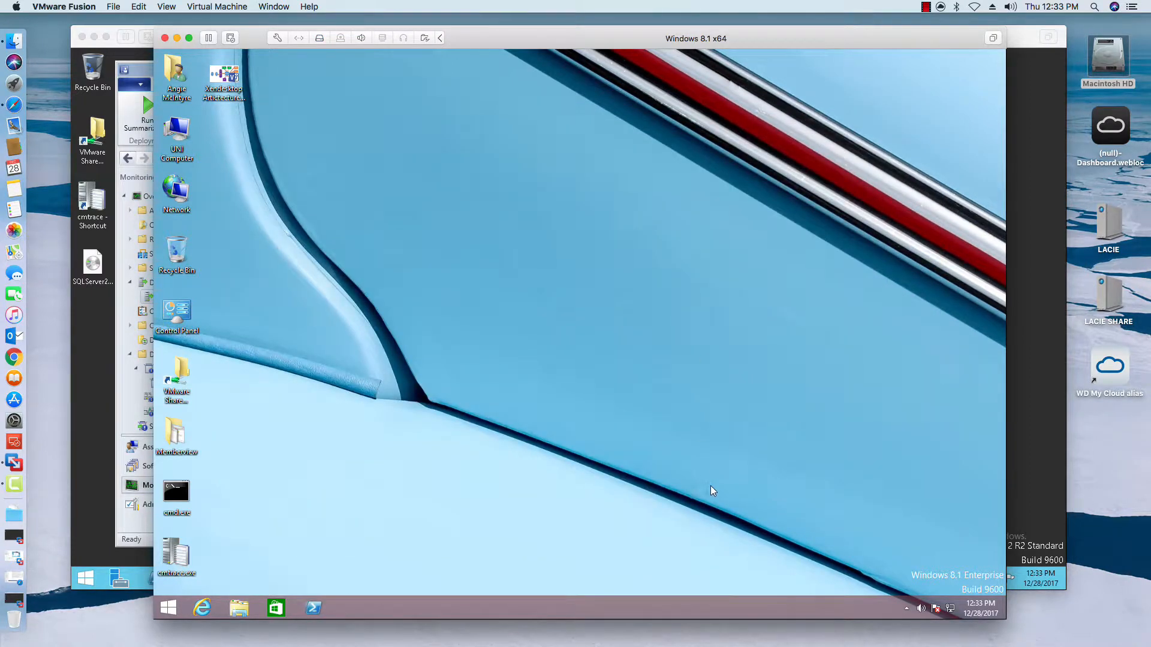
# Switch to the SCCM 2012 virtual machine, run summarization for the Windows 8_1 Updates deployment, and refresh its status.
pyautogui.click(132, 333)
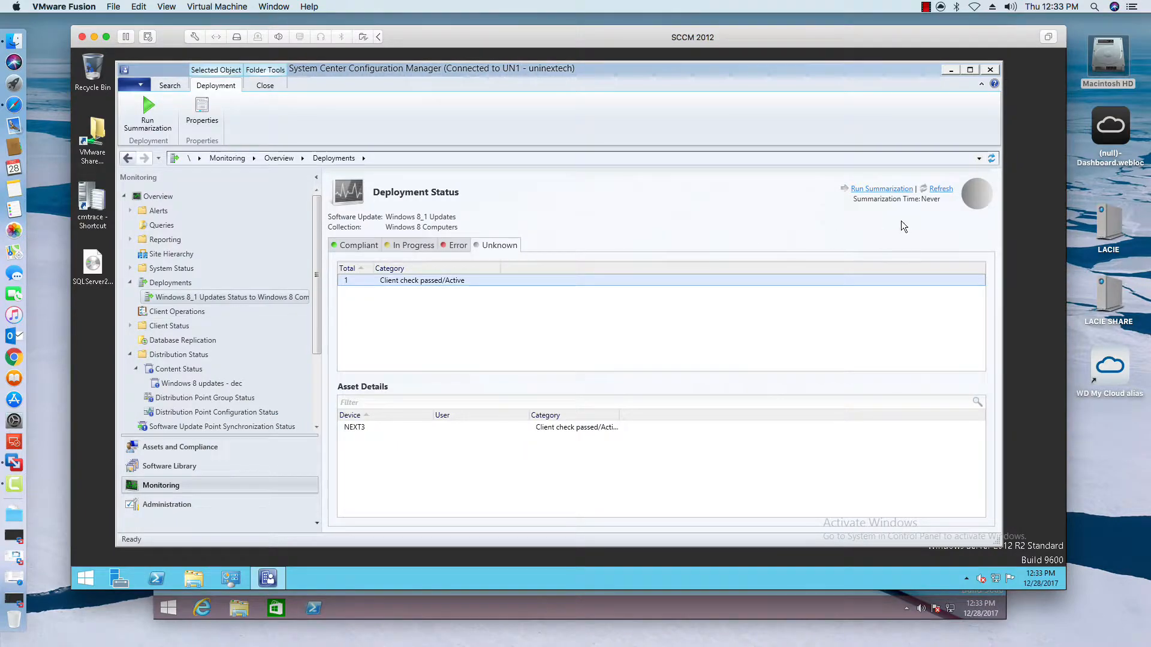
pyautogui.click(947, 190)
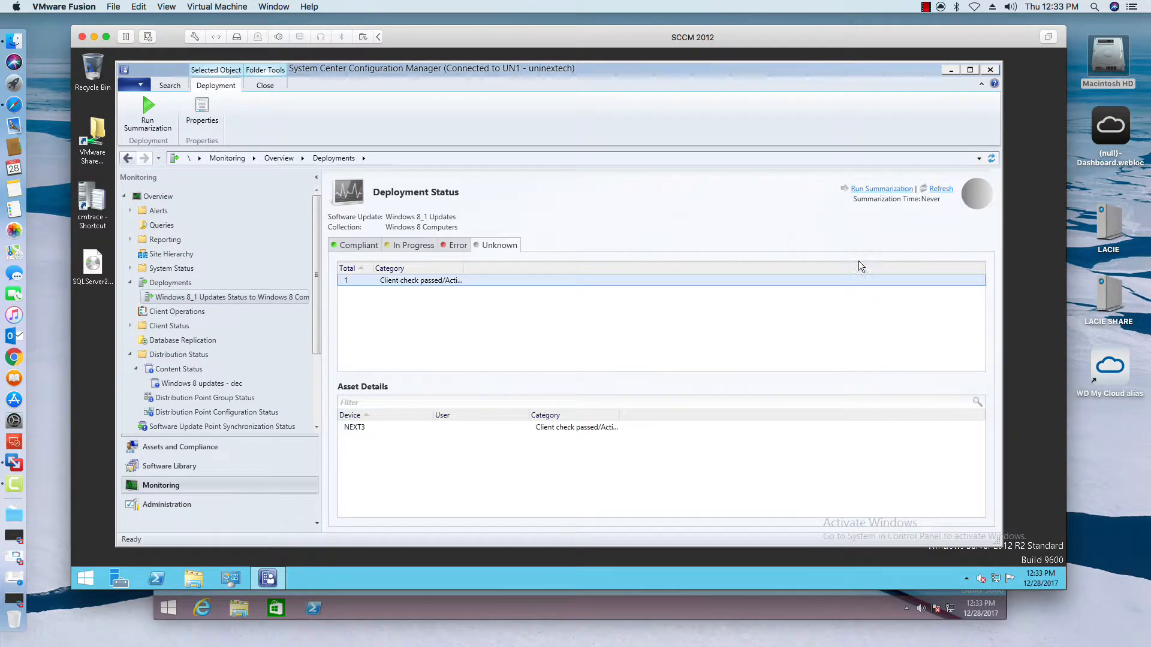
pyautogui.click(883, 189)
pyautogui.click(659, 361)
pyautogui.click(942, 191)
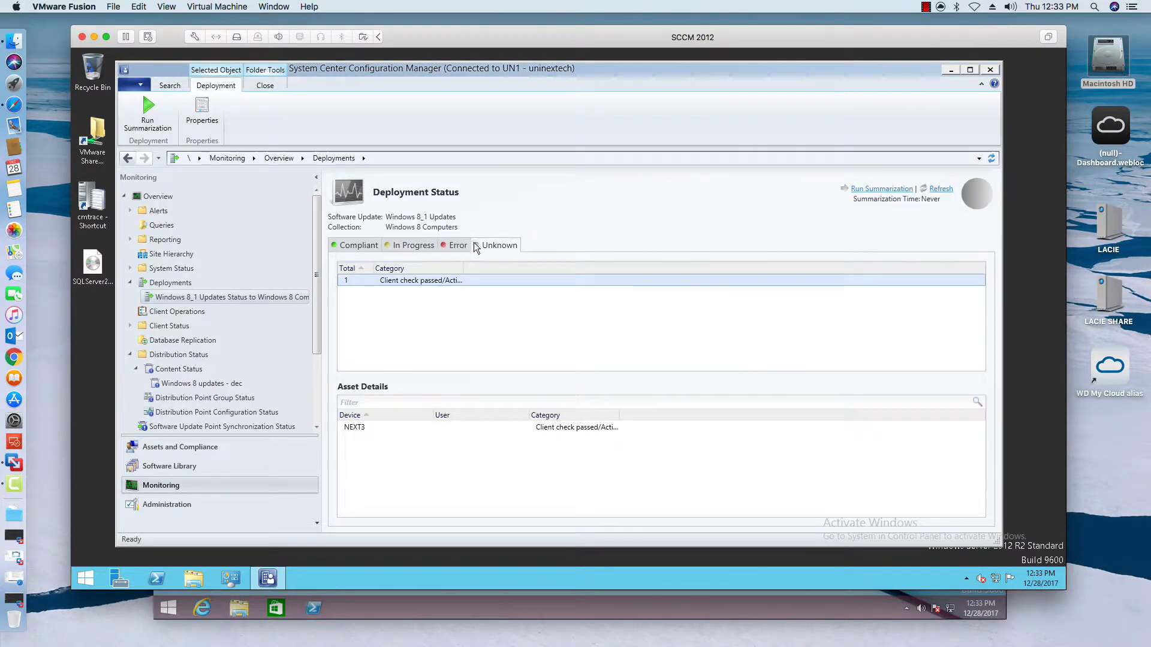
# Examine the Error, In Progress, Compliant and Unknown deployment states, and view the asset details of device NEXT3.
pyautogui.click(456, 245)
pyautogui.click(402, 247)
pyautogui.click(359, 247)
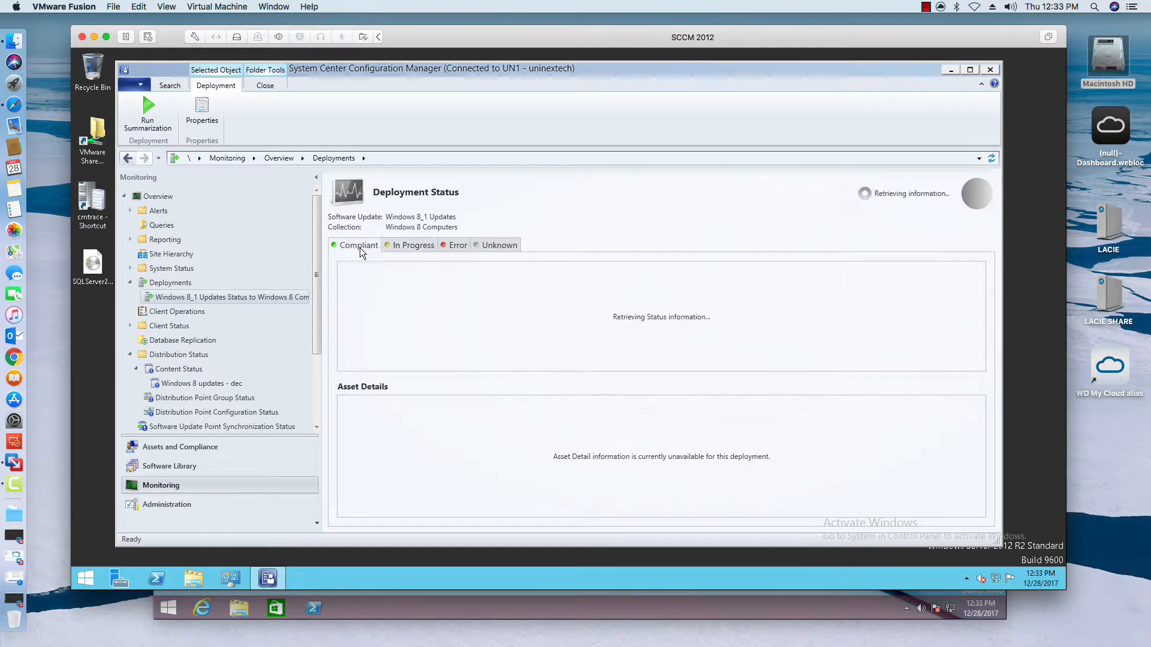
pyautogui.click(497, 246)
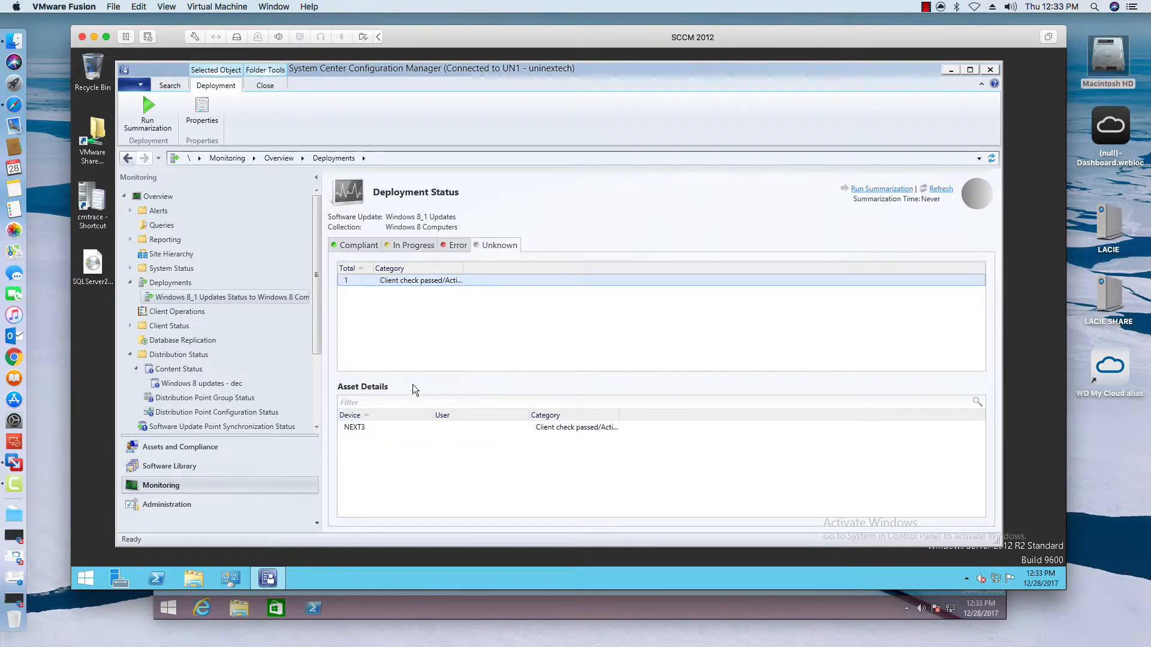
pyautogui.click(368, 427)
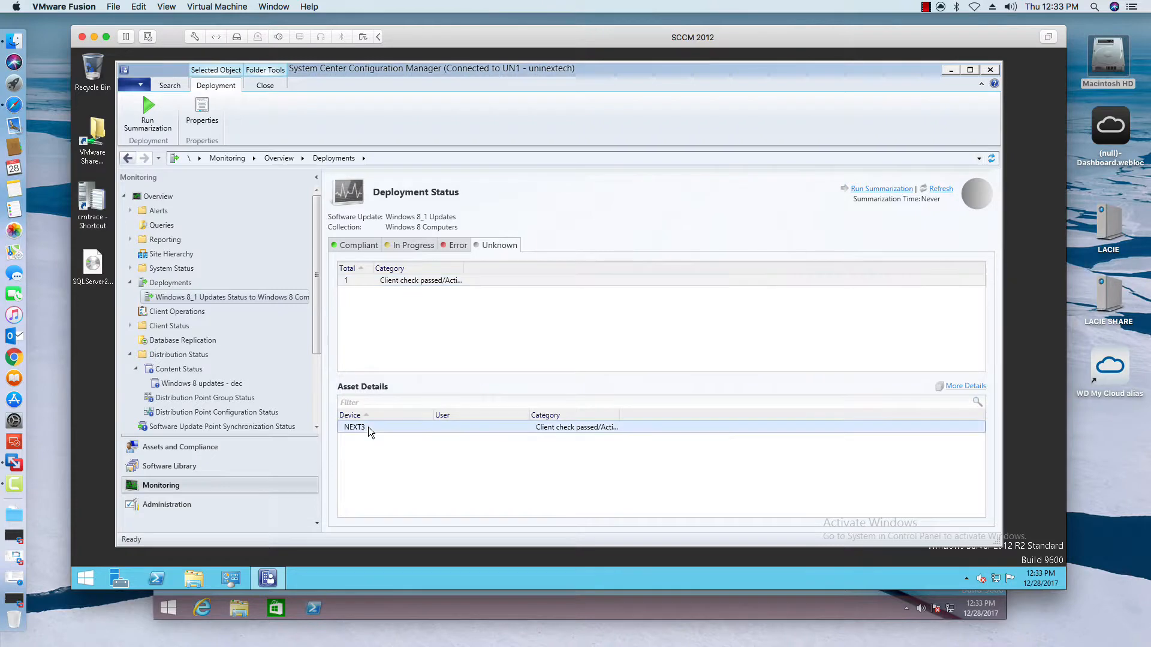
pyautogui.click(969, 387)
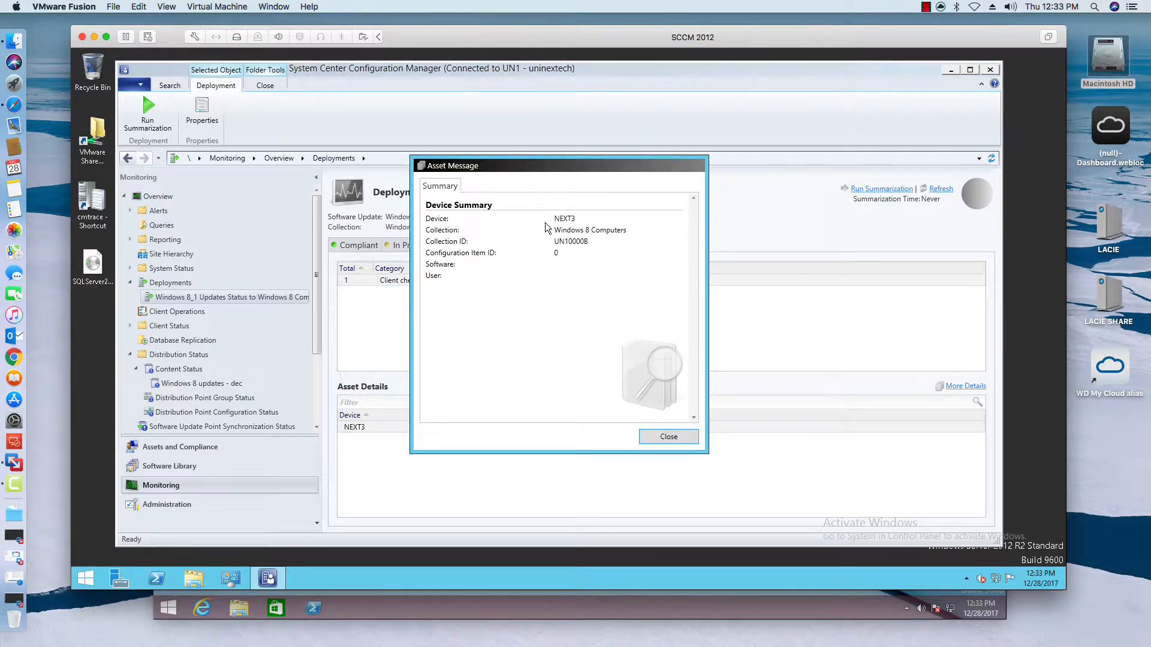
pyautogui.click(648, 435)
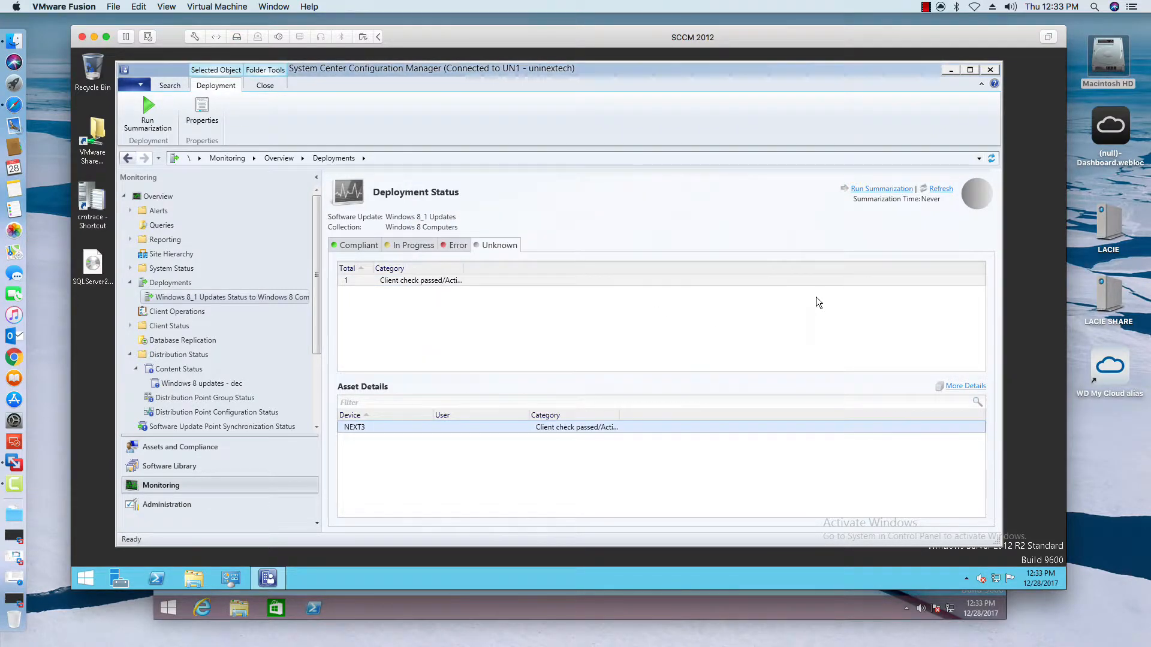
# Refresh the deployment status and recheck its Error, In Progress, Compliant and Unknown states.
pyautogui.click(940, 189)
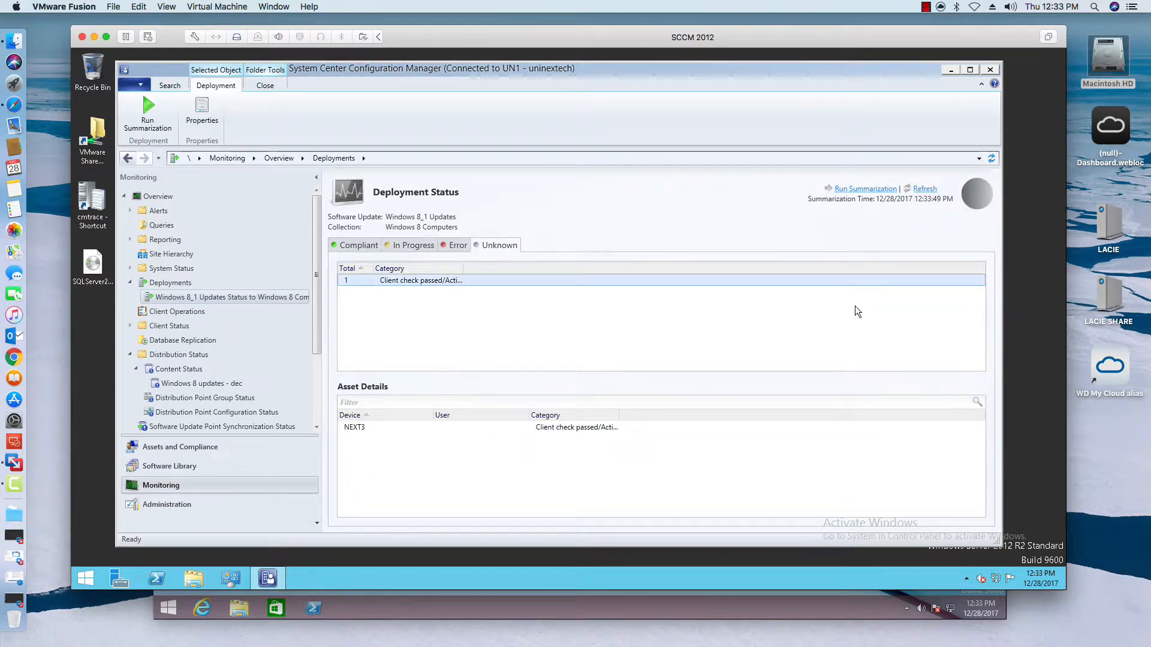
pyautogui.click(455, 245)
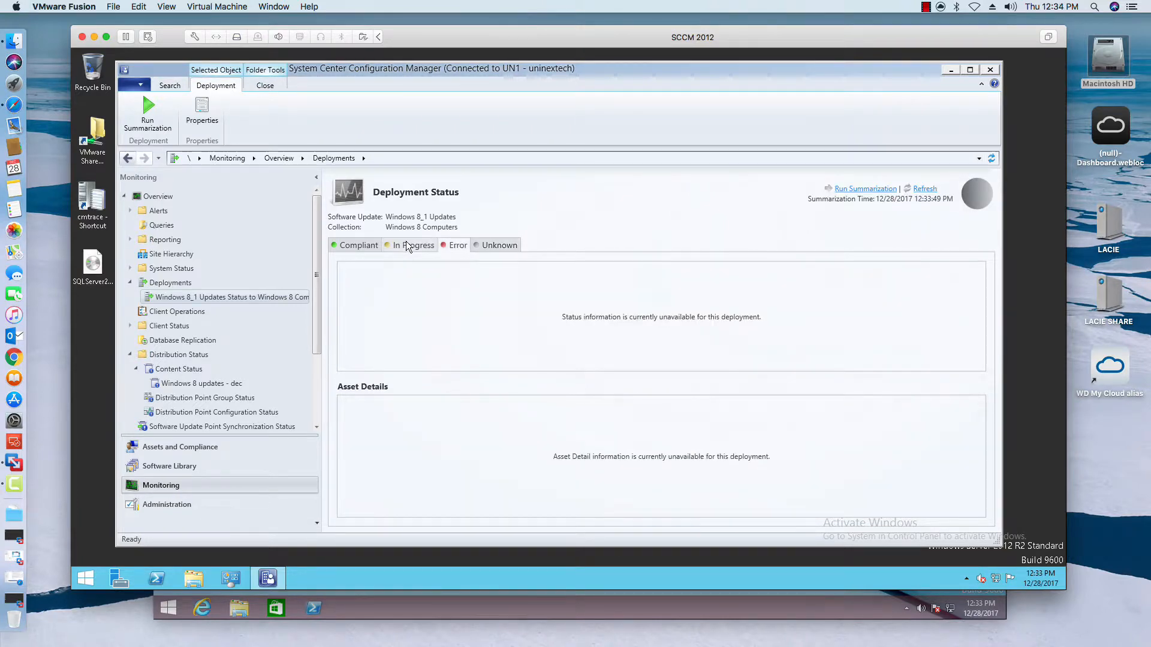
pyautogui.click(413, 245)
pyautogui.click(350, 247)
pyautogui.click(500, 248)
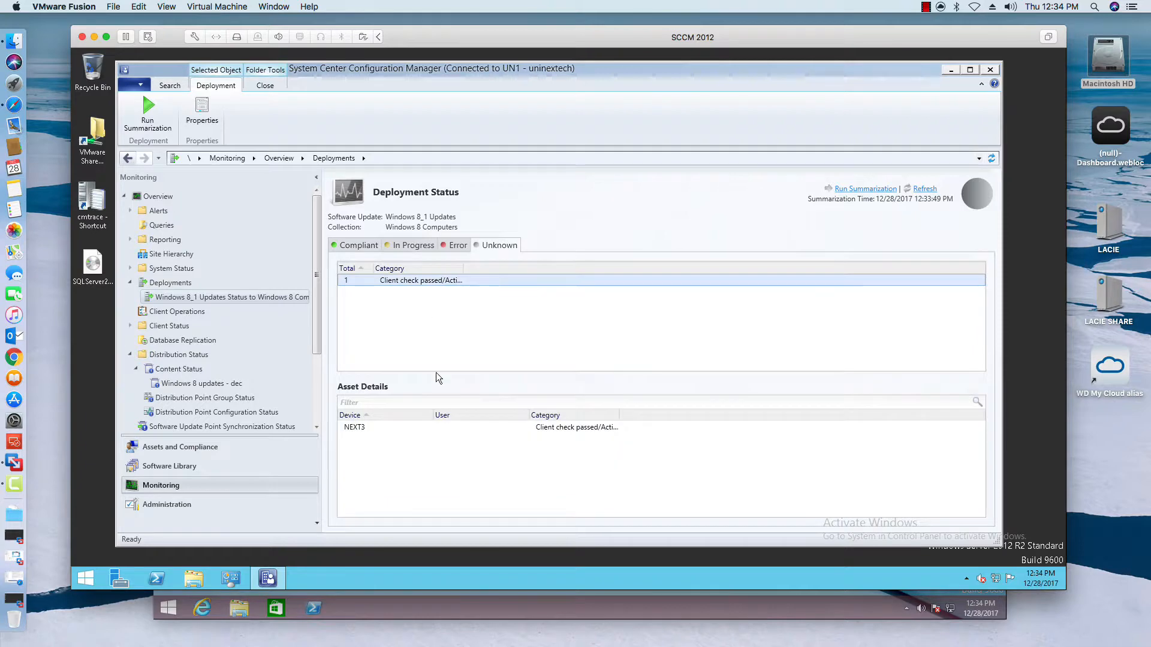
# Review the asset message for NEXT3 again and compare the deployment's In Progress, Unknown and Compliant states.
pyautogui.click(377, 426)
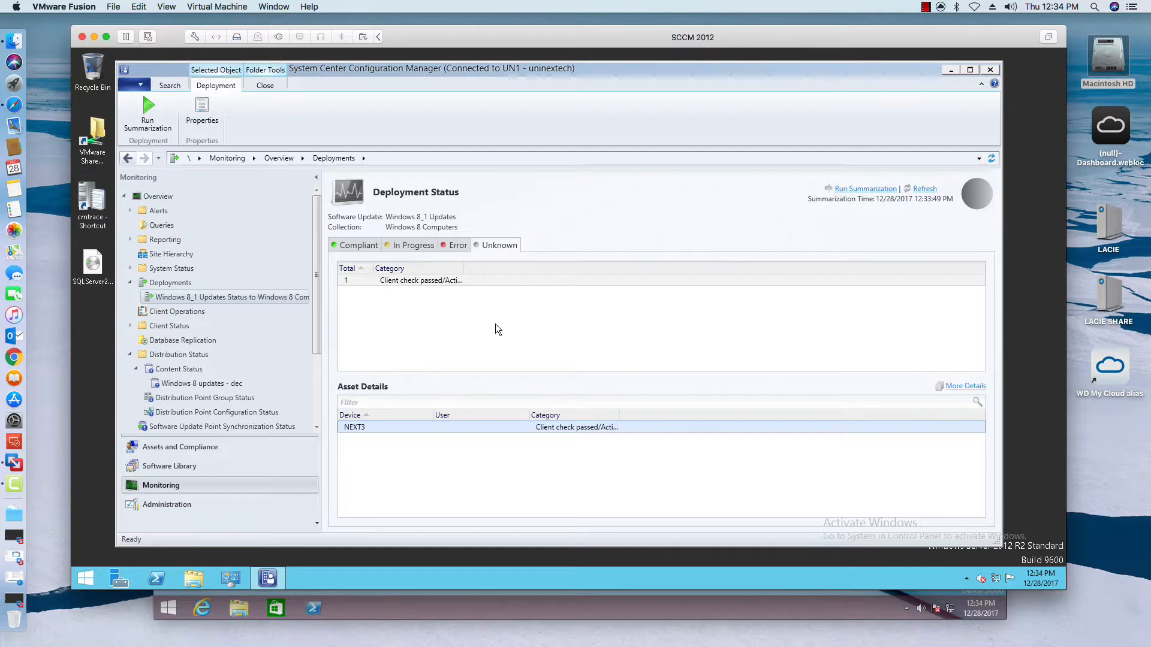
pyautogui.click(962, 386)
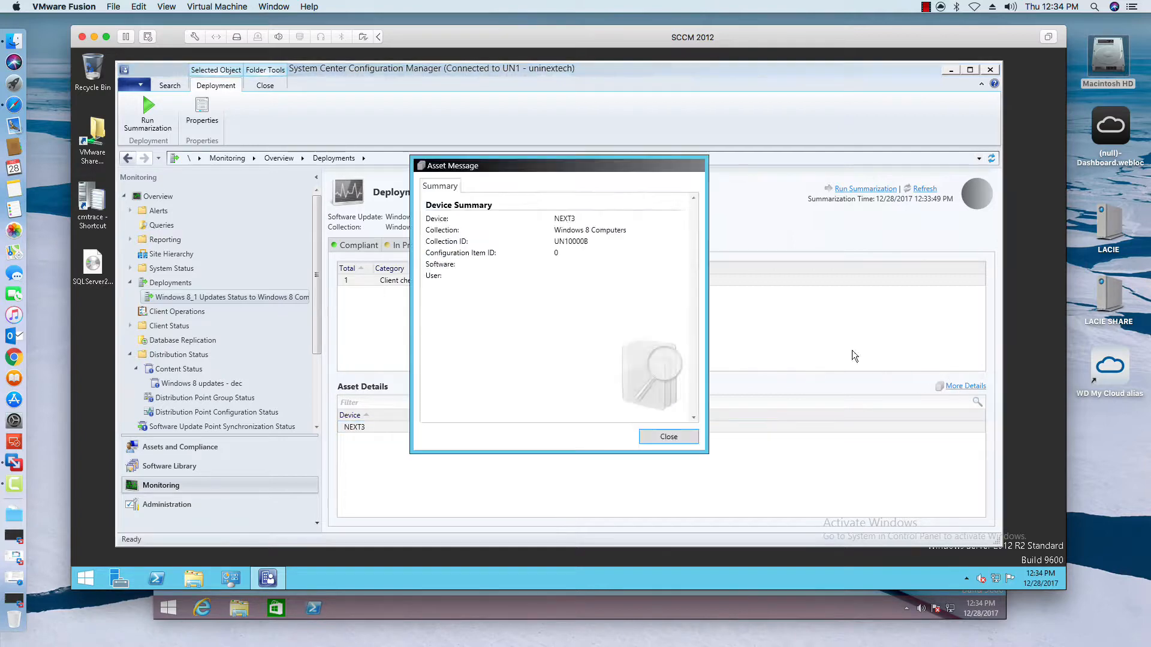
pyautogui.click(662, 440)
pyautogui.click(410, 245)
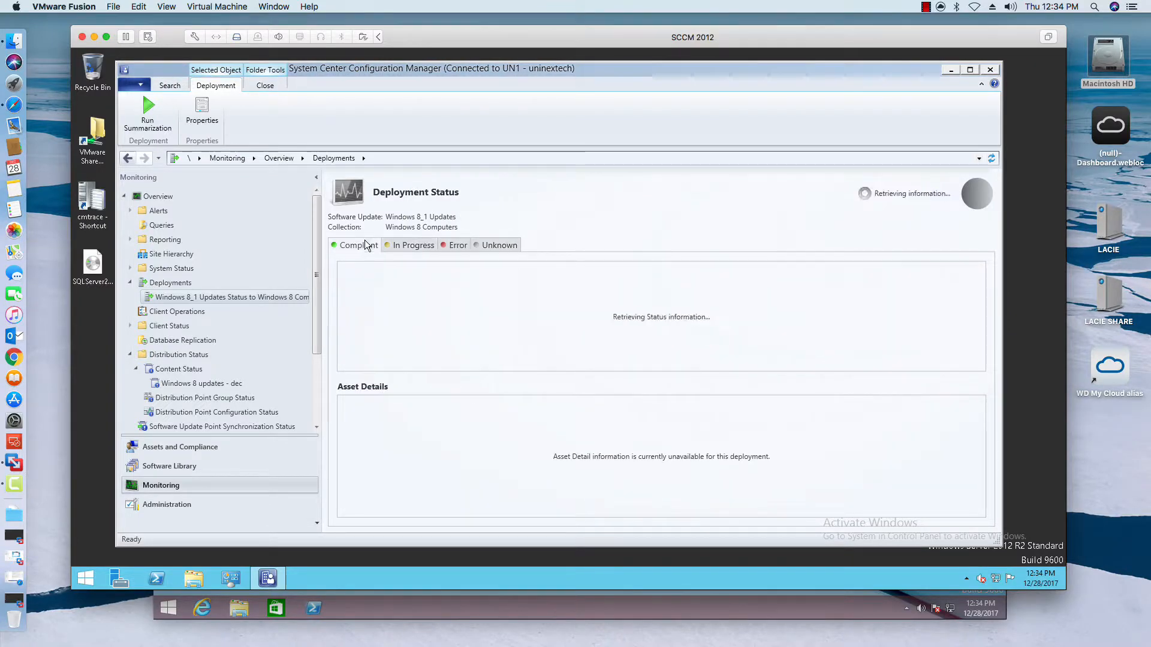
pyautogui.click(492, 245)
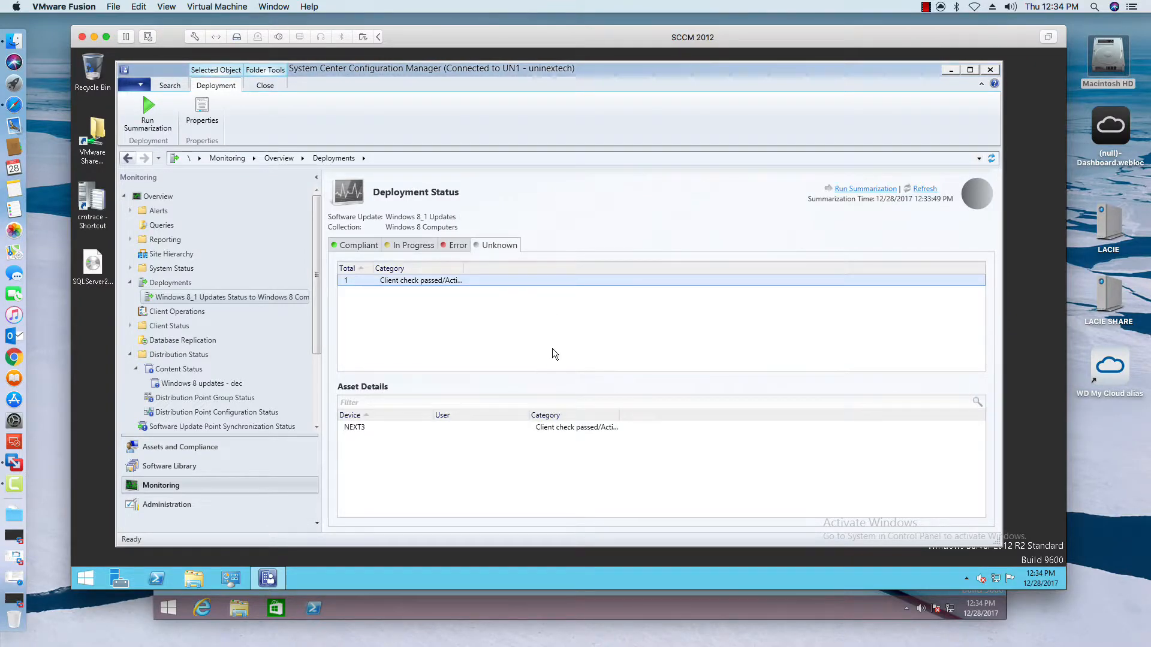
pyautogui.click(350, 244)
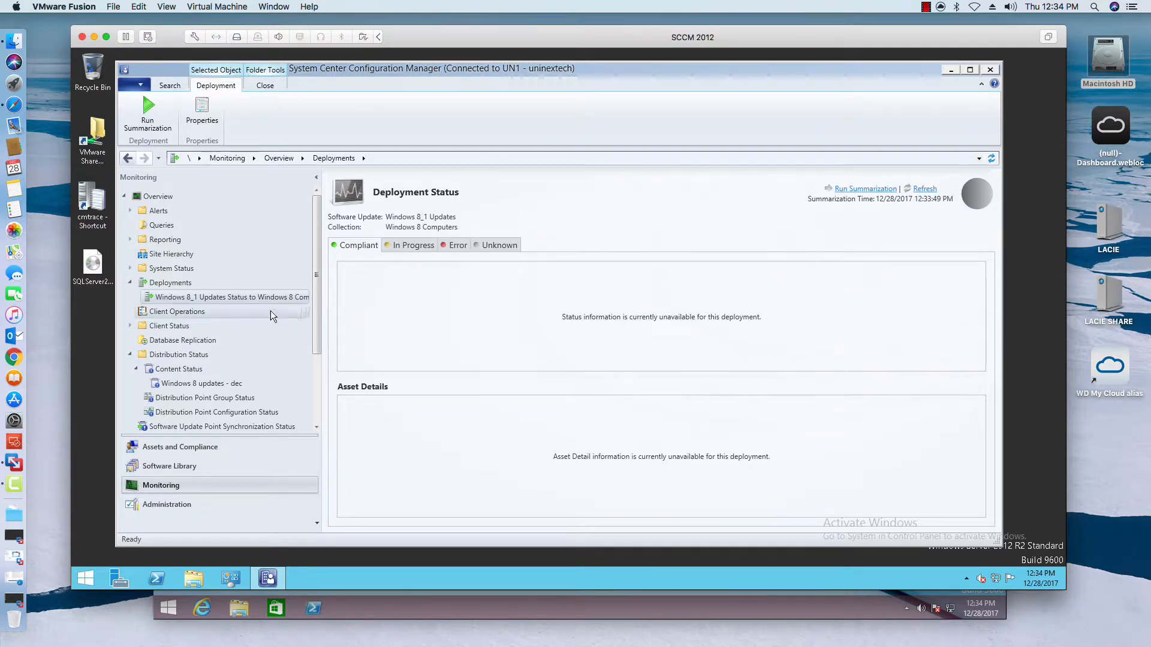
# Open the Software Updates - C Deployment States reports under Reporting and select States 1 - Enforcement states for a deployment.
pyautogui.click(130, 239)
pyautogui.click(136, 253)
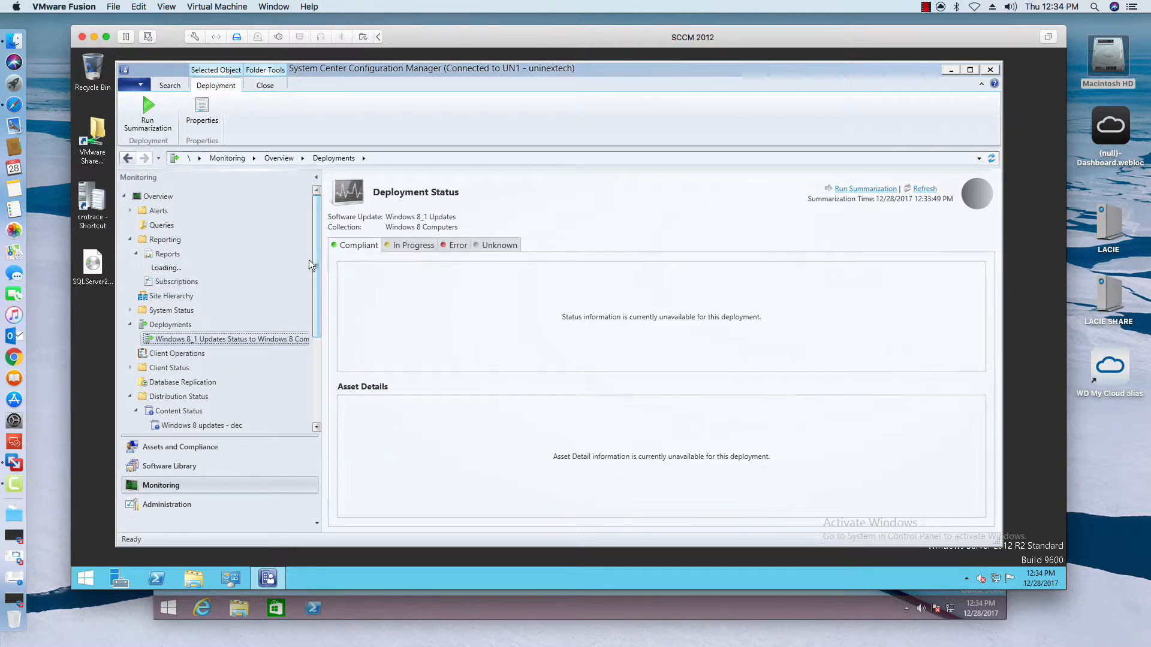
pyautogui.moveTo(316, 226); pyautogui.dragTo(312, 314)
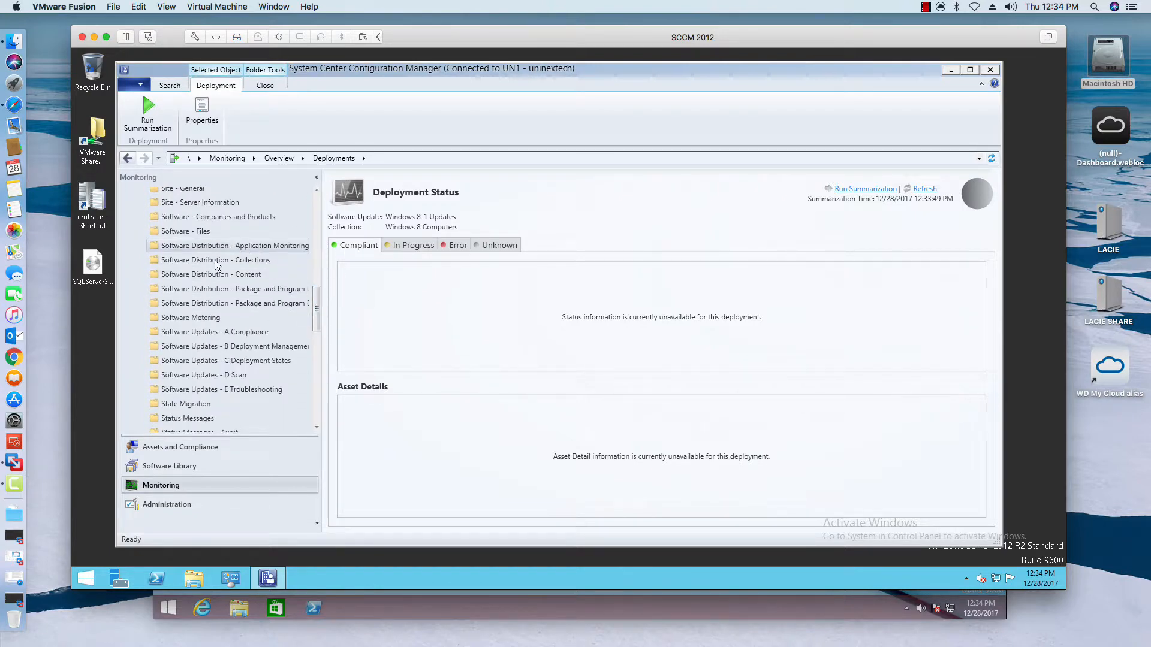
pyautogui.click(244, 331)
pyautogui.click(250, 361)
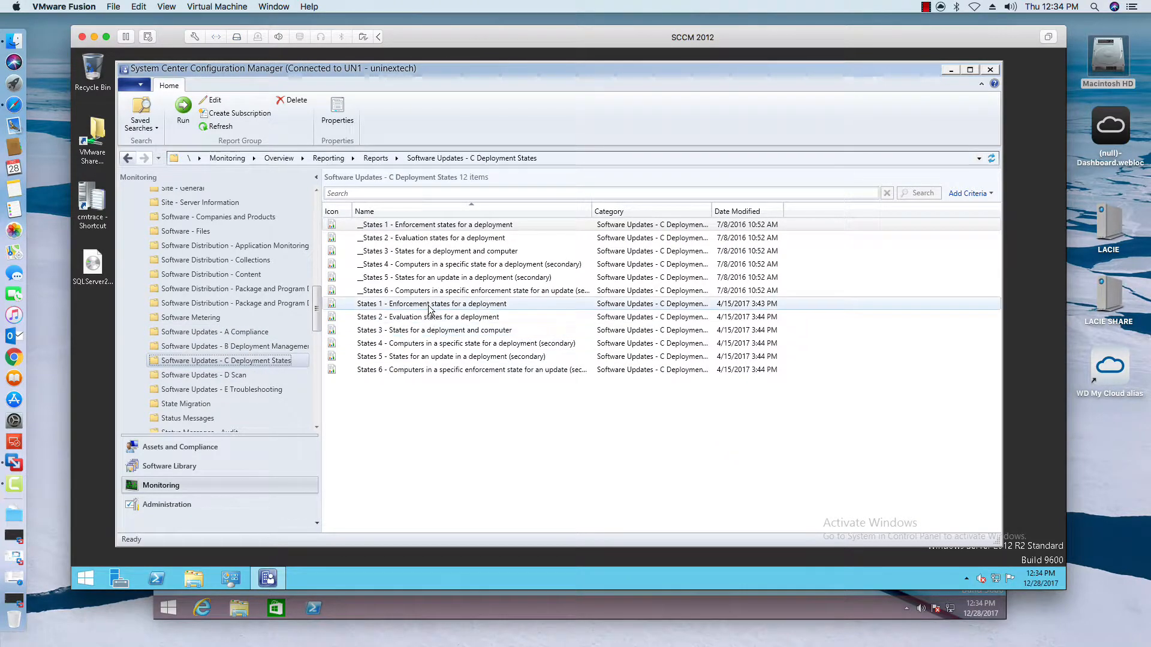
pyautogui.click(440, 307)
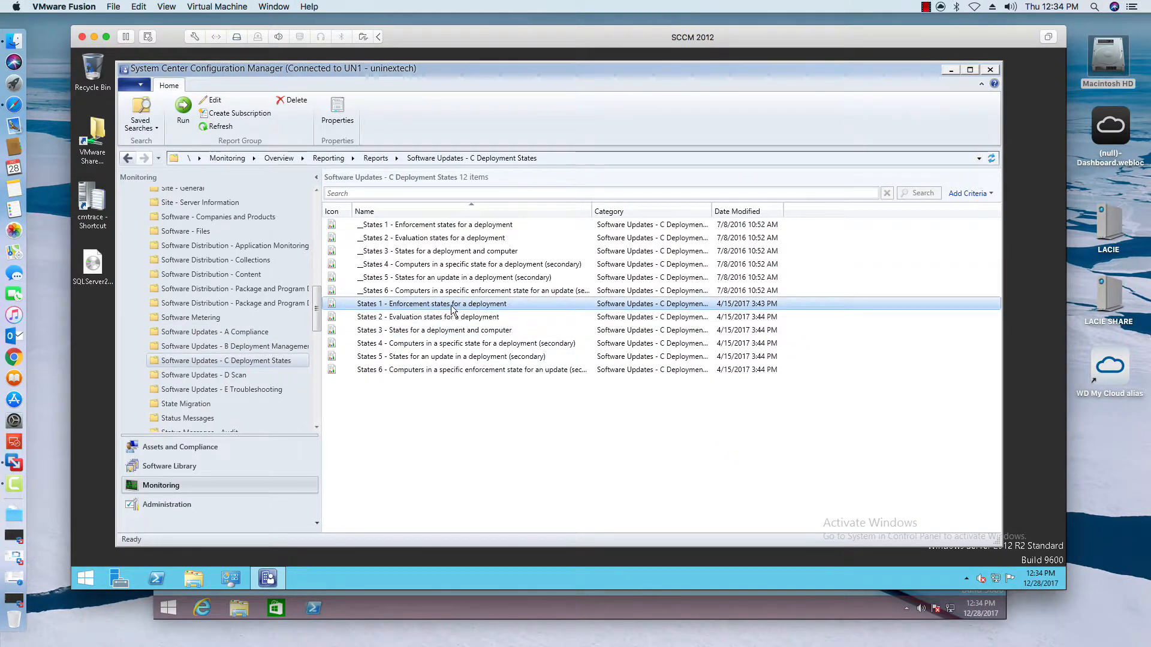